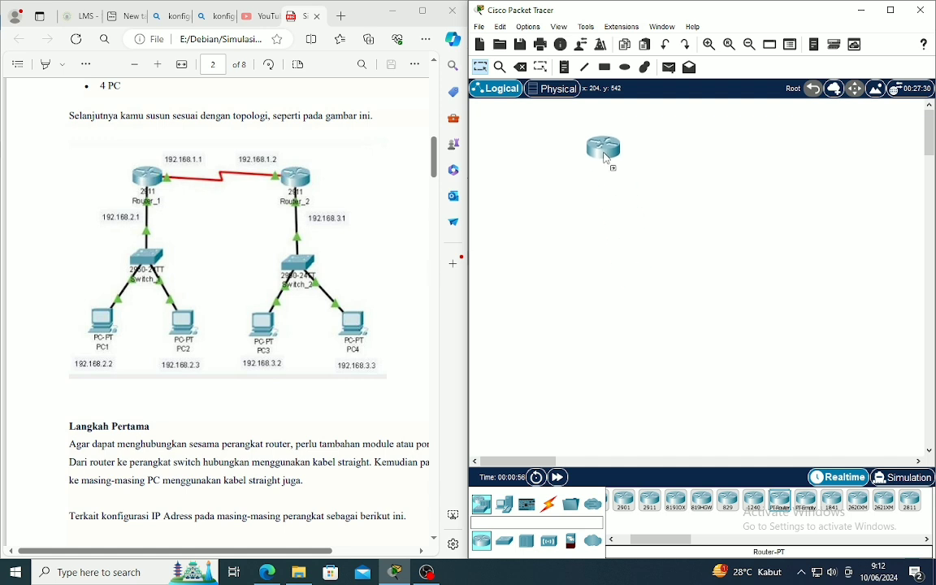
- Place two Router-PT routers, Router0 and Router1, side by side near the top of the workspace and adjust their positions
{"action": "left_click", "coordinate": [610, 158]}
{"action": "left_click", "coordinate": [780, 500]}
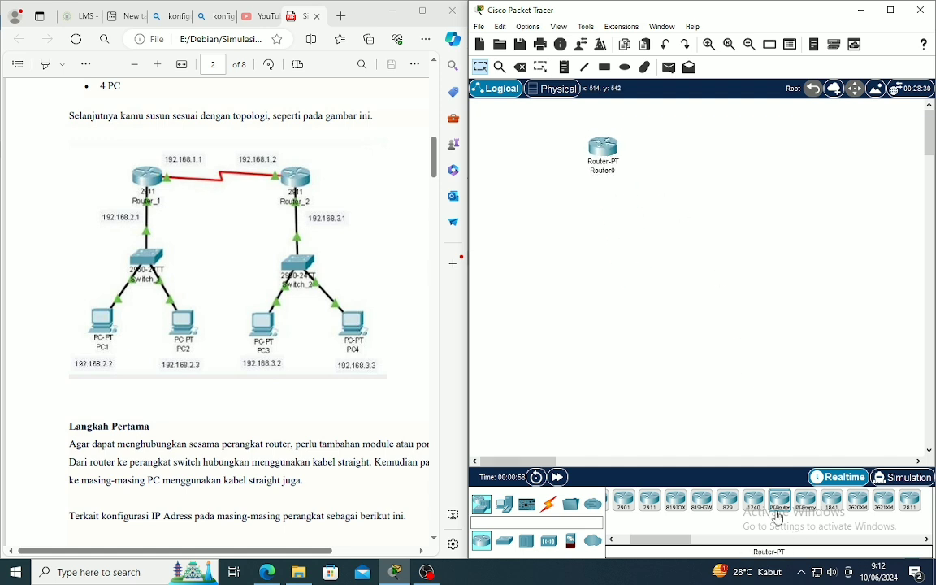
{"action": "left_click", "coordinate": [795, 162]}
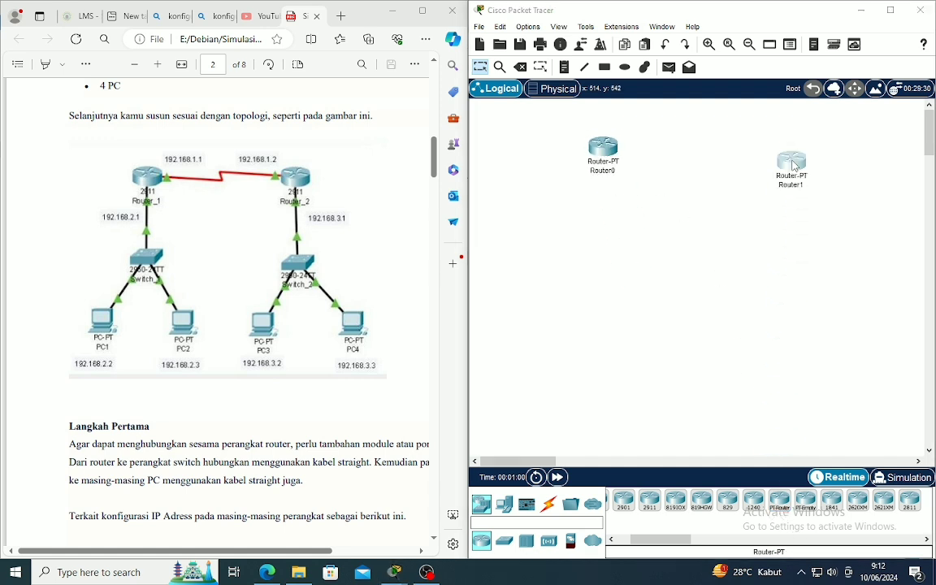
{"action": "left_click", "coordinate": [793, 151]}
{"action": "left_click_drag", "start_coordinate": [793, 150], "coordinate": [801, 151]}
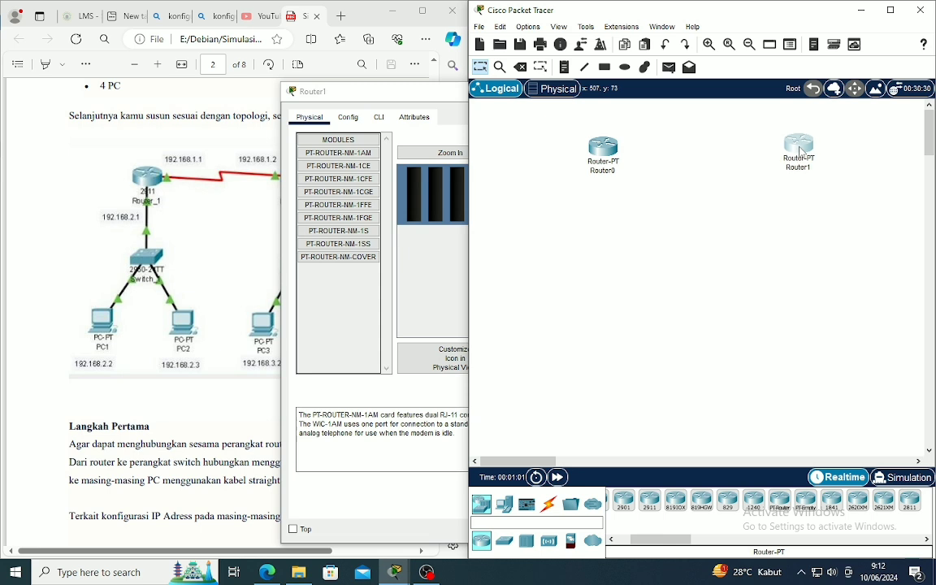
{"action": "mouse_move", "coordinate": [611, 155]}
{"action": "left_mouse_down"}
{"action": "mouse_move", "coordinate": [628, 129]}
{"action": "mouse_move", "coordinate": [624, 149]}
{"action": "left_mouse_up"}
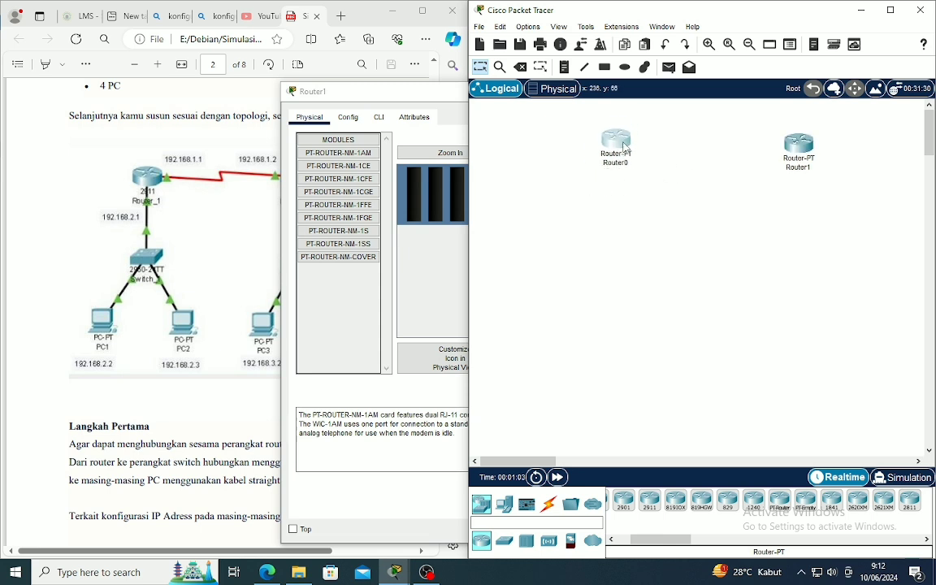
{"action": "mouse_move", "coordinate": [799, 155]}
{"action": "left_mouse_down"}
{"action": "mouse_move", "coordinate": [778, 155]}
{"action": "mouse_move", "coordinate": [790, 153]}
{"action": "left_mouse_up"}
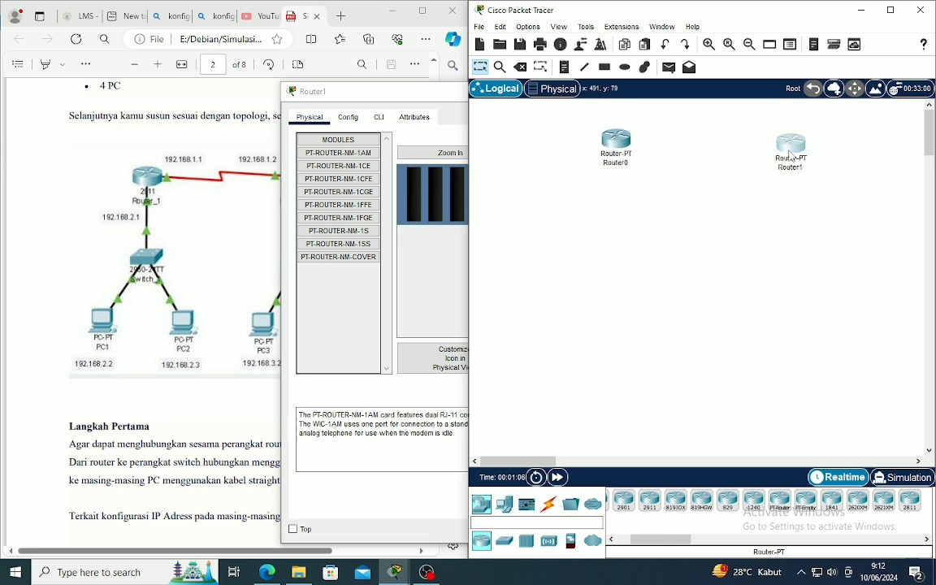
- Add two 2960 switches to the workspace, one below each router
{"action": "left_click", "coordinate": [504, 542]}
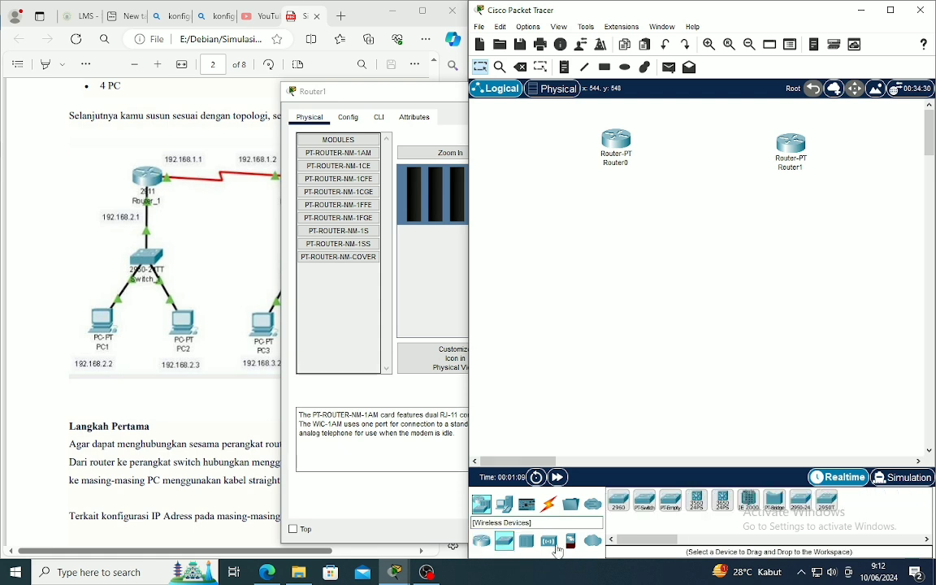
{"action": "mouse_move", "coordinate": [619, 500]}
{"action": "left_mouse_down"}
{"action": "mouse_move", "coordinate": [635, 381]}
{"action": "mouse_move", "coordinate": [620, 235]}
{"action": "left_mouse_up"}
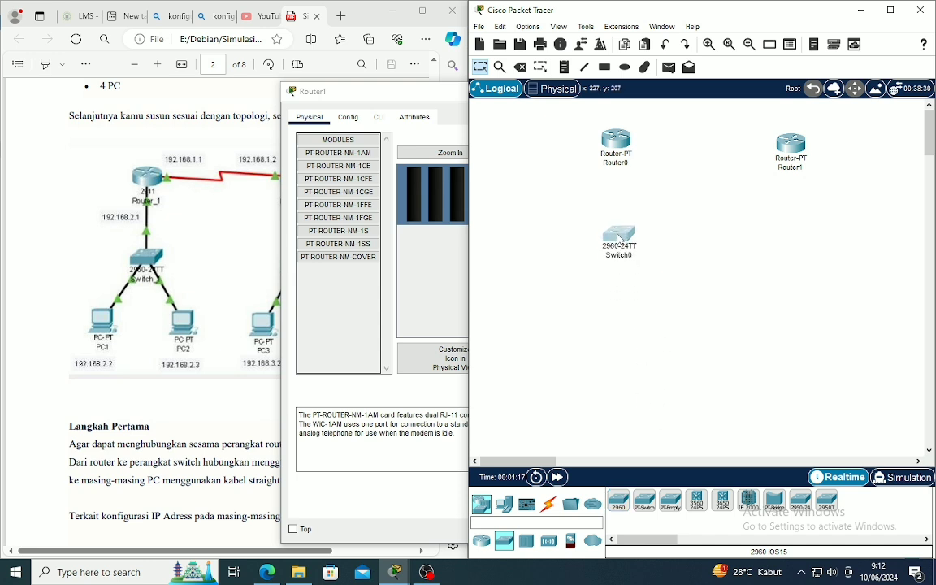
{"action": "left_click_drag", "start_coordinate": [619, 502], "coordinate": [799, 271]}
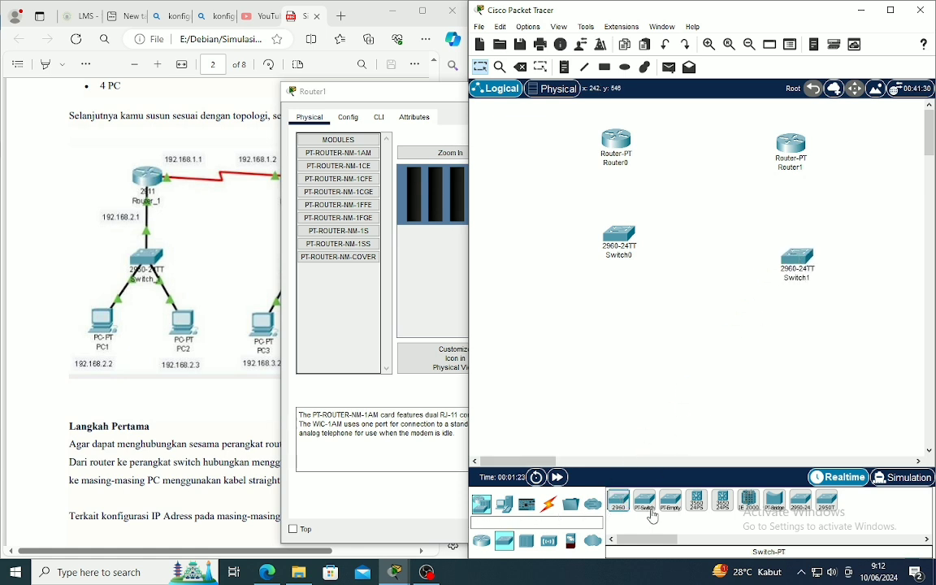
- Add four PCs in a row below the switches, two under each switch
{"action": "left_click", "coordinate": [504, 504]}
{"action": "left_click_drag", "start_coordinate": [619, 502], "coordinate": [567, 370]}
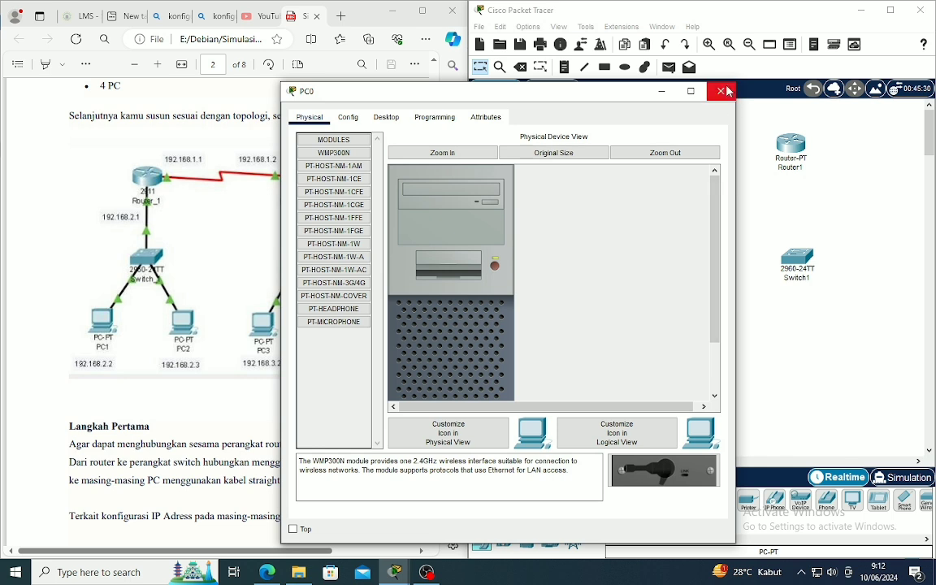
{"action": "left_click", "coordinate": [723, 90]}
{"action": "left_click_drag", "start_coordinate": [618, 502], "coordinate": [648, 375]}
{"action": "mouse_move", "coordinate": [619, 502]}
{"action": "left_mouse_down"}
{"action": "mouse_move", "coordinate": [726, 396]}
{"action": "mouse_move", "coordinate": [787, 378]}
{"action": "mouse_move", "coordinate": [622, 455]}
{"action": "mouse_move", "coordinate": [770, 337]}
{"action": "mouse_move", "coordinate": [859, 376]}
{"action": "mouse_move", "coordinate": [853, 369]}
{"action": "left_mouse_up"}
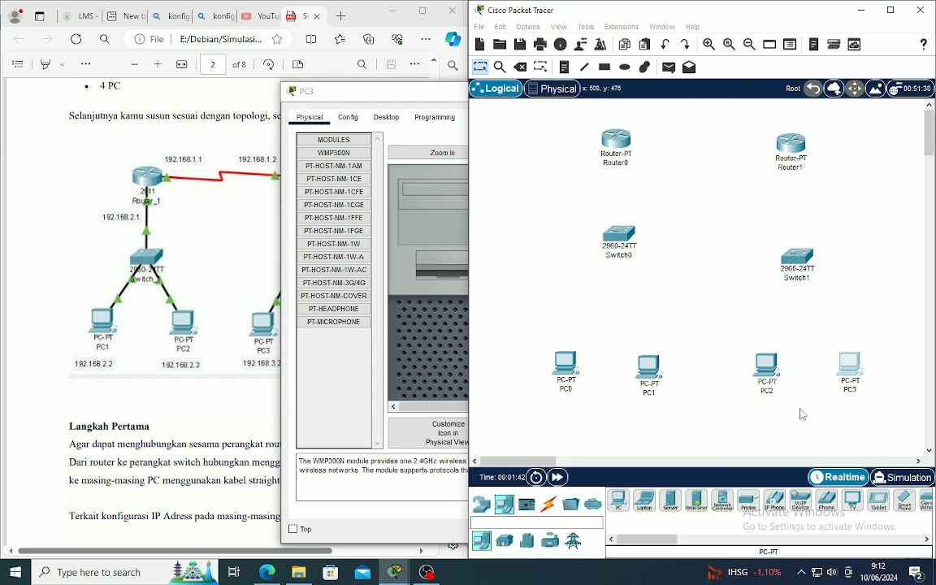
- Connect Router0 to Router1 using the automatically chosen connection type
{"action": "left_click", "coordinate": [549, 504]}
{"action": "left_click", "coordinate": [619, 500]}
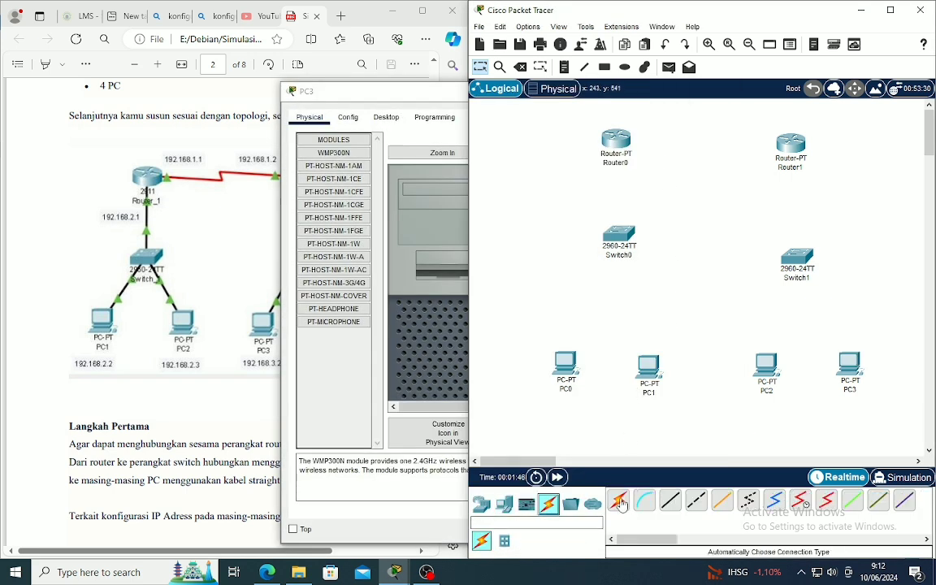
{"action": "left_click", "coordinate": [626, 142]}
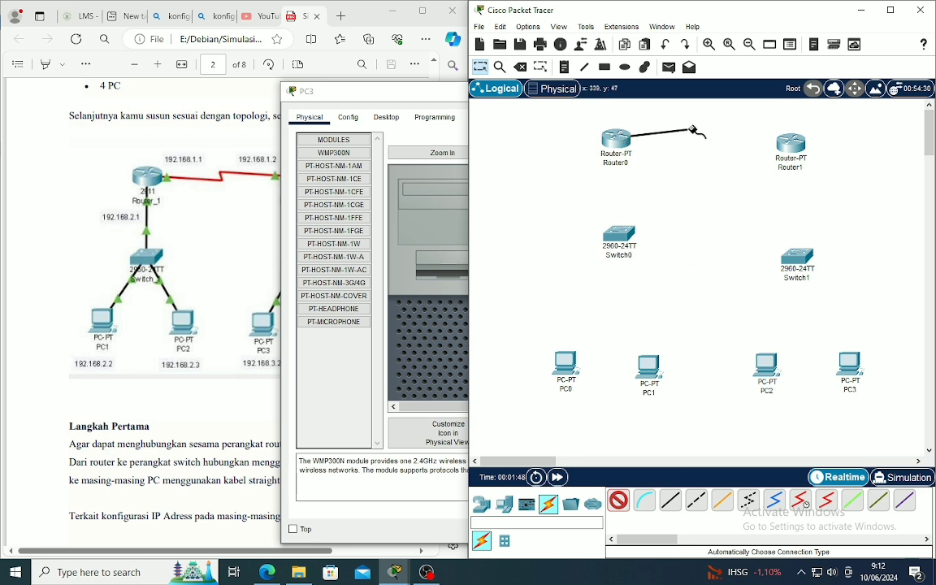
{"action": "left_click", "coordinate": [789, 142]}
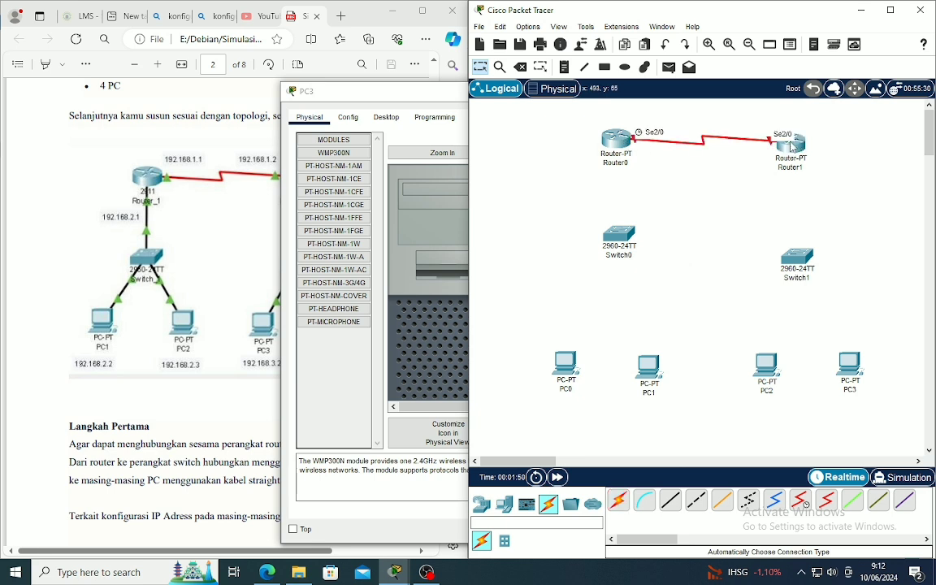
- Connect Switch0 to Router0, PC0 and PC1 using the automatically chosen connection type
{"action": "left_click", "coordinate": [618, 500]}
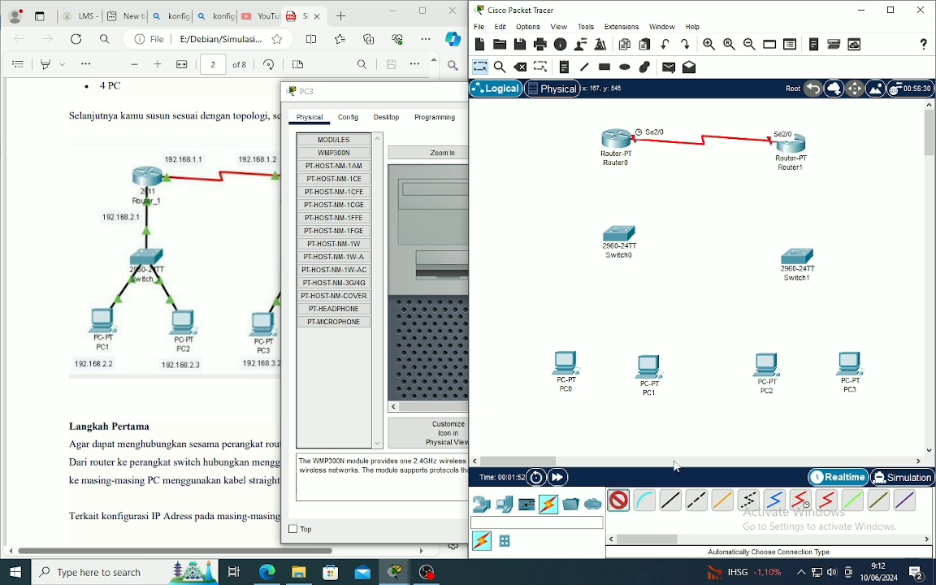
{"action": "left_click", "coordinate": [622, 139]}
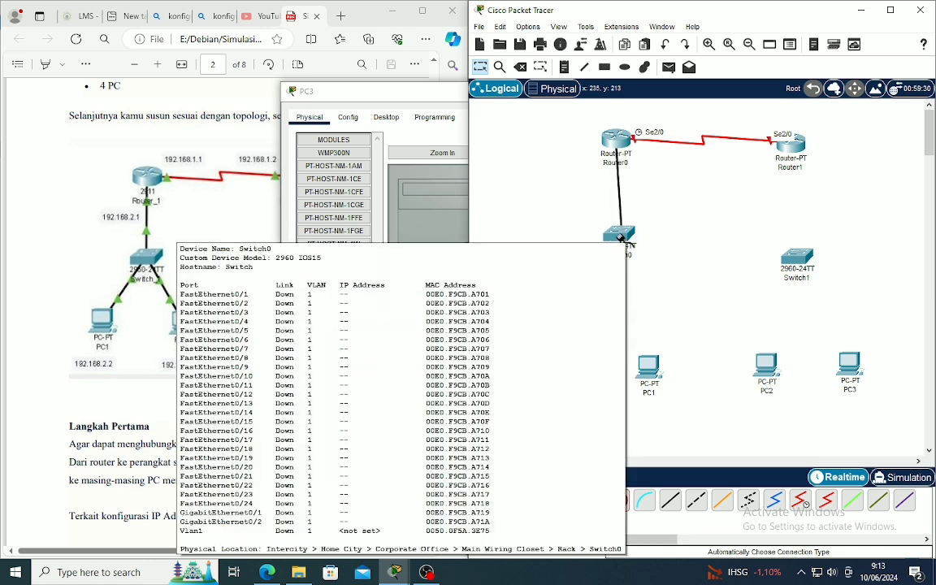
{"action": "left_click", "coordinate": [623, 244]}
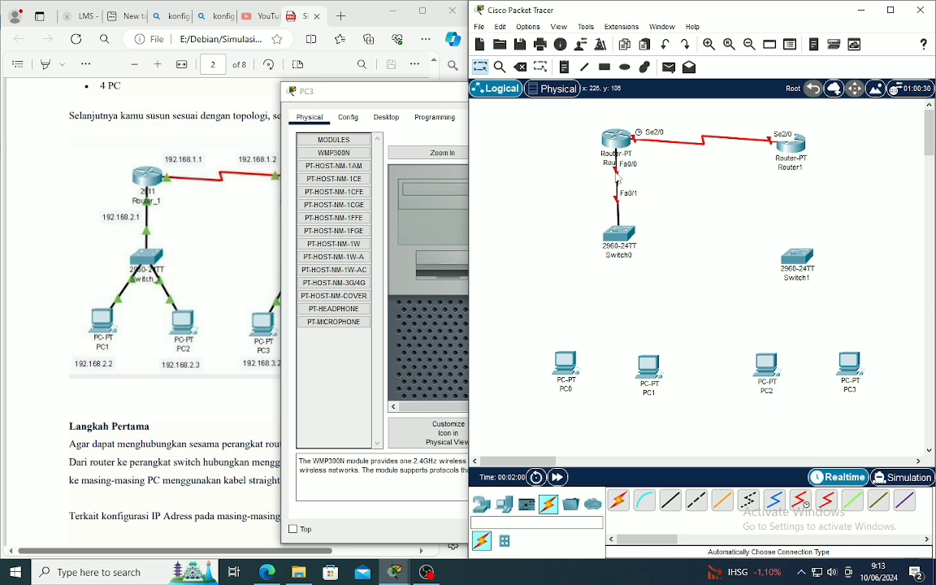
{"action": "left_click", "coordinate": [622, 504]}
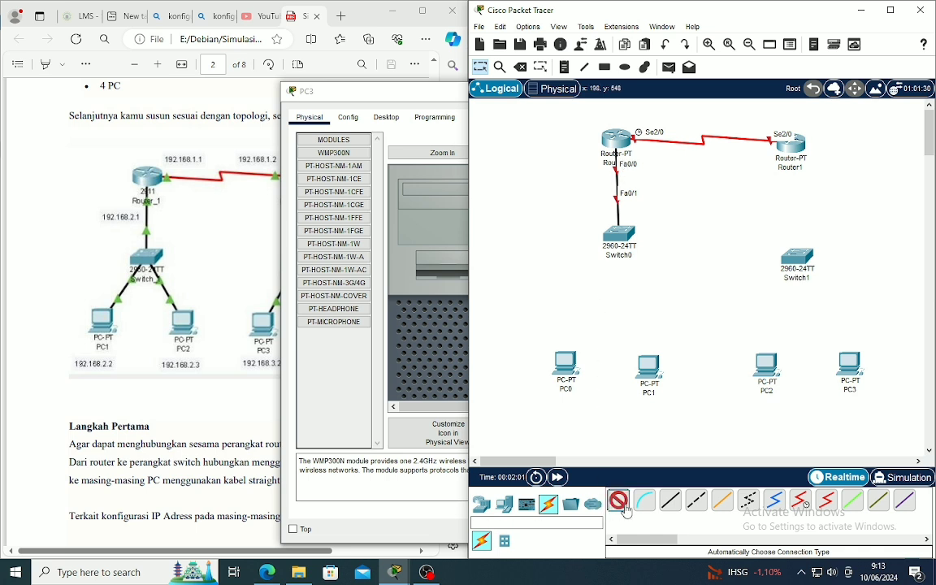
{"action": "left_click", "coordinate": [619, 236]}
{"action": "left_click", "coordinate": [565, 359]}
{"action": "left_click", "coordinate": [619, 500]}
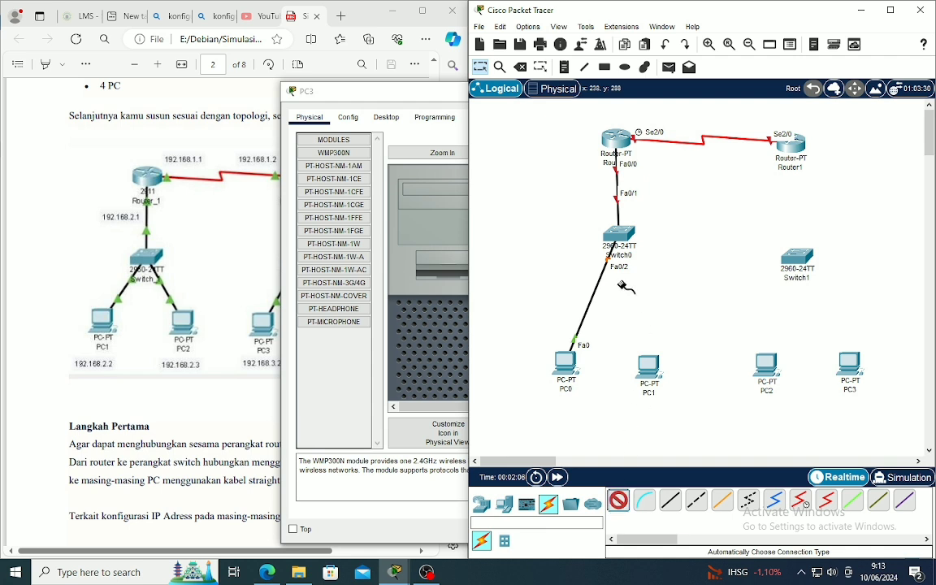
{"action": "left_click", "coordinate": [619, 236]}
{"action": "left_click", "coordinate": [648, 367]}
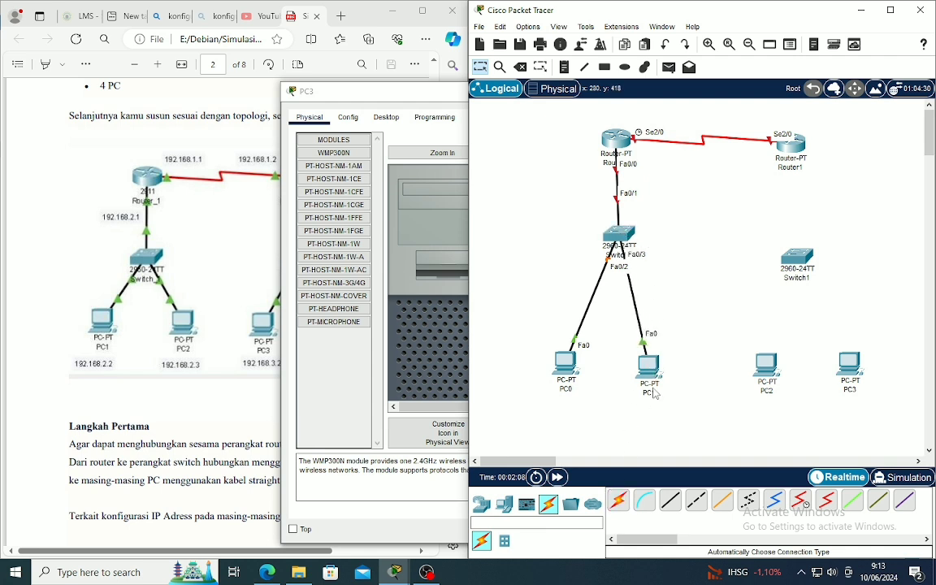
- Connect Switch1 to Router1, PC3 and PC2 using the automatically chosen connection type
{"action": "left_click", "coordinate": [614, 504]}
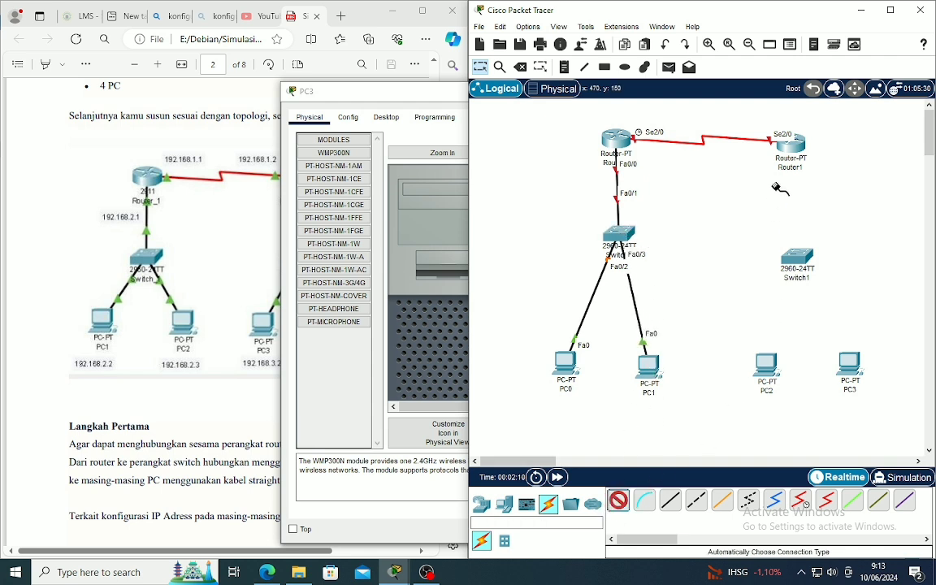
{"action": "left_click", "coordinate": [797, 146]}
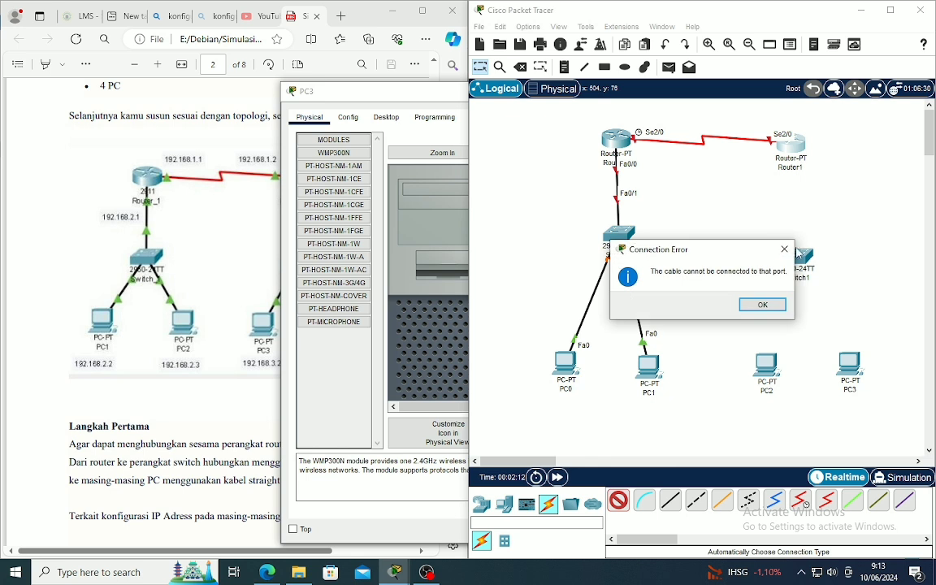
{"action": "key", "text": "Return"}
{"action": "left_click", "coordinate": [790, 255]}
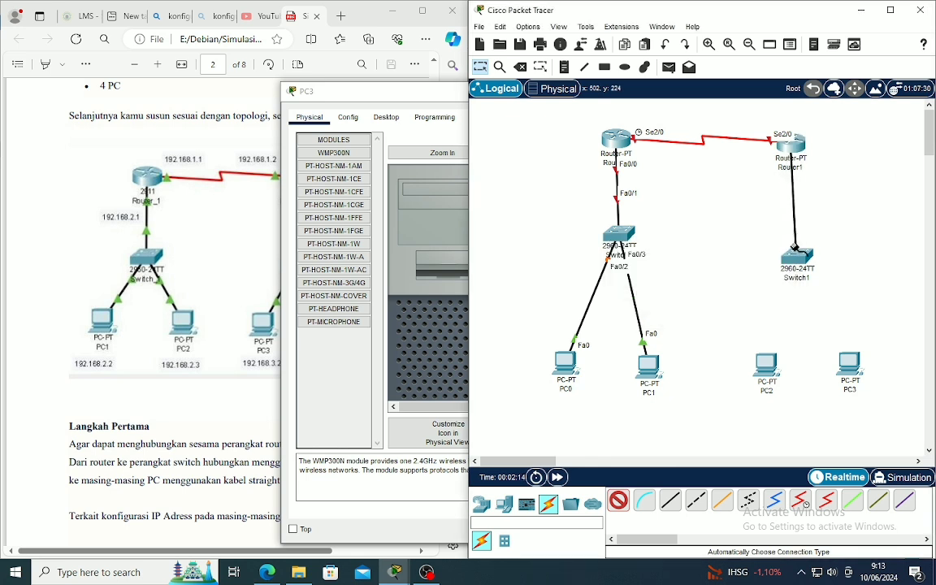
{"action": "left_click", "coordinate": [619, 501]}
{"action": "left_click", "coordinate": [805, 258]}
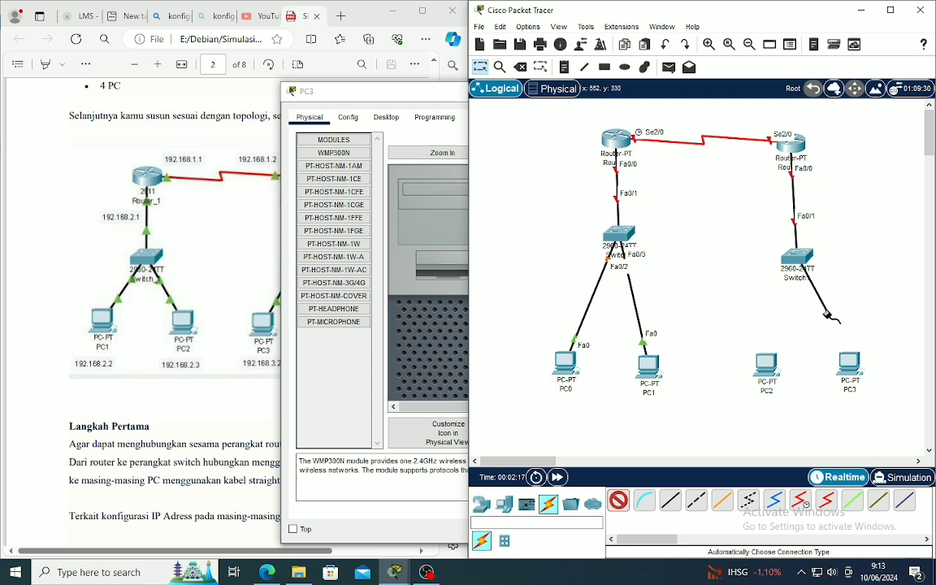
{"action": "left_click", "coordinate": [846, 361]}
{"action": "left_click", "coordinate": [619, 500]}
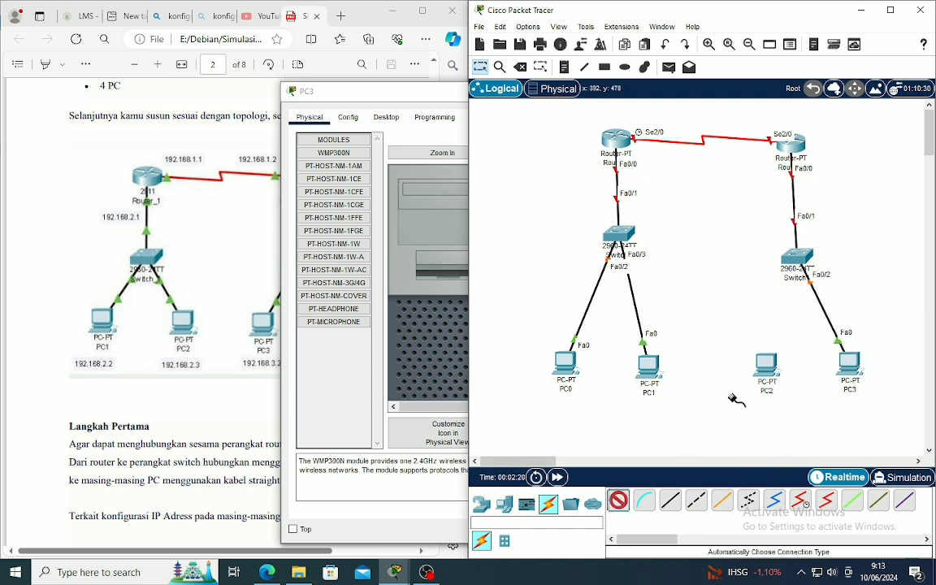
{"action": "left_click", "coordinate": [796, 260]}
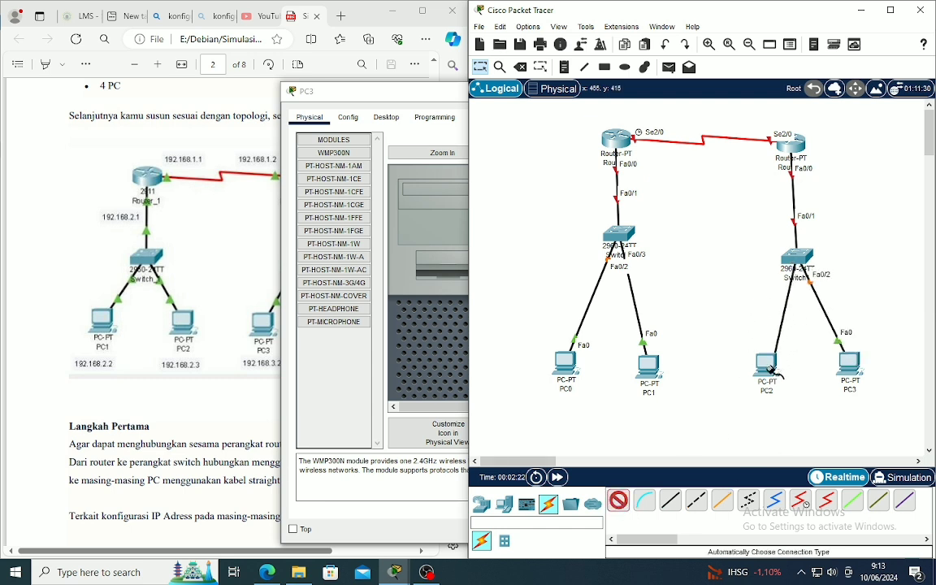
{"action": "left_click", "coordinate": [772, 370]}
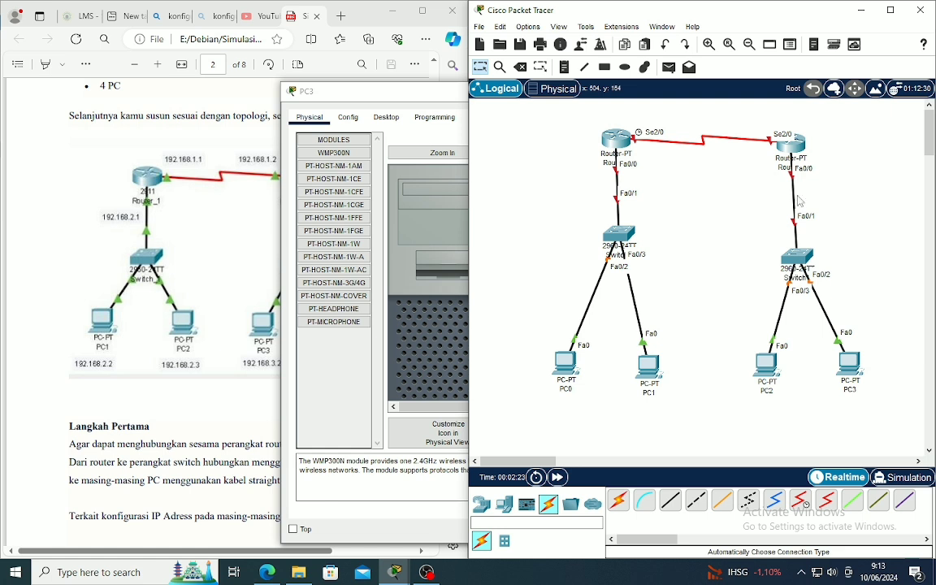
- Move Router1 slightly upward and close the open device windows covering the topology reference
{"action": "left_click_drag", "start_coordinate": [803, 149], "coordinate": [803, 139]}
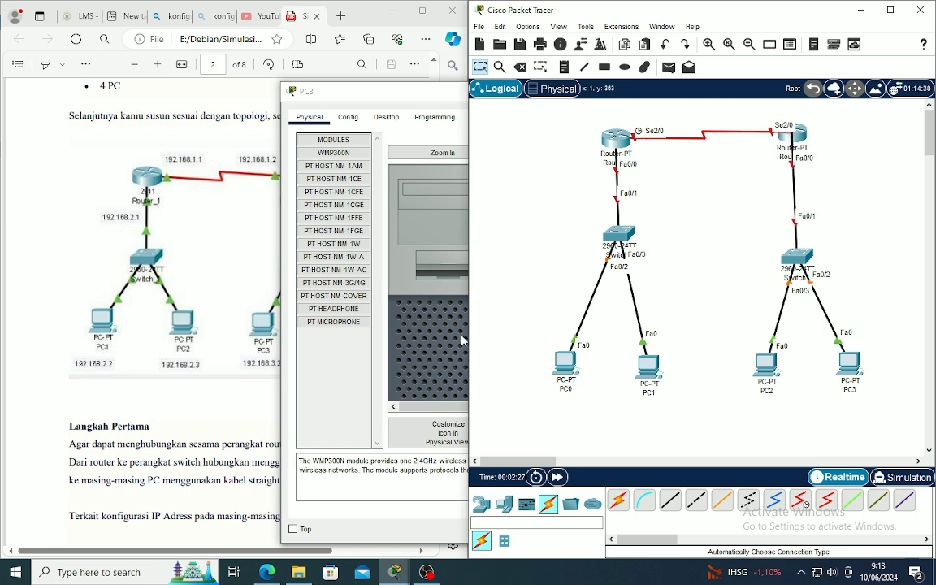
{"action": "left_click", "coordinate": [429, 96]}
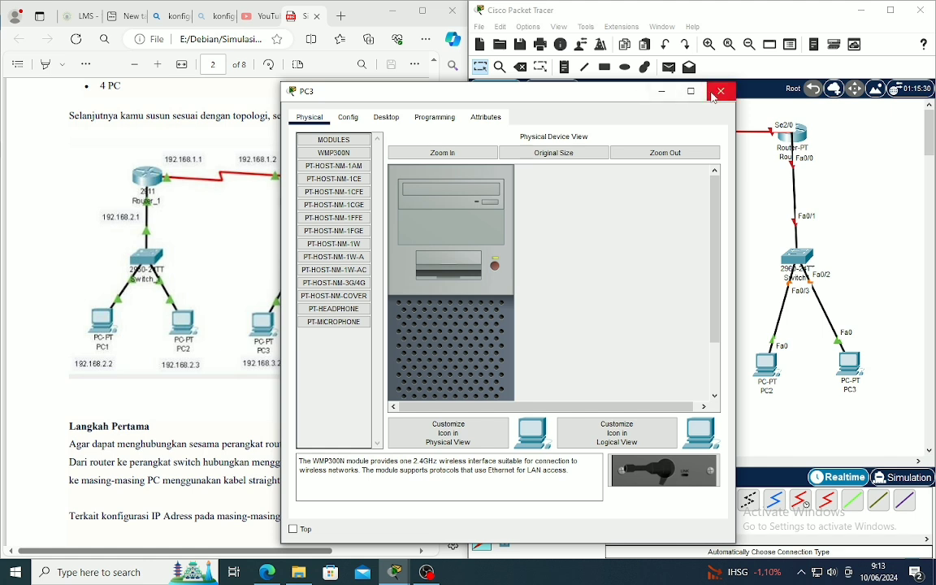
{"action": "left_click", "coordinate": [642, 142]}
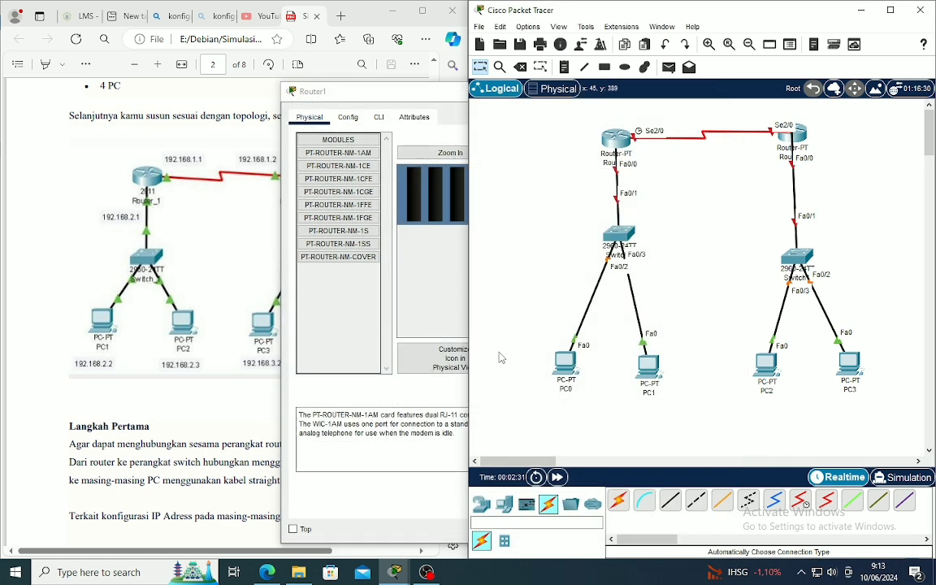
{"action": "left_click", "coordinate": [392, 94]}
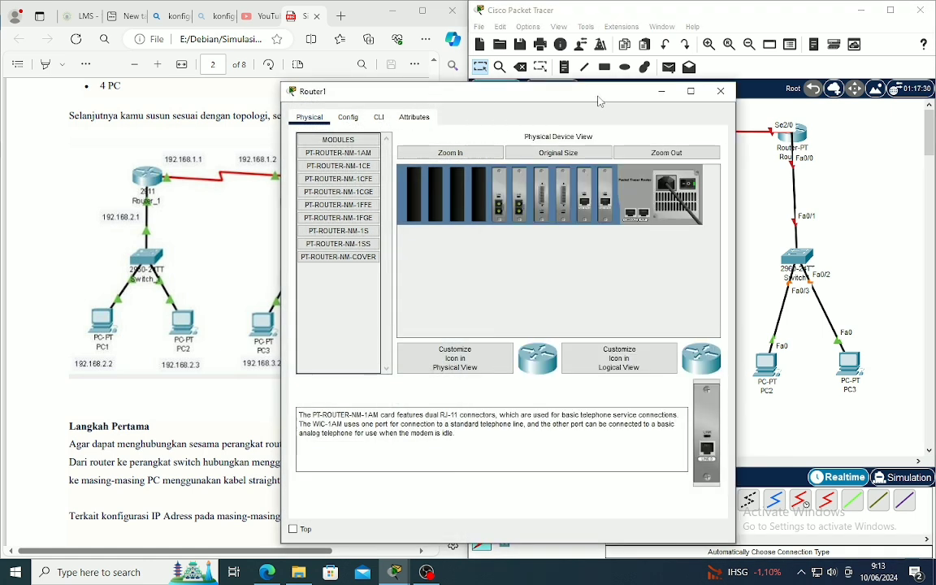
{"action": "left_click", "coordinate": [721, 91]}
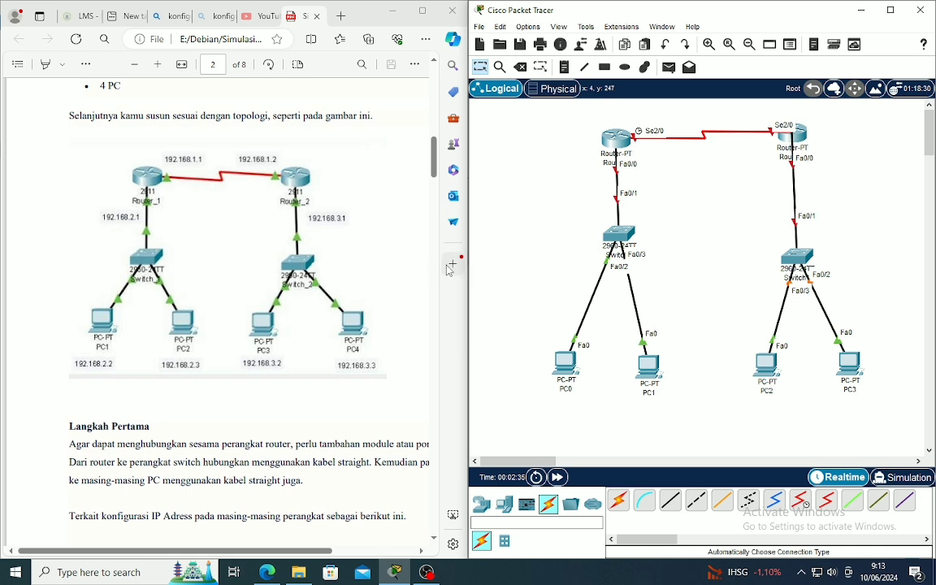
{"action": "left_click", "coordinate": [655, 367]}
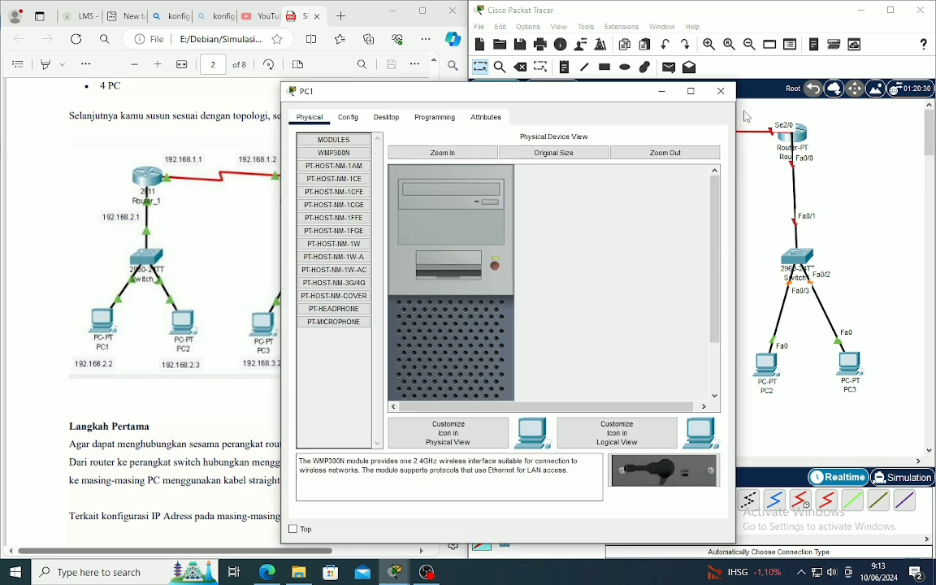
{"action": "left_click", "coordinate": [721, 91]}
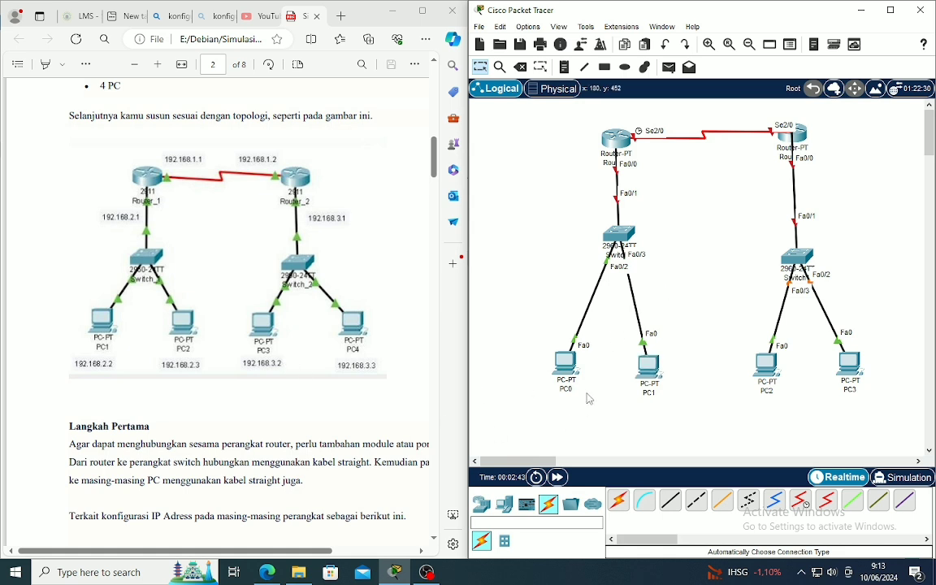
- Place a note reading 192.168.2.2 below PC0 and a note reading 192.168.2.3 below PC1
{"action": "left_click", "coordinate": [565, 68]}
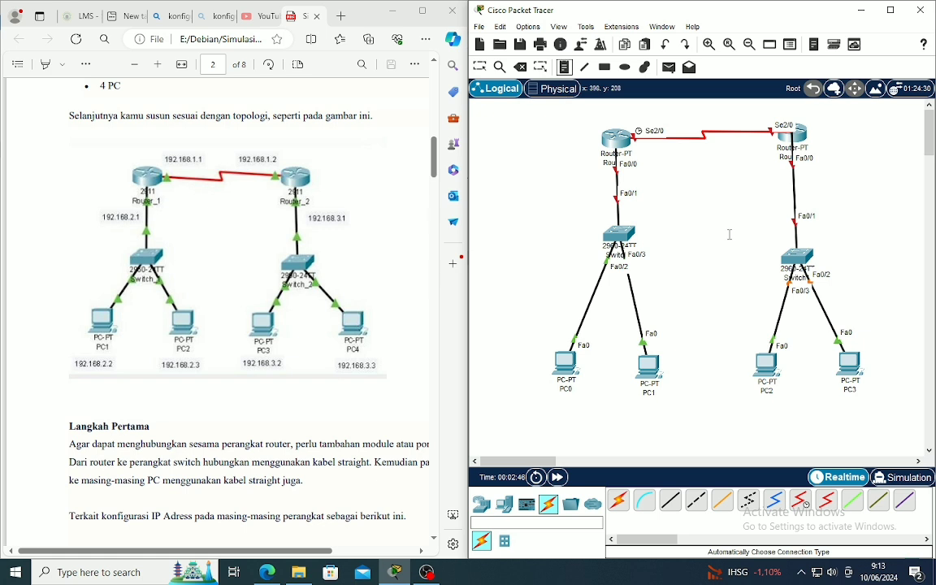
{"action": "left_click", "coordinate": [529, 411]}
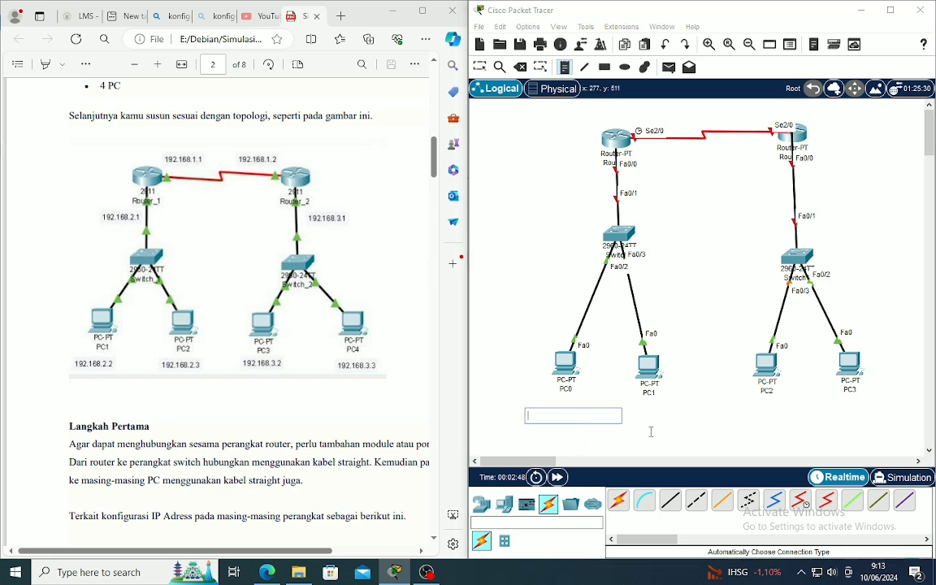
{"action": "type", "text": "192.168.2.2"}
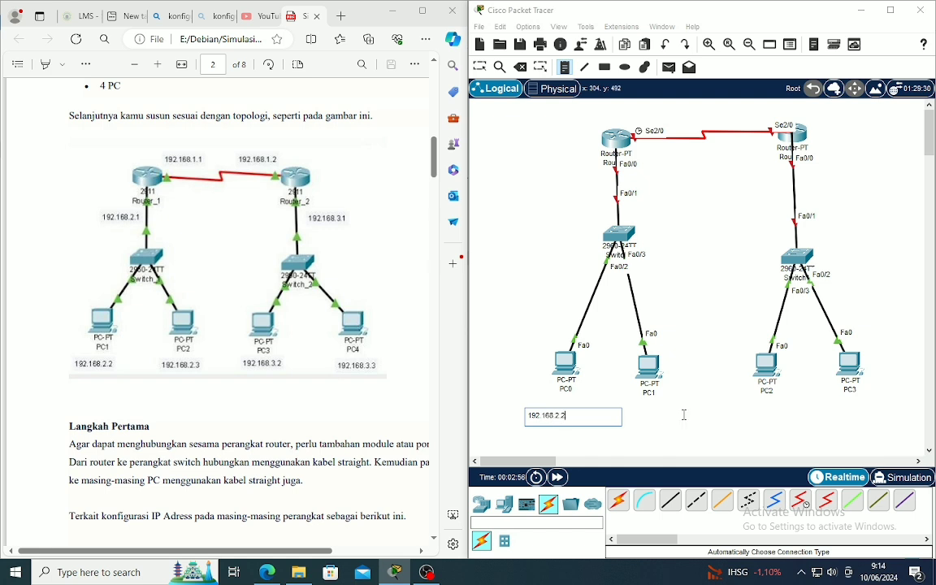
{"action": "left_click", "coordinate": [633, 418]}
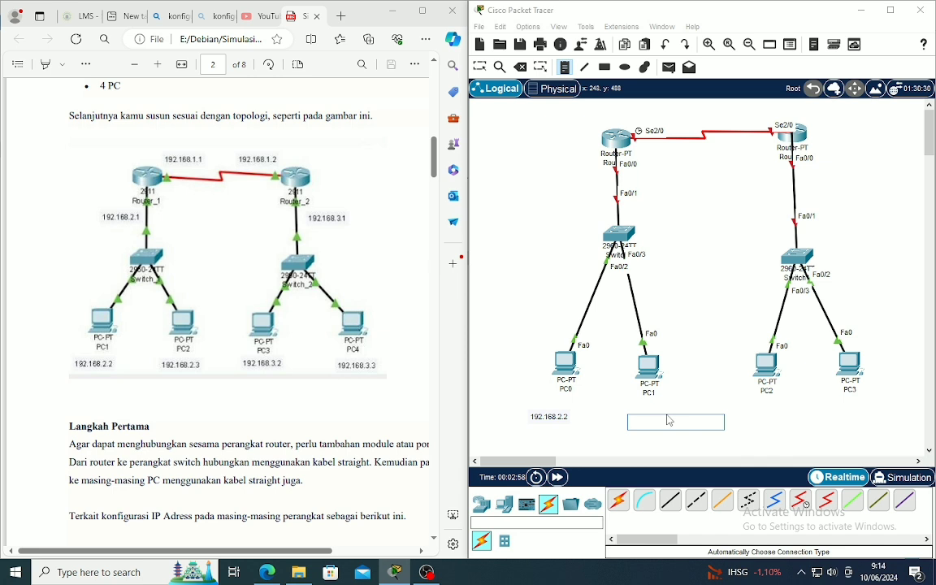
{"action": "type", "text": "192.168.2.3"}
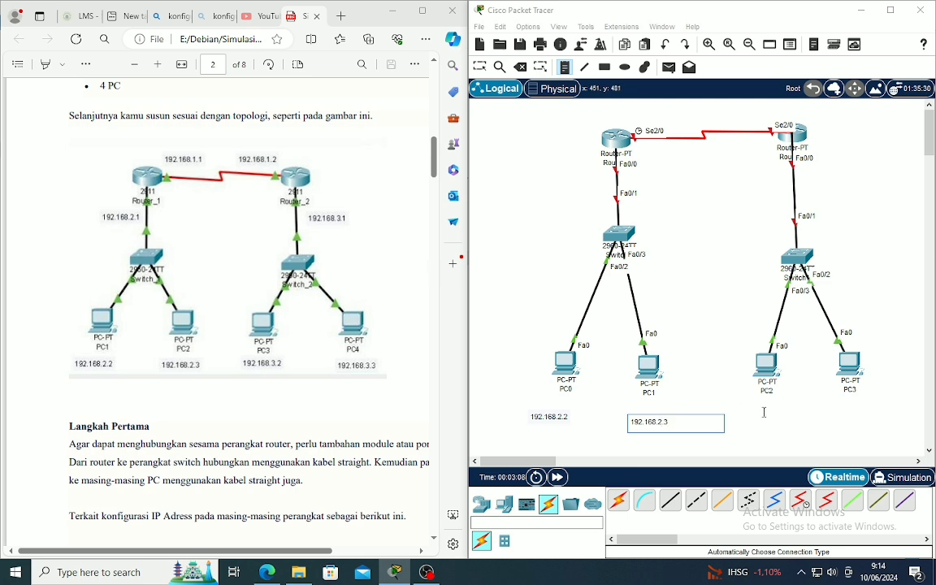
- Place a note reading 192.168.3.2 below PC2 and a note reading 192.168.3.3 below PC3
{"action": "left_click", "coordinate": [750, 413]}
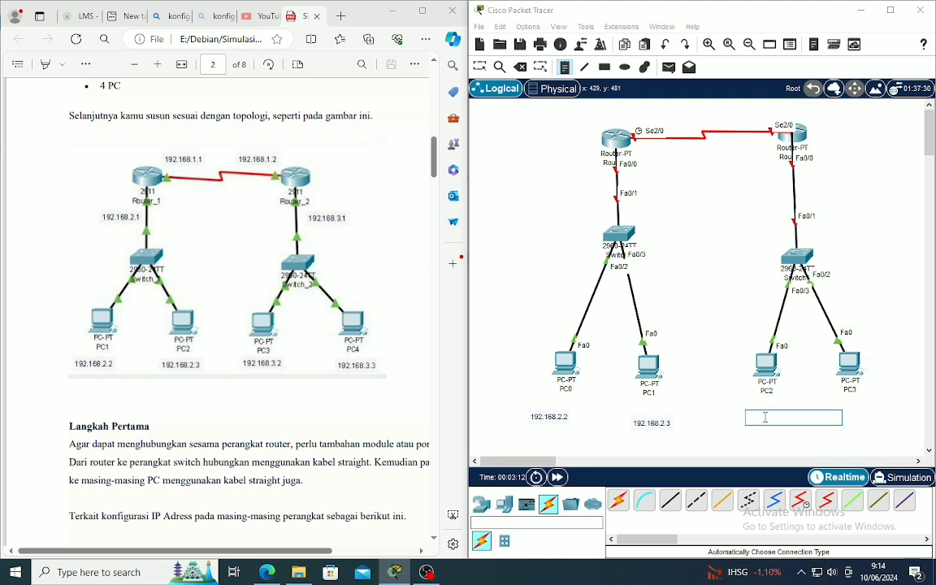
{"action": "type", "text": "192.168.3.2"}
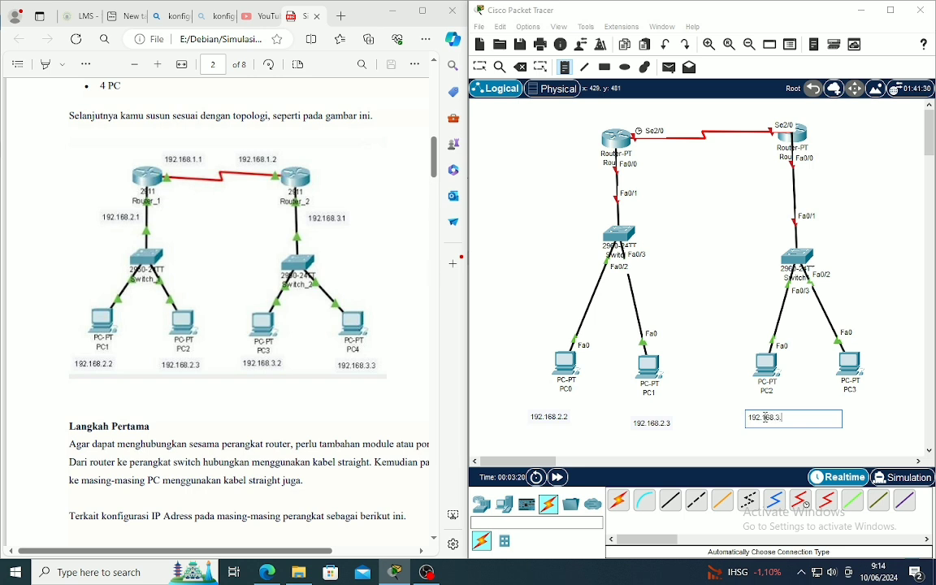
{"action": "left_click", "coordinate": [842, 411]}
{"action": "type", "text": "19"}
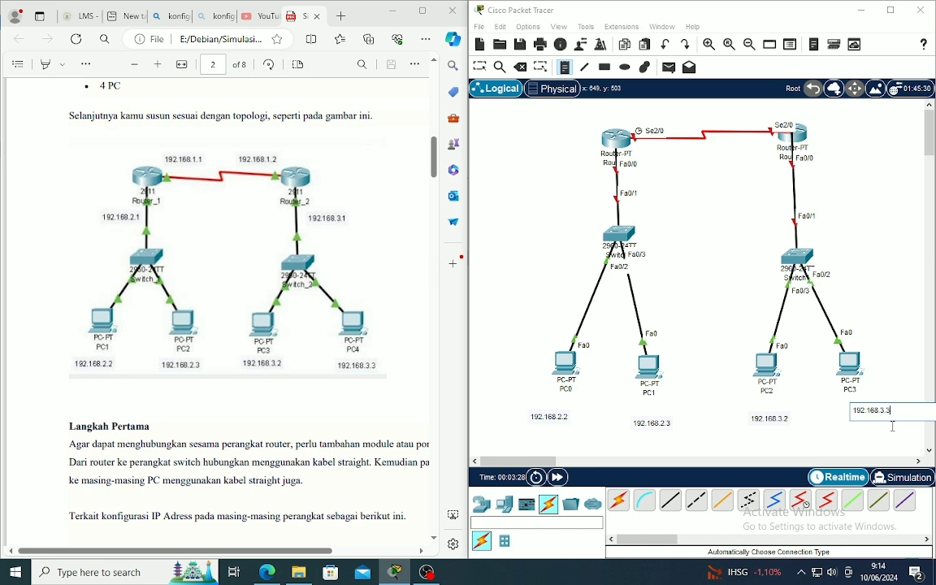
{"action": "type", "text": "2.168.3.3"}
- Add the note 192.168.2.1 beside Switch0 and the note 192.168.3.1 beside the link between Router1 and Switch1
{"action": "left_click", "coordinate": [524, 231]}
{"action": "type", "text": "192.168."}
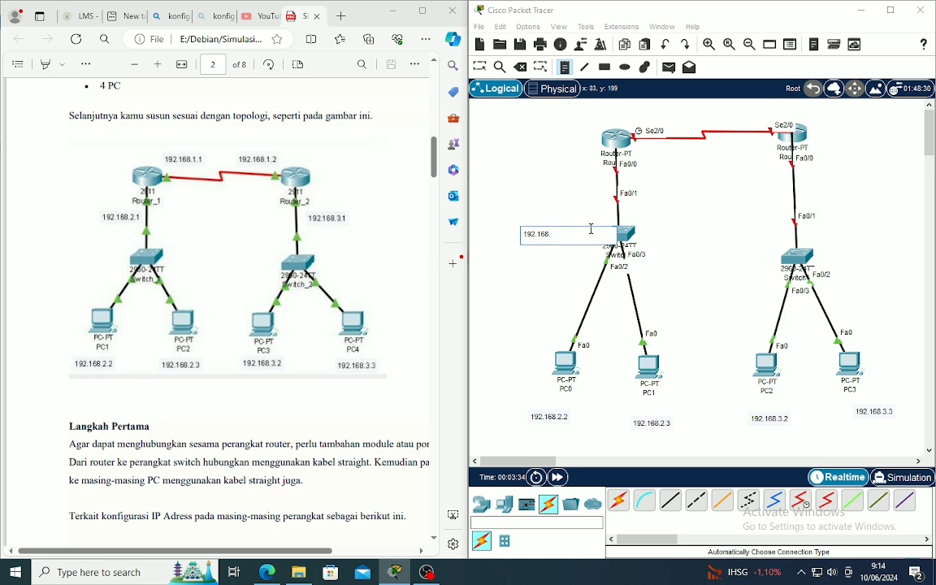
{"action": "type", "text": "2.1"}
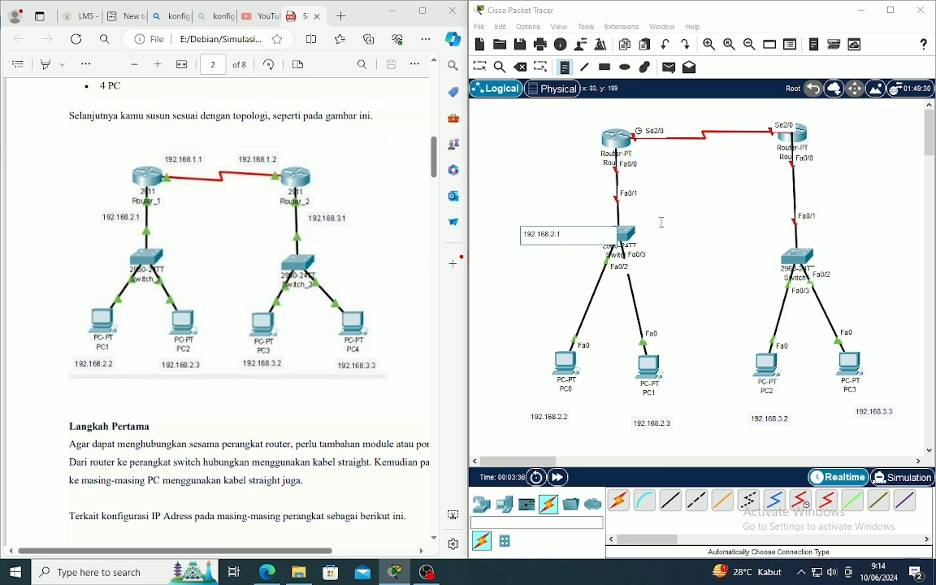
{"action": "left_click", "coordinate": [835, 218]}
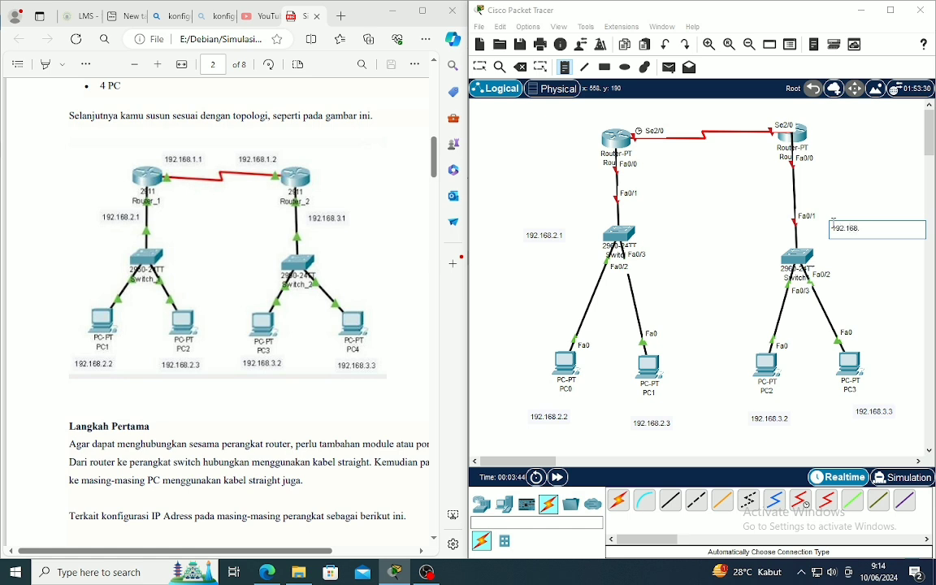
- Add the note 192.168.1.1 above Router0 and the note 192.168.1.2 above Router1
{"action": "left_click", "coordinate": [574, 120]}
{"action": "type", "text": "1"}
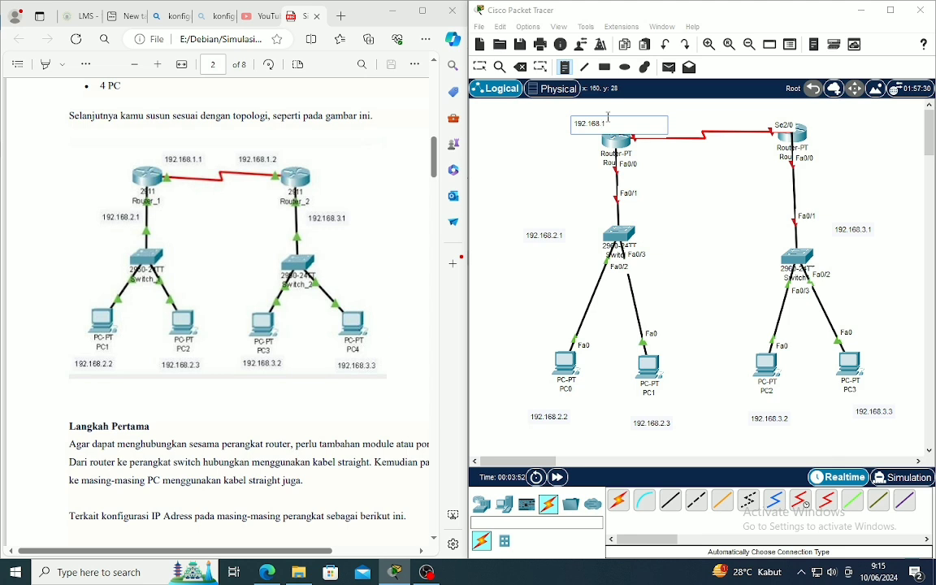
{"action": "type", "text": "92.168.1.1"}
{"action": "left_click", "coordinate": [843, 109]}
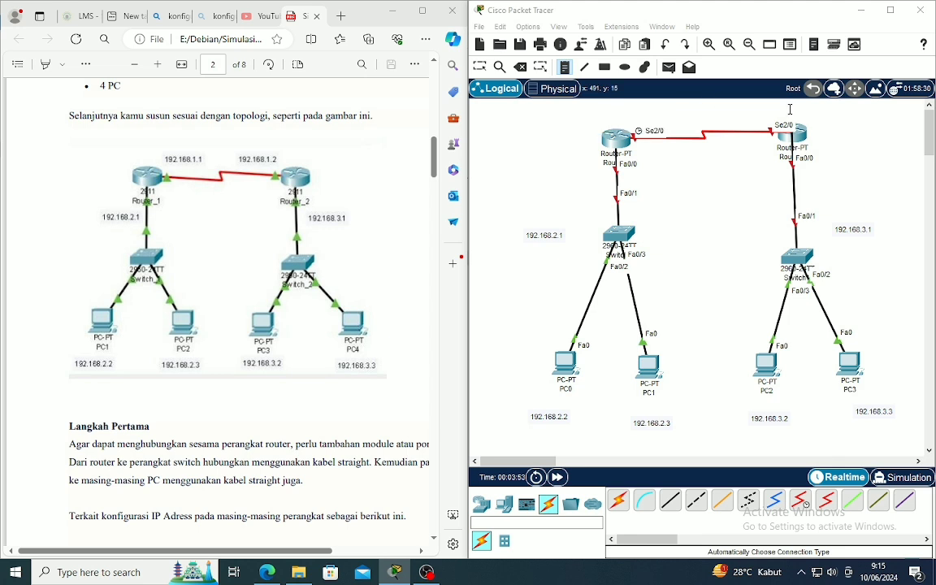
{"action": "type", "text": "192.168.1.2"}
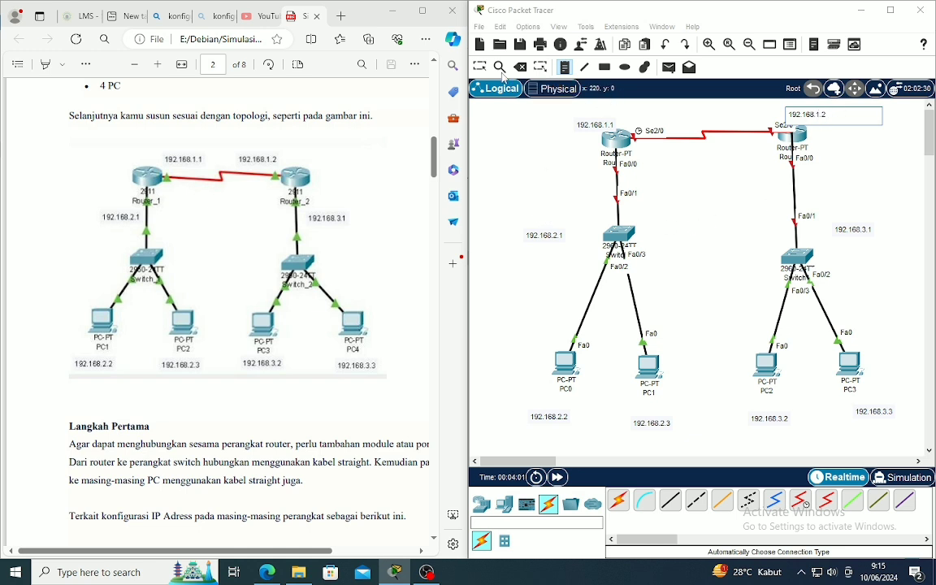
- Reposition the 192.168.1.1 and 192.168.1.2 notes away from the routers and move the 192.168.2.1 note closer to Switch0
{"action": "left_click", "coordinate": [524, 195]}
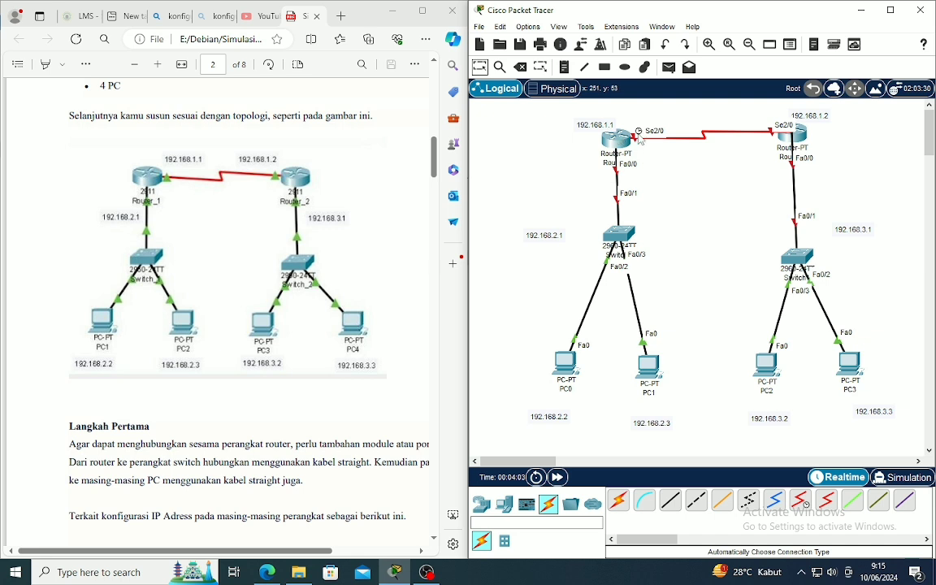
{"action": "left_click_drag", "start_coordinate": [587, 126], "coordinate": [565, 121]}
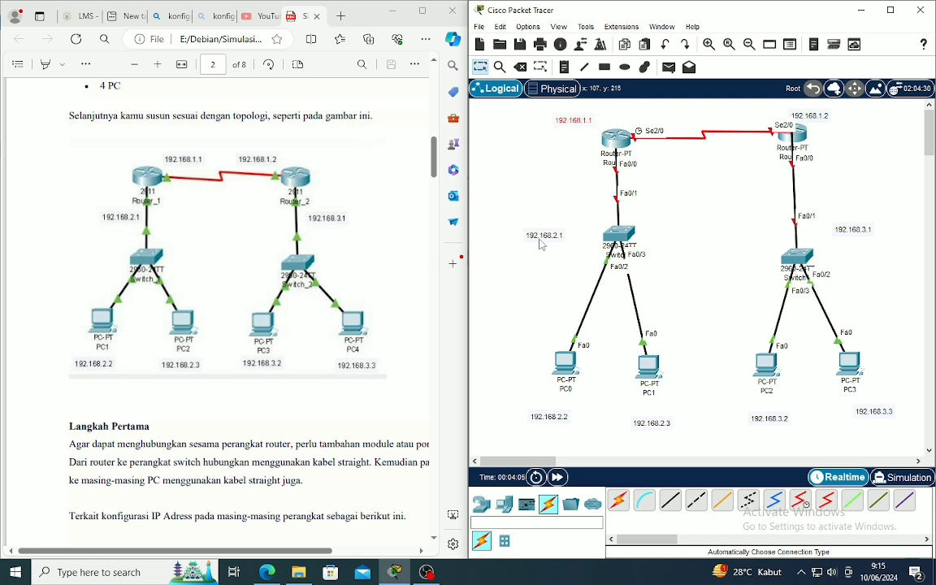
{"action": "left_click_drag", "start_coordinate": [541, 239], "coordinate": [566, 230]}
{"action": "left_click", "coordinate": [737, 104]}
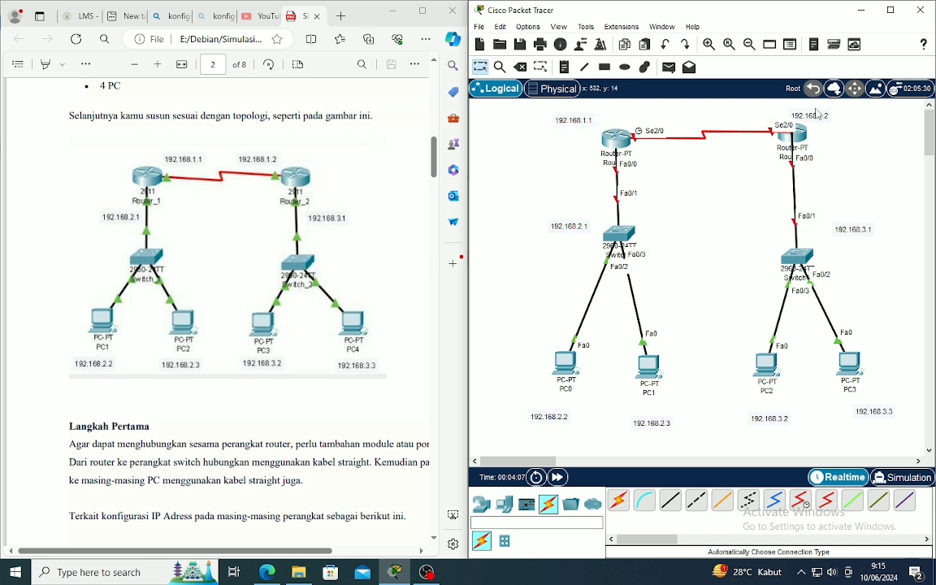
{"action": "left_click_drag", "start_coordinate": [819, 118], "coordinate": [841, 117]}
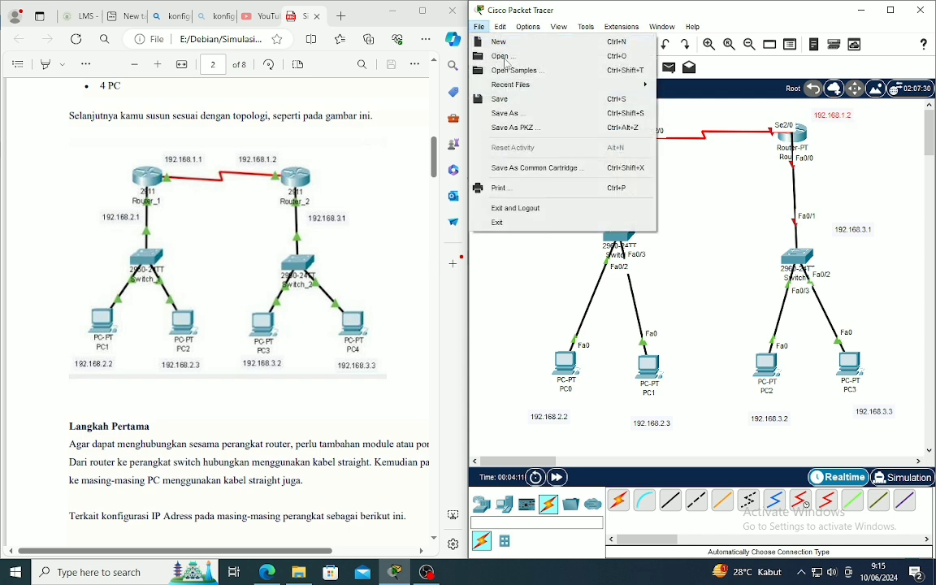
- Save the network as Routing Static in the Praktek Cisco Packet Tracer folder on the DATA (E:) drive
{"action": "left_click", "coordinate": [524, 114]}
{"action": "scroll", "coordinate": [532, 138], "scroll_direction": "up", "scroll_amount": 3}
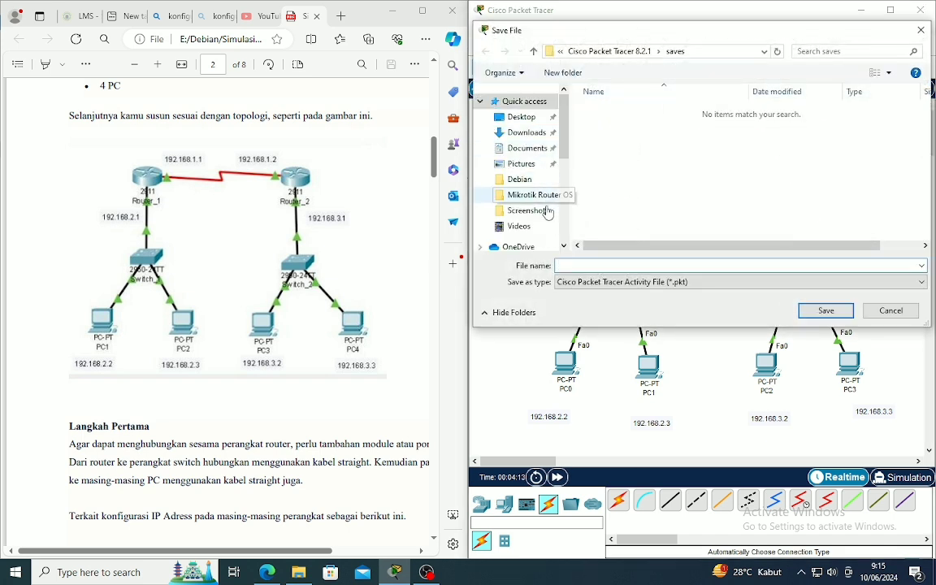
{"action": "left_click", "coordinate": [540, 149]}
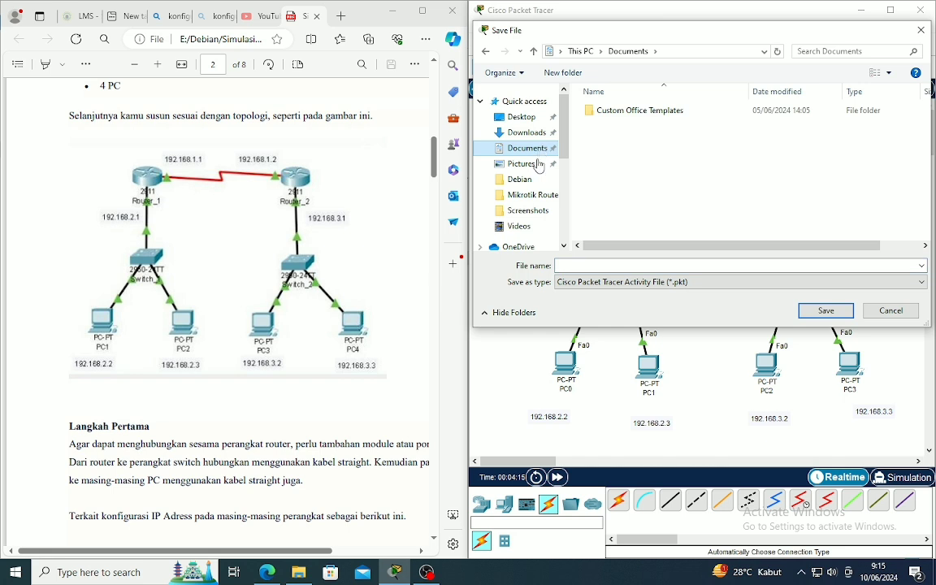
{"action": "scroll", "coordinate": [539, 209], "scroll_direction": "down", "scroll_amount": 2}
{"action": "scroll", "coordinate": [539, 212], "scroll_direction": "down", "scroll_amount": 4}
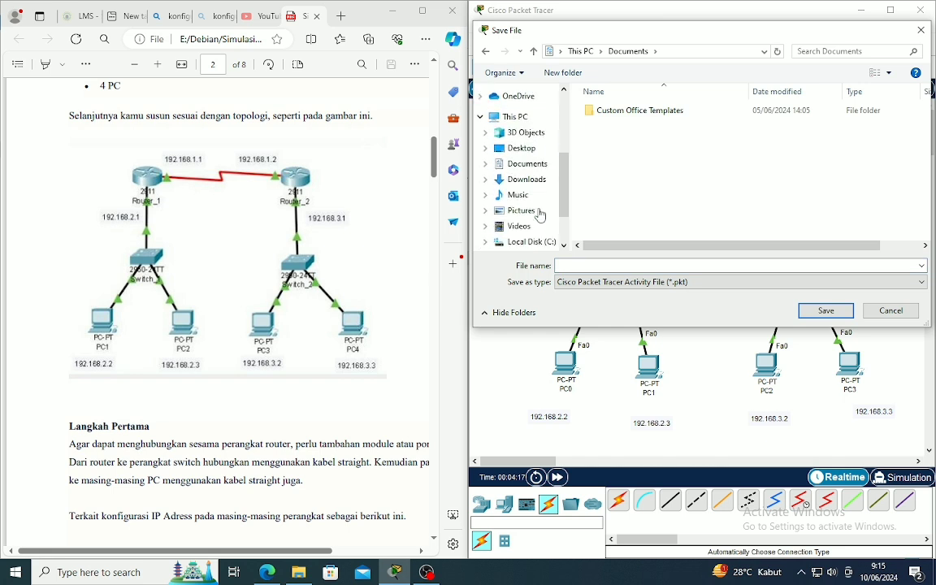
{"action": "left_click", "coordinate": [537, 201]}
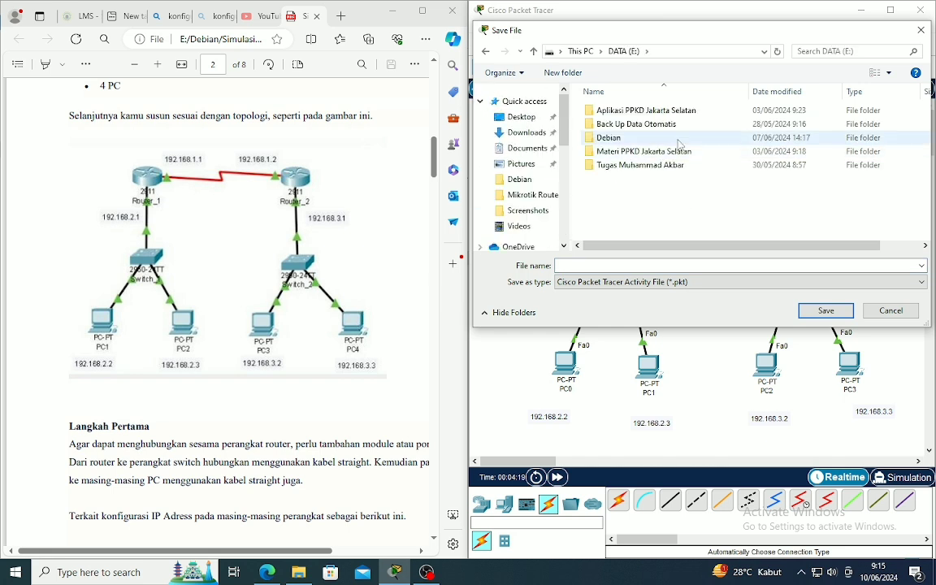
{"action": "double_click", "coordinate": [670, 165]}
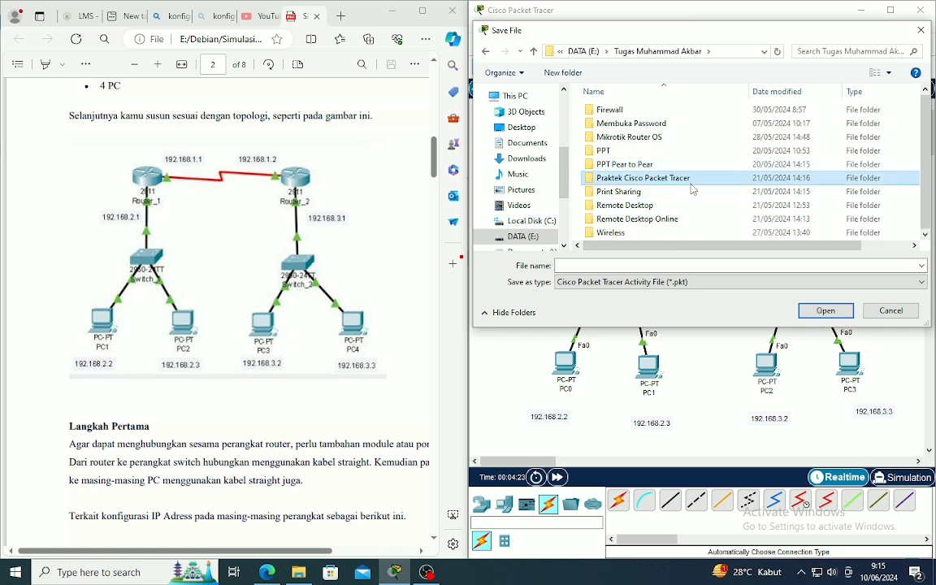
{"action": "double_click", "coordinate": [689, 178]}
{"action": "left_click", "coordinate": [640, 265]}
{"action": "type", "text": "R"}
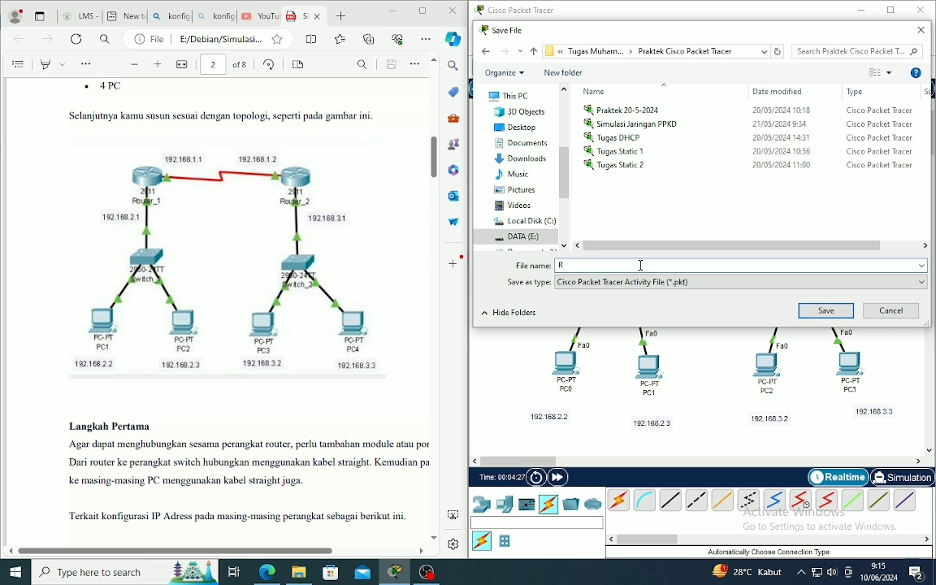
{"action": "type", "text": "outing Static"}
{"action": "left_click", "coordinate": [826, 310]}
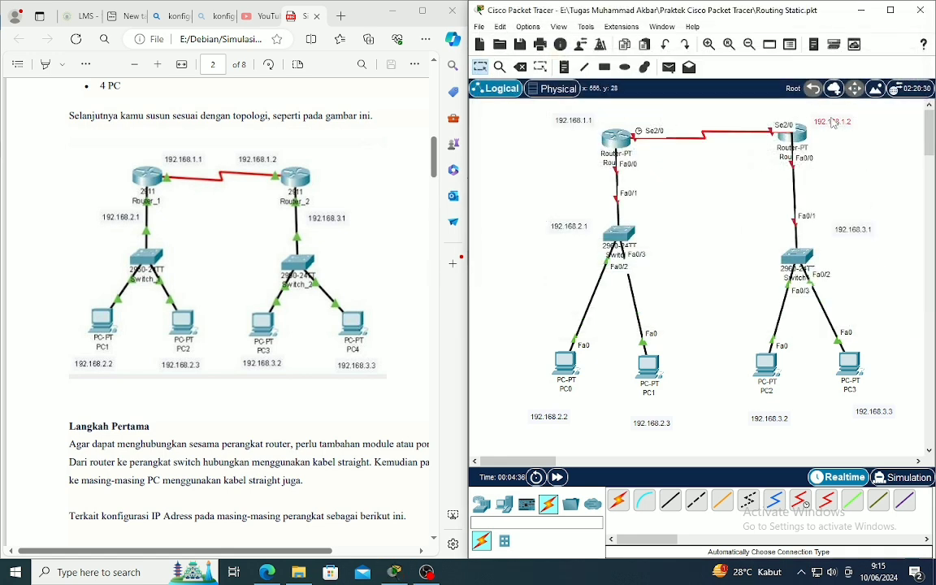
- Shift the 192.168.3.1 note closer to its link and open Router0's command line beside the PDF's Router 1 configuration commands
{"action": "left_click_drag", "start_coordinate": [854, 230], "coordinate": [843, 241]}
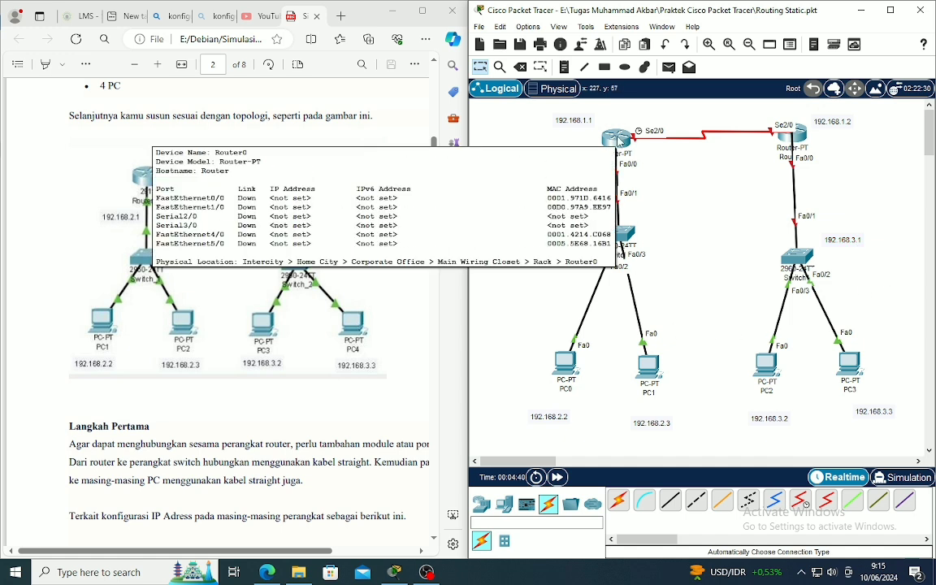
{"action": "scroll", "coordinate": [349, 330], "scroll_direction": "down", "scroll_amount": 15}
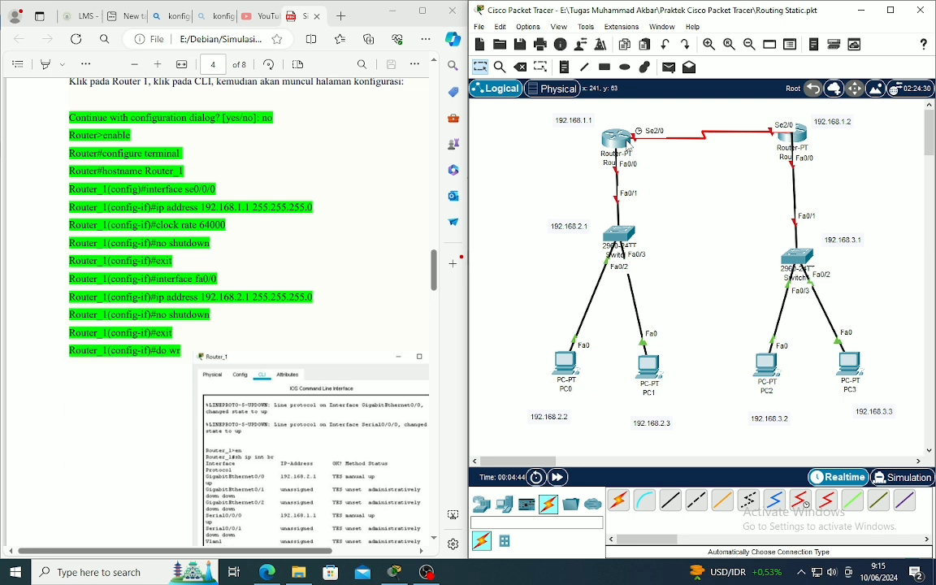
{"action": "mouse_move", "coordinate": [630, 145]}
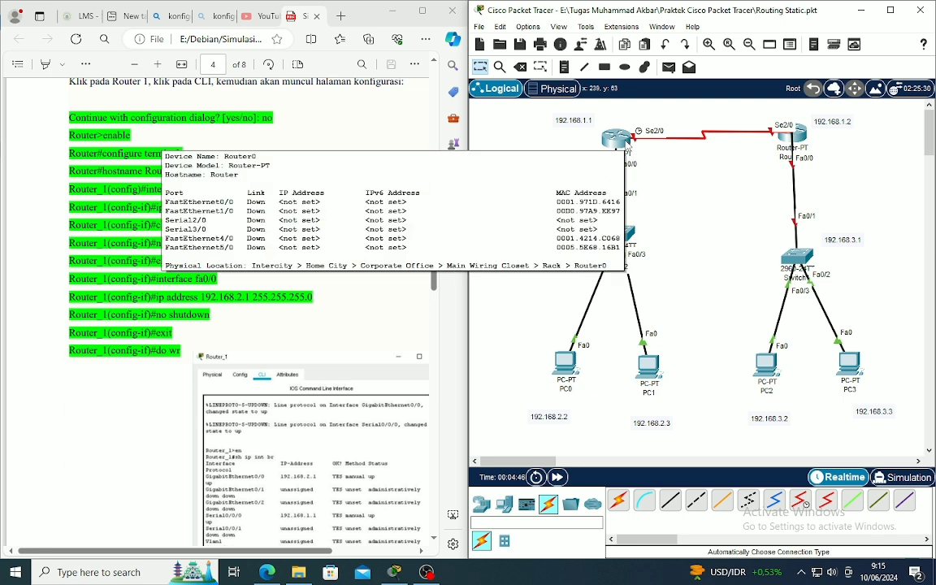
{"action": "left_click", "coordinate": [621, 141]}
{"action": "left_click_drag", "start_coordinate": [561, 103], "coordinate": [694, 83]}
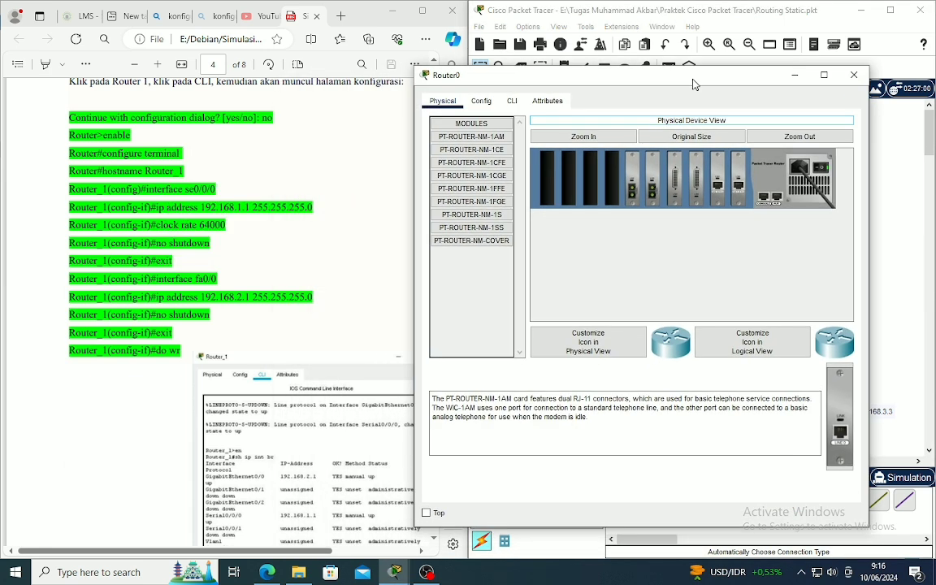
{"action": "left_click", "coordinate": [512, 100]}
- Decline Router0's initial configuration dialog with no and enter privileged mode with the enable command
{"action": "type", "text": "no"}
{"action": "key", "text": "Return"}
{"action": "key", "text": "Return"}
{"action": "type", "text": "enab"}
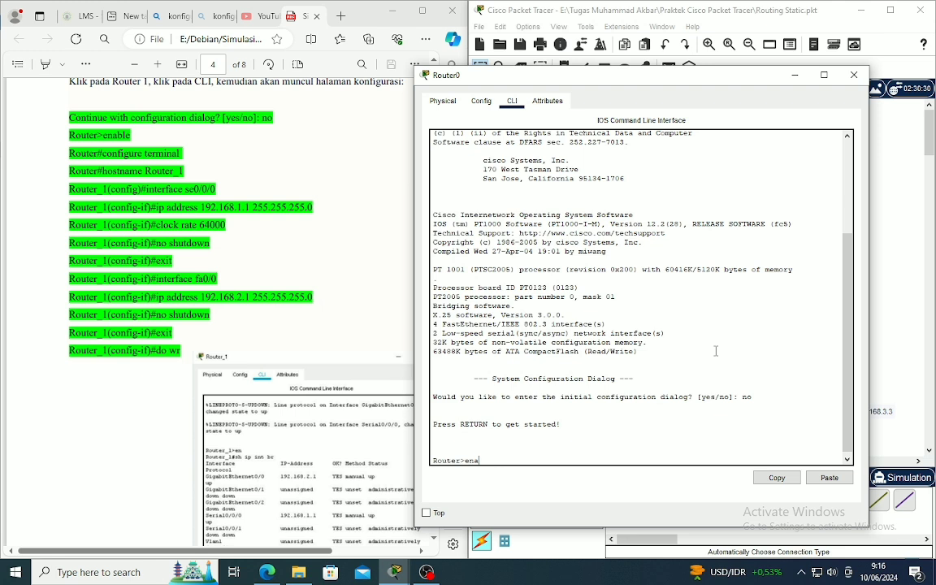
{"action": "type", "text": "le"}
{"action": "key", "text": "Return"}
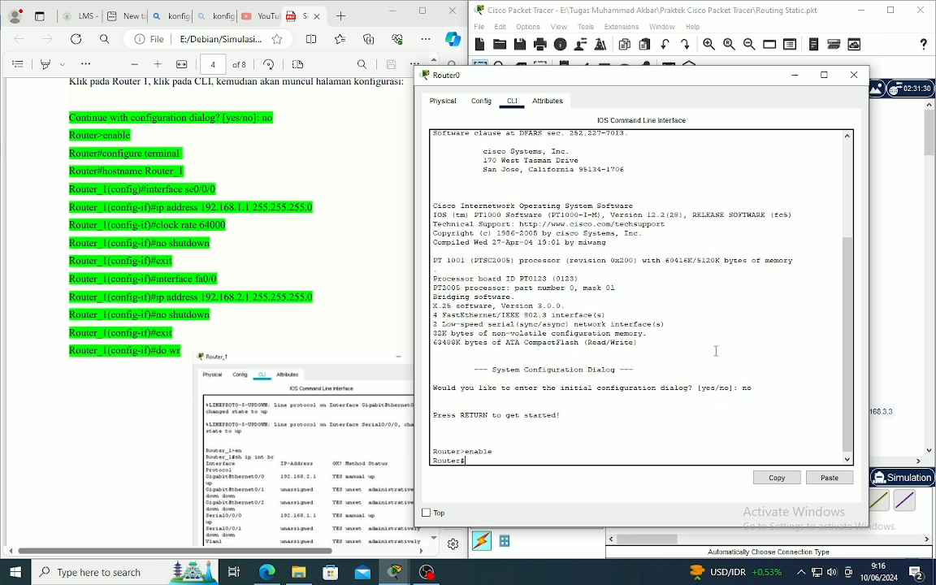
- Enter global configuration mode on Router0 and set its hostname to Router_1
{"action": "type", "text": "configure ter"}
{"action": "key", "text": "Return"}
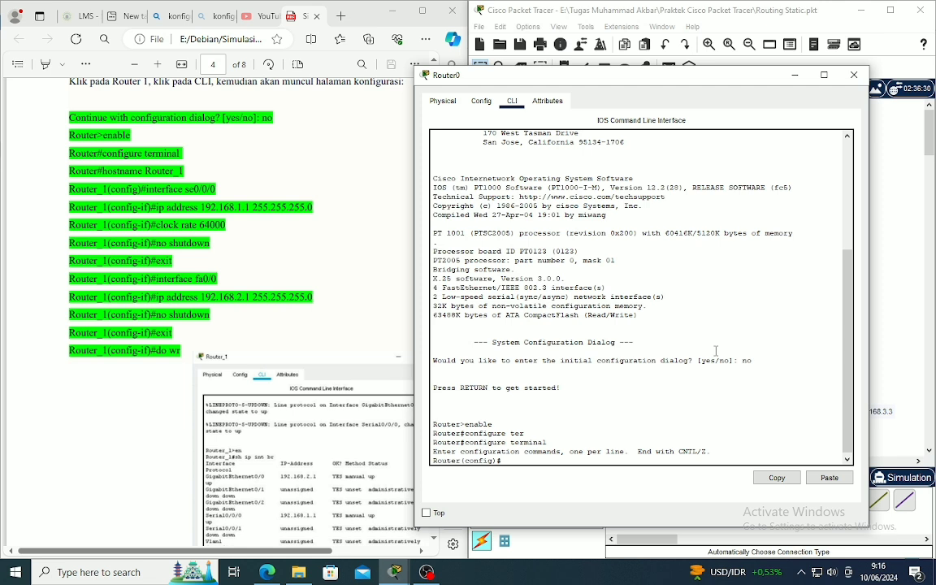
{"action": "type", "text": "hos"}
{"action": "key", "text": "Tab"}
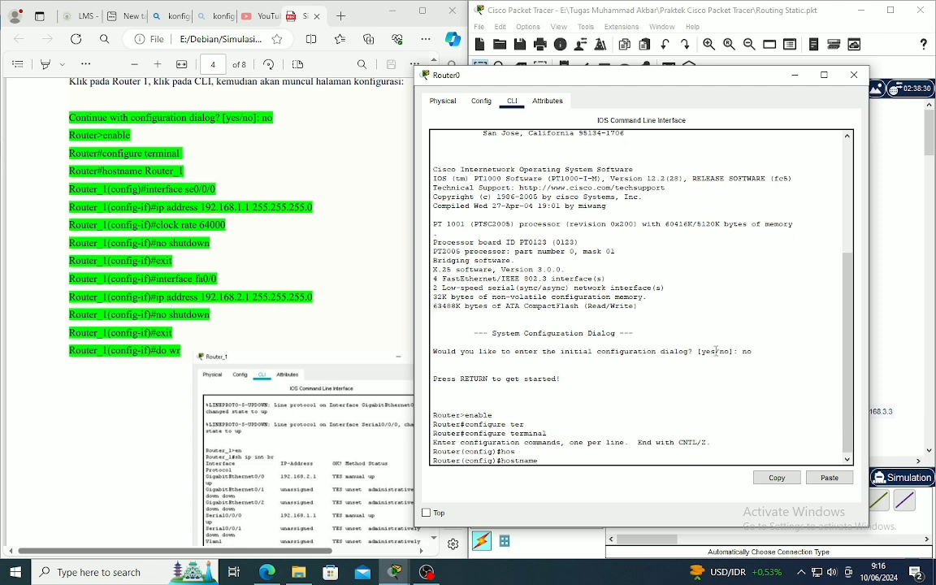
{"action": "type", "text": "Router_1"}
{"action": "key", "text": "Return"}
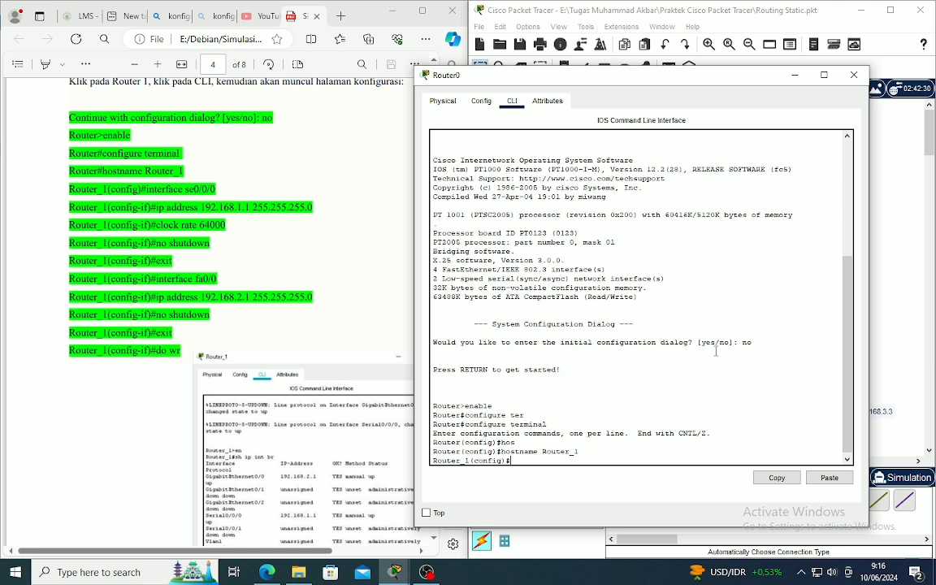
- Check Router0's serial port in the topology and try to enter its interface configuration with interfaces se2/0
{"action": "type", "text": "interfaces se"}
{"action": "left_click_drag", "start_coordinate": [726, 77], "coordinate": [686, 254]}
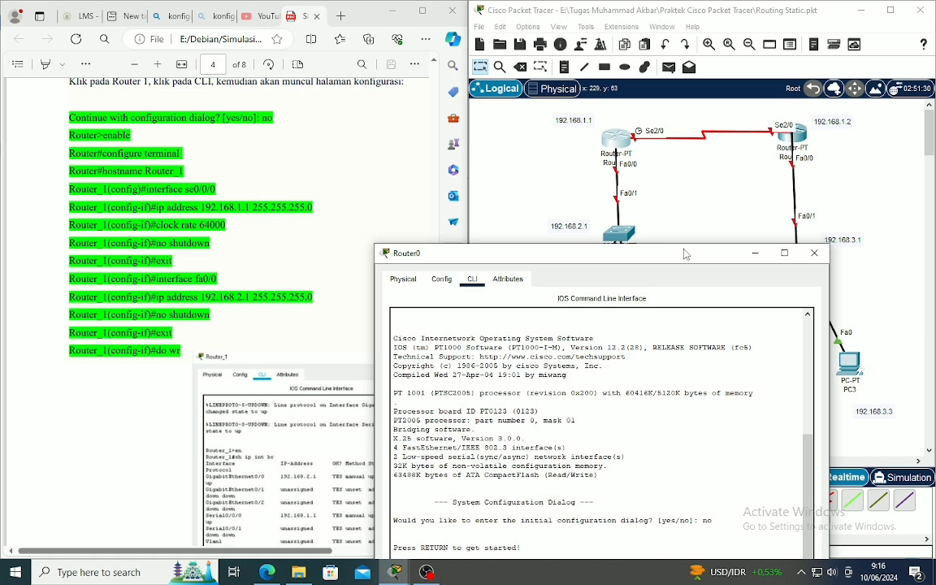
{"action": "left_click_drag", "start_coordinate": [559, 249], "coordinate": [660, 109]}
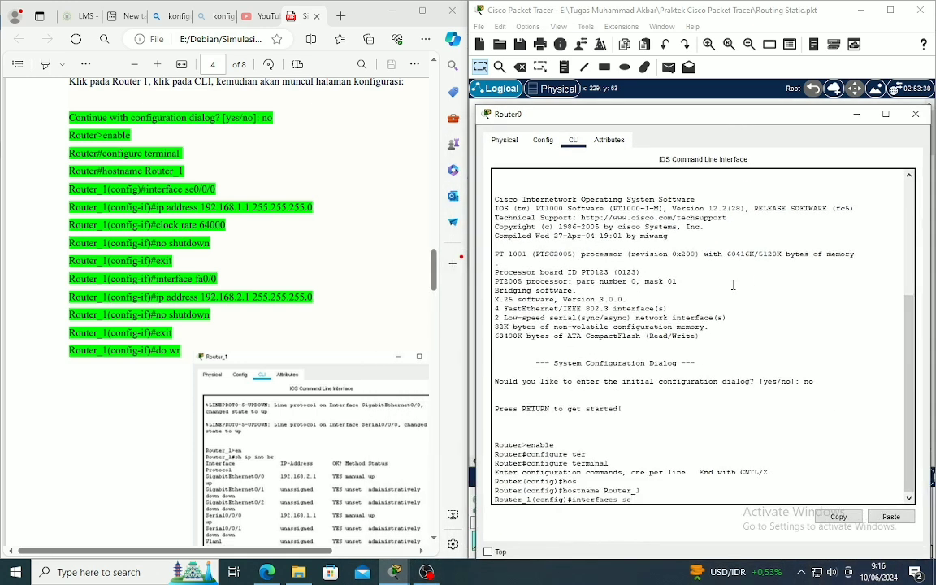
{"action": "left_click_drag", "start_coordinate": [656, 109], "coordinate": [665, 85]}
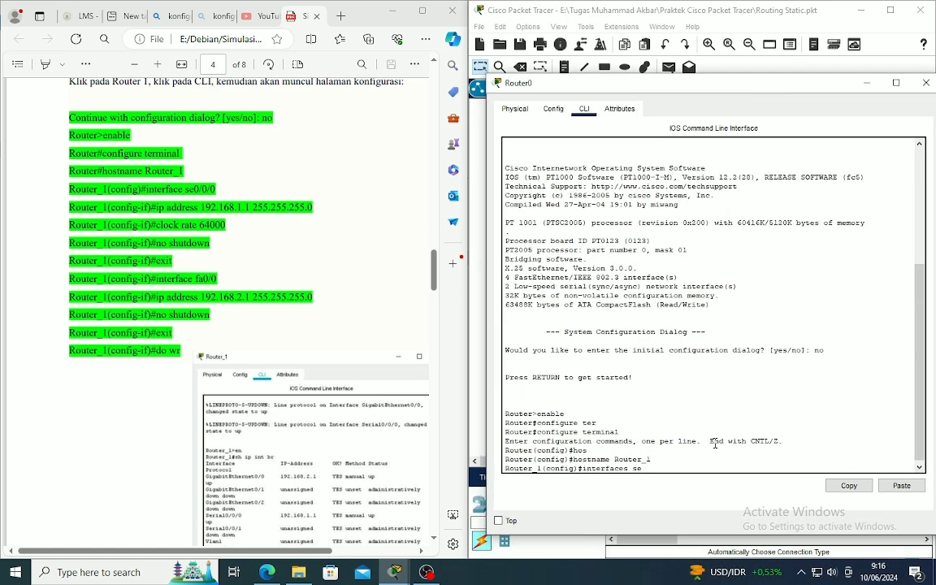
{"action": "type", "text": "2/0"}
{"action": "key", "text": "Return"}
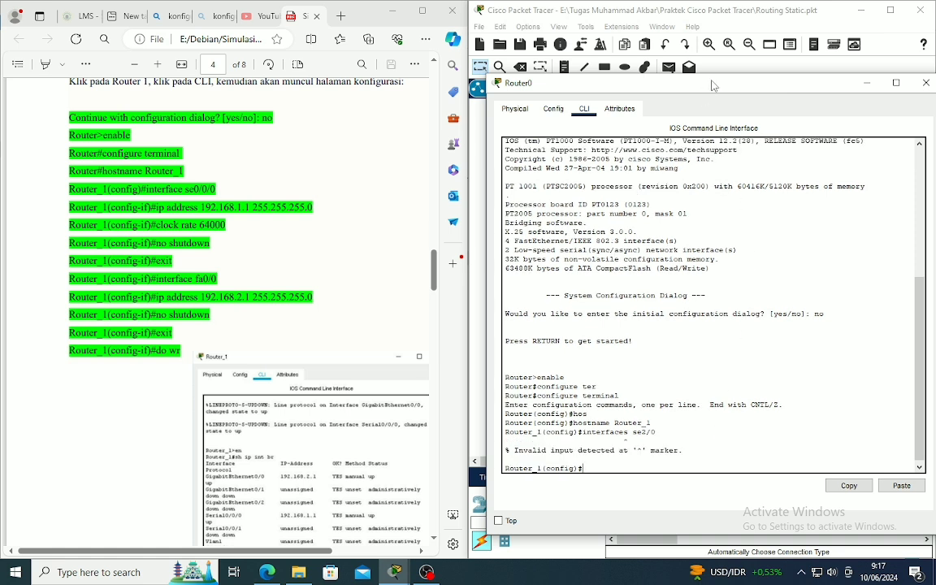
- Enter interface configuration mode for Se2/0 on Router_1
{"action": "left_click_drag", "start_coordinate": [715, 85], "coordinate": [695, 105]}
{"action": "type", "text": "inter"}
{"action": "key", "text": "Tab"}
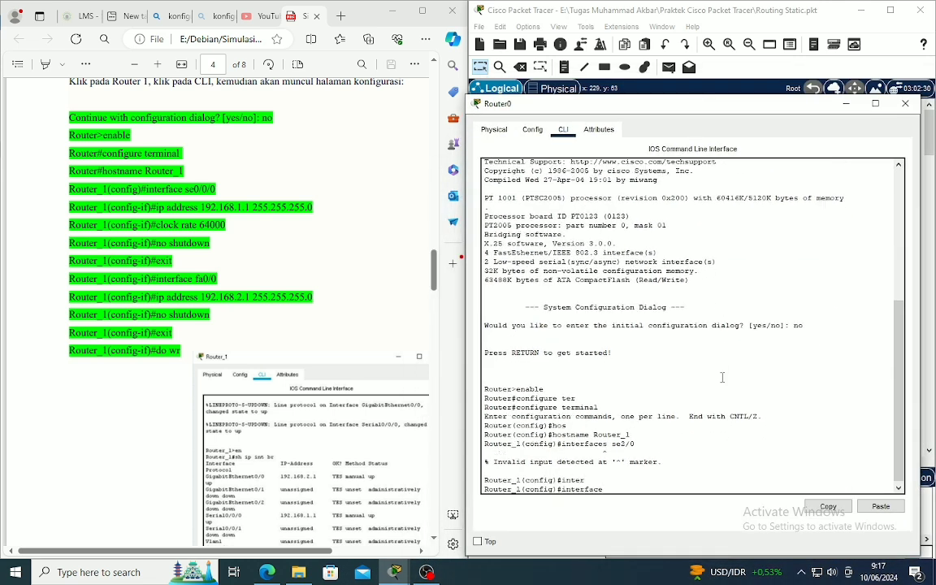
{"action": "type", "text": "Se"}
{"action": "type", "text": "2/0"}
{"action": "key", "text": "Return"}
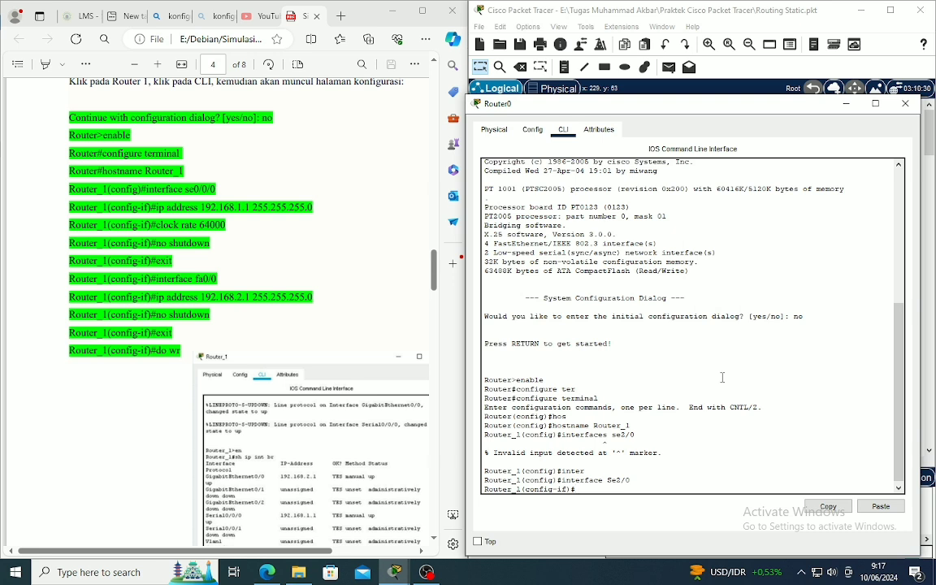
- Assign IP address 192.168.1.1 with subnet mask 255.255.255.0 to Router_1's Se2/0 interface
{"action": "type", "text": "ip"}
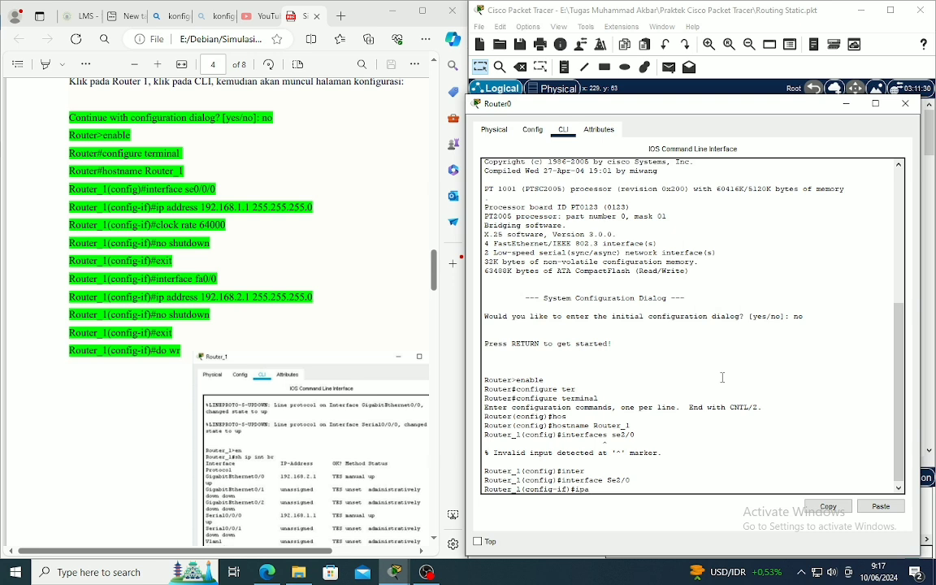
{"action": "type", "text": " ad"}
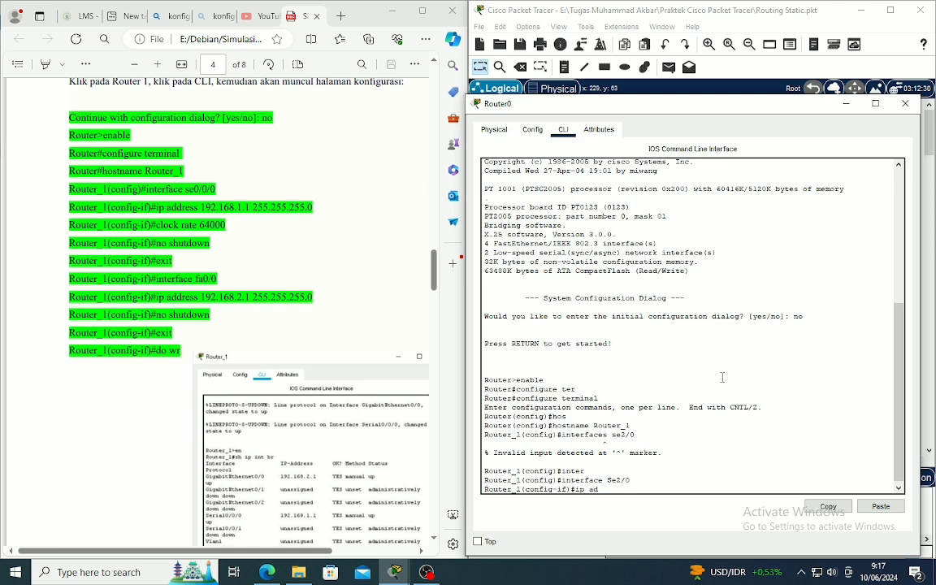
{"action": "key", "text": "Tab"}
{"action": "type", "text": "192.168."}
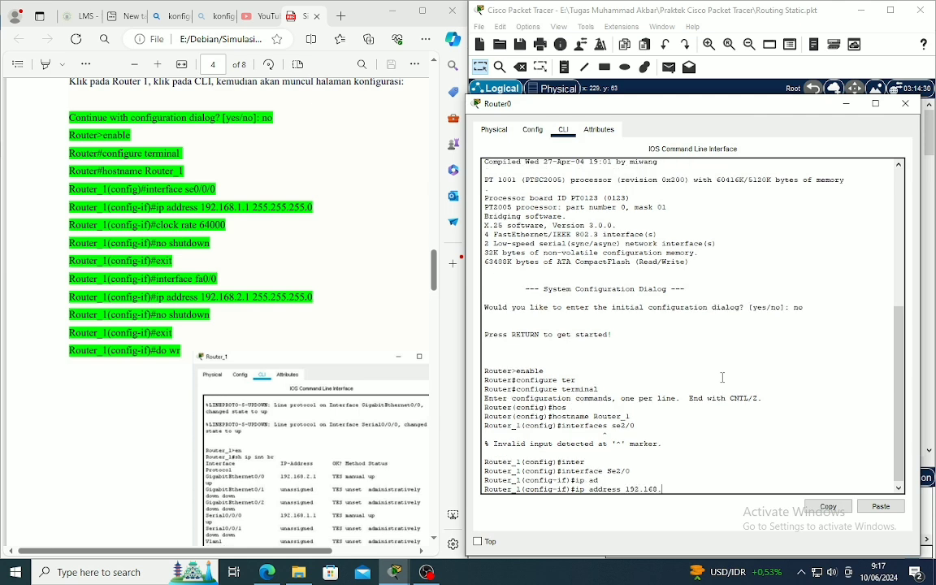
{"action": "type", "text": "1.1 255.255.255.0"}
{"action": "key", "text": "Return"}
- Set the clock rate of Router_1's Se2/0 interface to 64000
{"action": "type", "text": "clo"}
{"action": "key", "text": "Tab"}
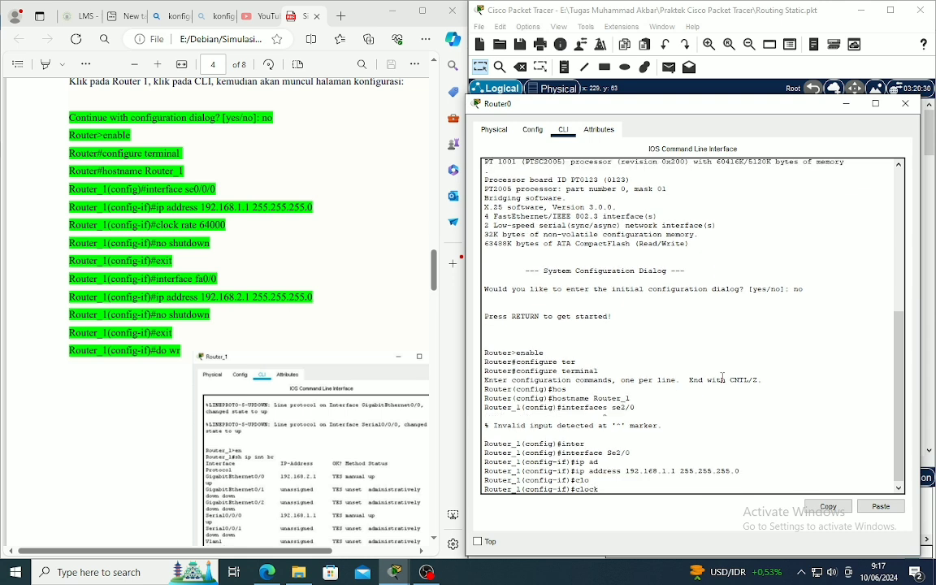
{"action": "type", "text": "rate 64000"}
{"action": "key", "text": "BackSpace"}
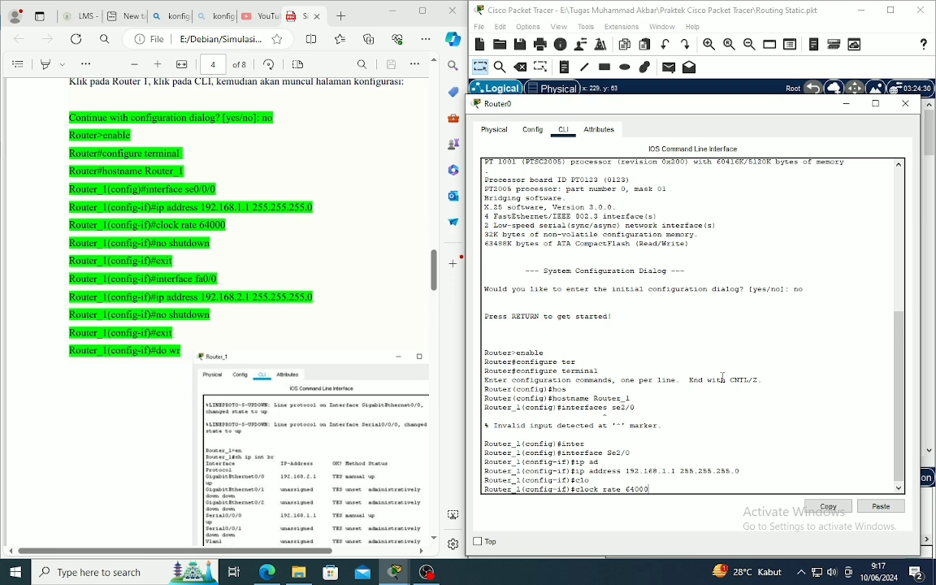
{"action": "key", "text": "Return"}
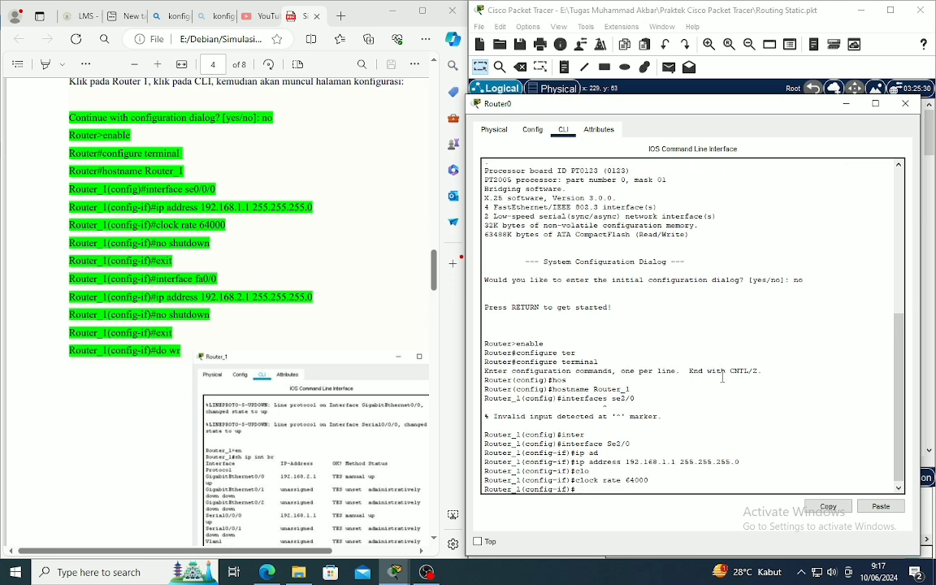
- Enable Router_1's Se2/0 interface with no shutdown and exit to global configuration mode
{"action": "type", "text": "no sh"}
{"action": "key", "text": "Tab"}
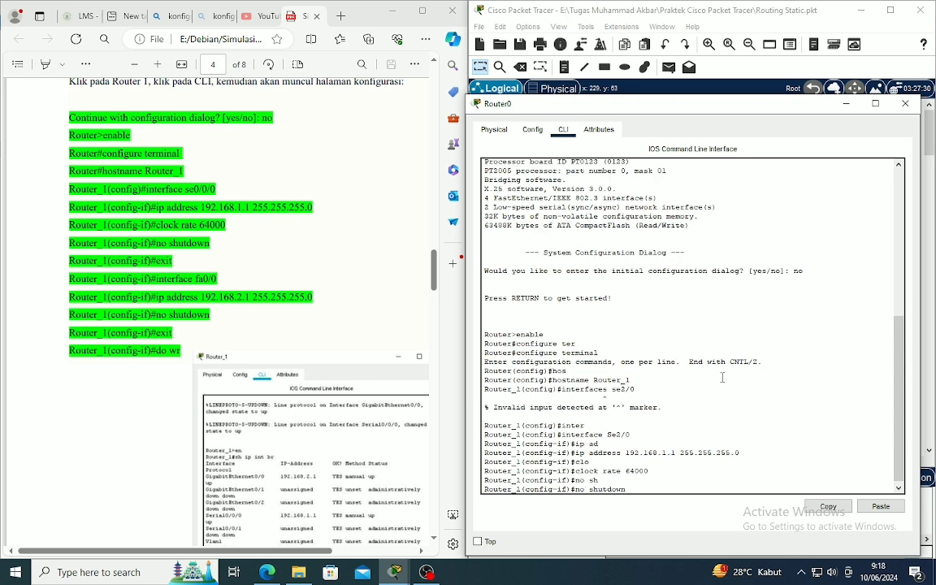
{"action": "key", "text": "Return"}
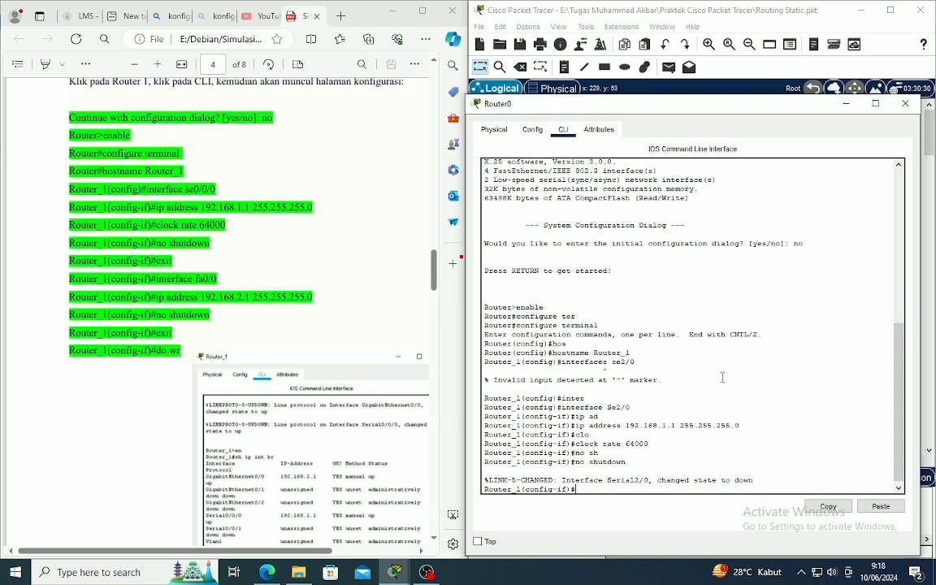
{"action": "type", "text": "exit"}
{"action": "key", "text": "Return"}
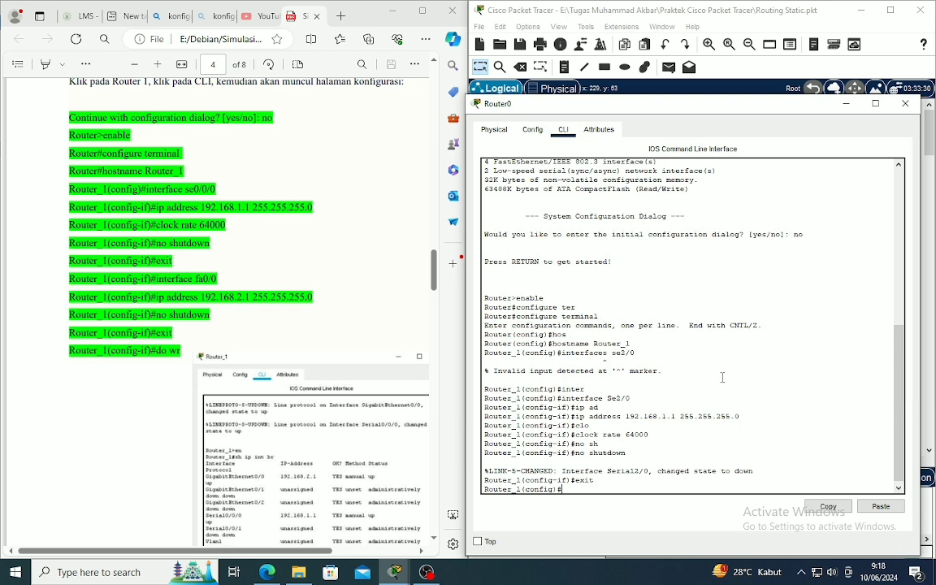
- Enter configuration of interface fa0/0 on Router_1 and assign it 192.168.2.1 with subnet mask 255.255.255.0
{"action": "type", "text": "inter"}
{"action": "key", "text": "Tab"}
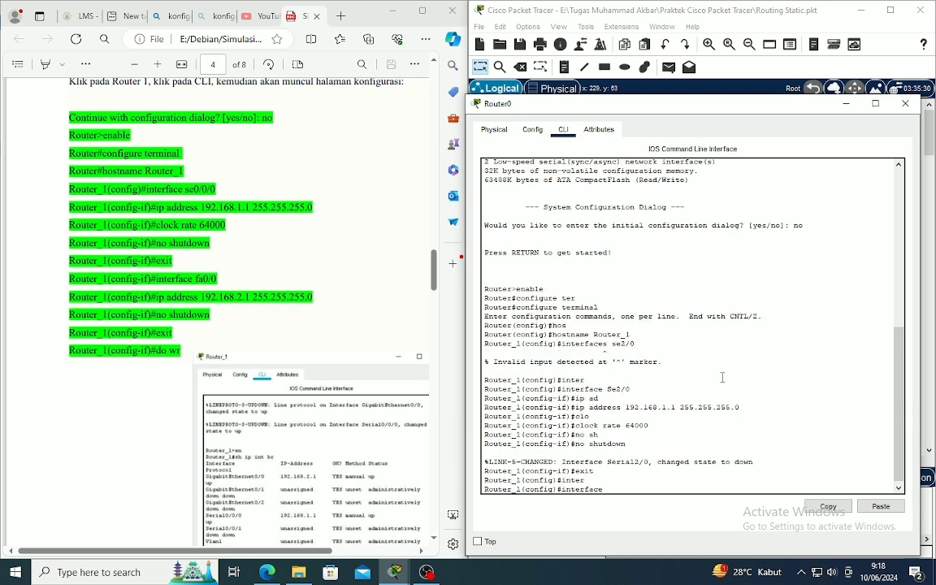
{"action": "type", "text": "fa0/0"}
{"action": "key", "text": "Return"}
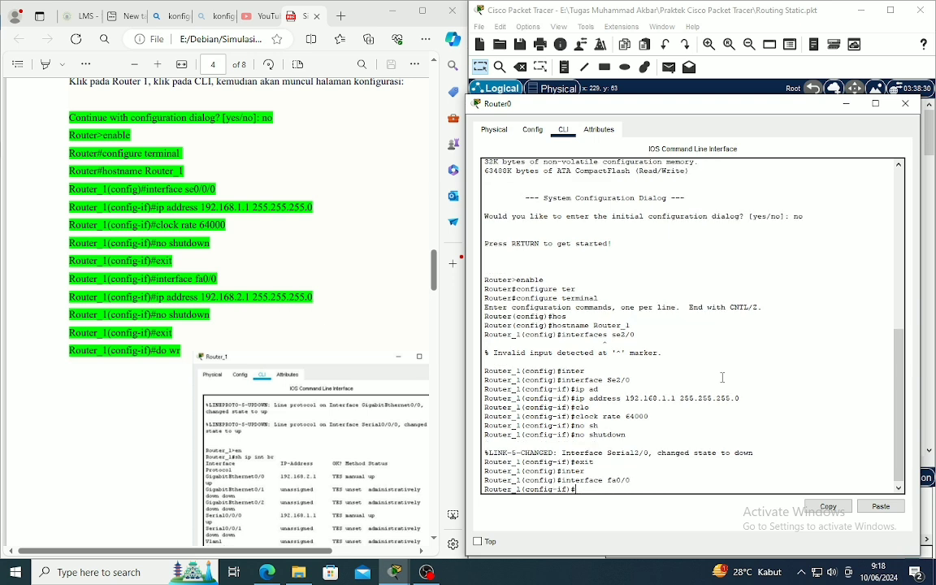
{"action": "type", "text": "ip ad"}
{"action": "key", "text": "Tab"}
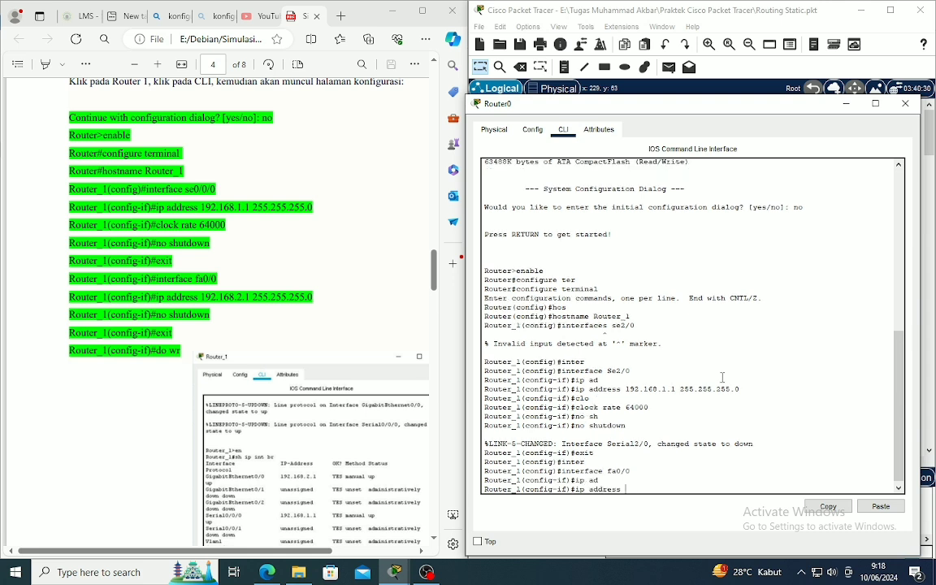
{"action": "type", "text": "192.168.2.1 255.255.255.0"}
{"action": "key", "text": "Return"}
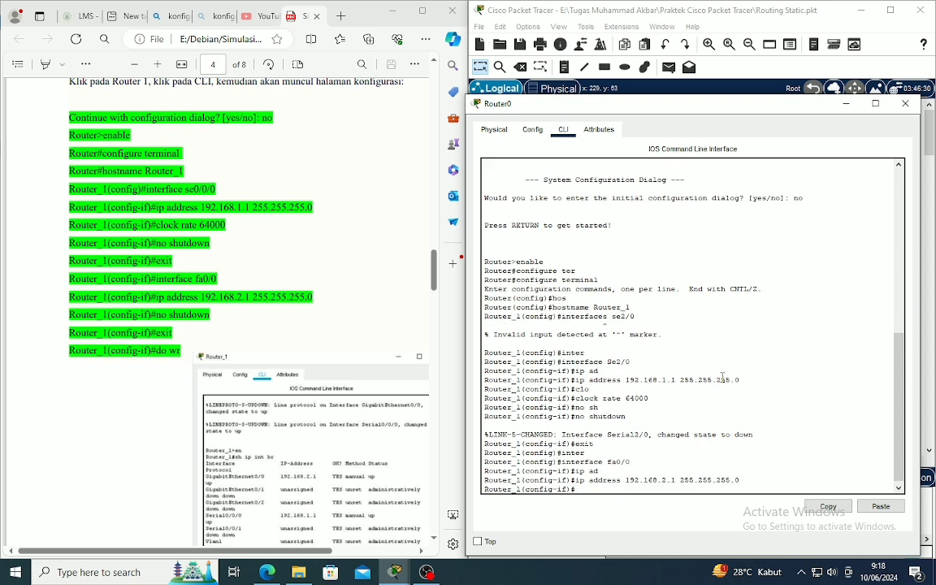
- Enable Router_1's fa0/0 interface with no shutdown and return to the command prompt
{"action": "type", "text": "no"}
{"action": "key", "text": "Tab"}
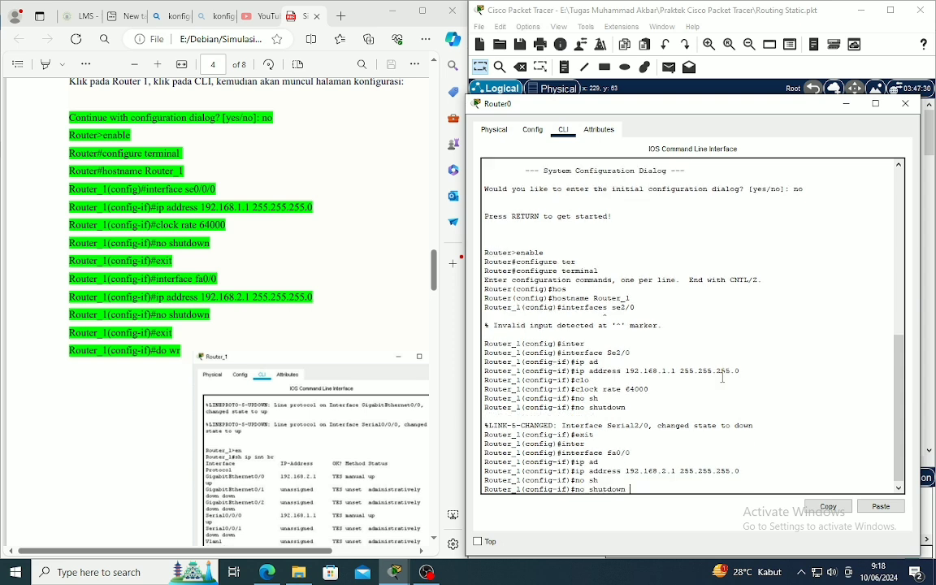
{"action": "key", "text": "Return"}
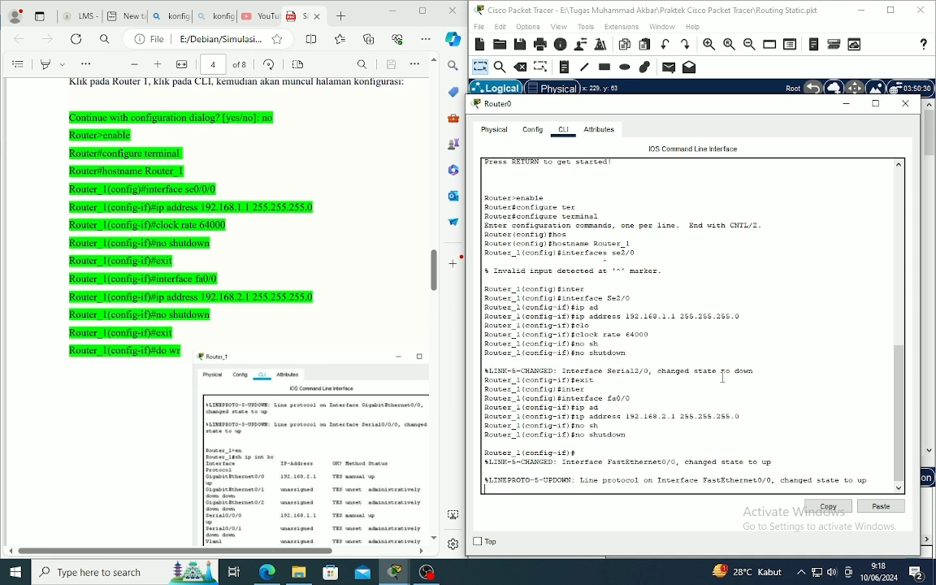
{"action": "key", "text": "Return"}
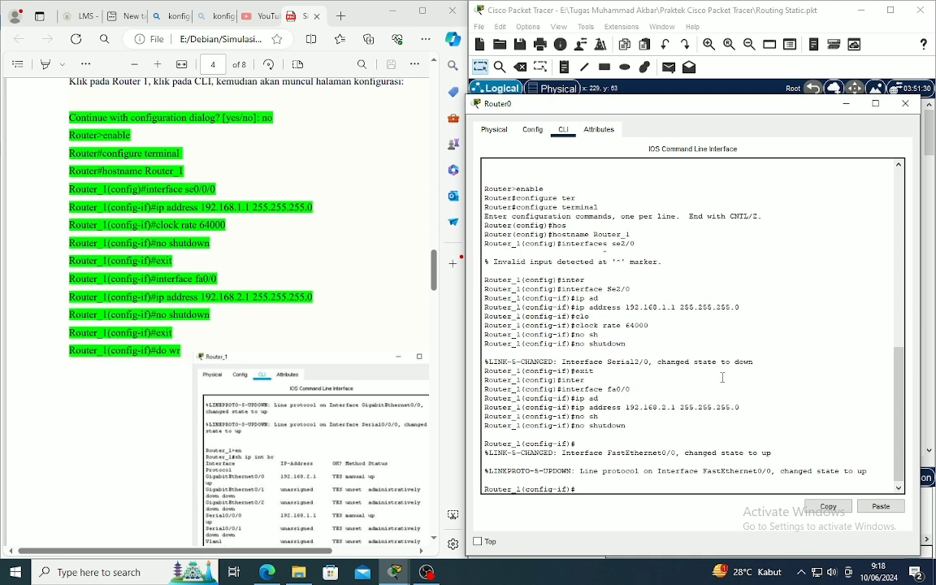
- Exit interface mode, save Router_1's configuration with do wr and minimize its window
{"action": "type", "text": "exit"}
{"action": "key", "text": "Return"}
{"action": "type", "text": "do wr"}
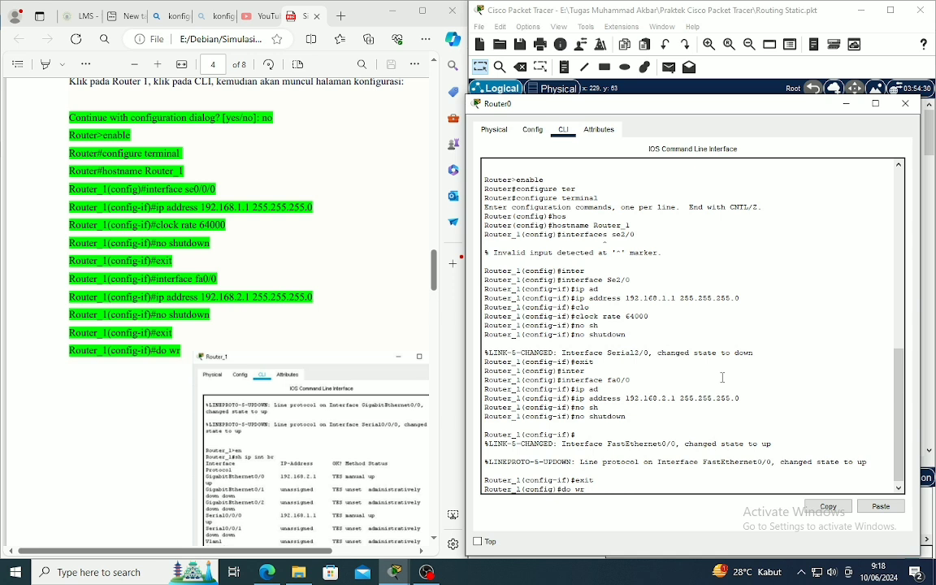
{"action": "key", "text": "Return"}
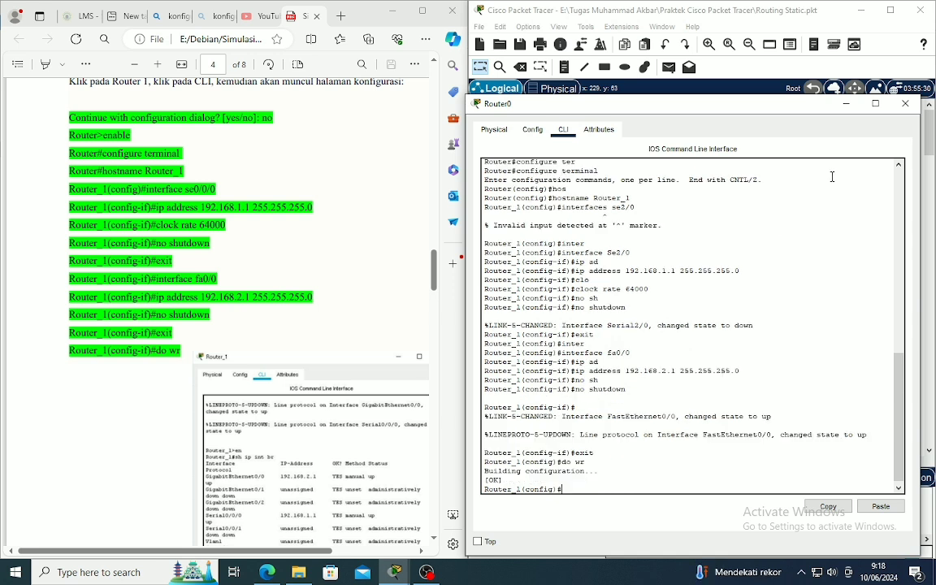
{"action": "left_click", "coordinate": [847, 104]}
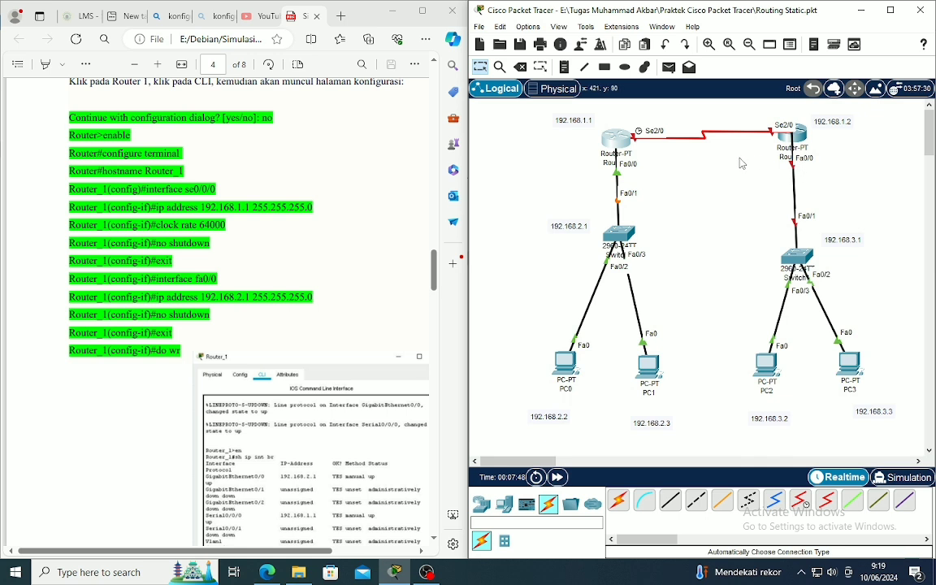
- Open Router1's command line and place its window beside the PDF
{"action": "mouse_move", "coordinate": [804, 130]}
{"action": "left_mouse_down"}
{"action": "mouse_move", "coordinate": [801, 146]}
{"action": "mouse_move", "coordinate": [805, 136]}
{"action": "left_mouse_up"}
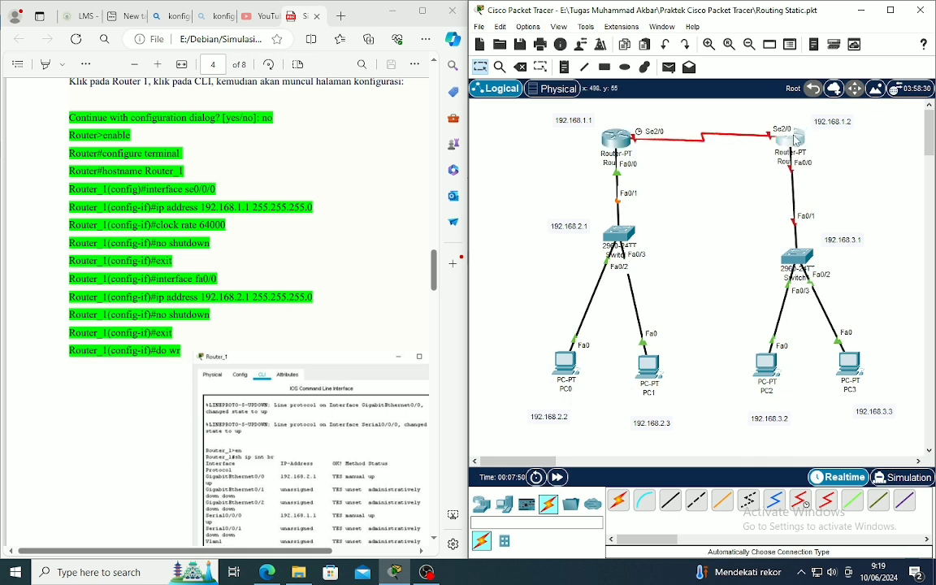
{"action": "left_click", "coordinate": [621, 232]}
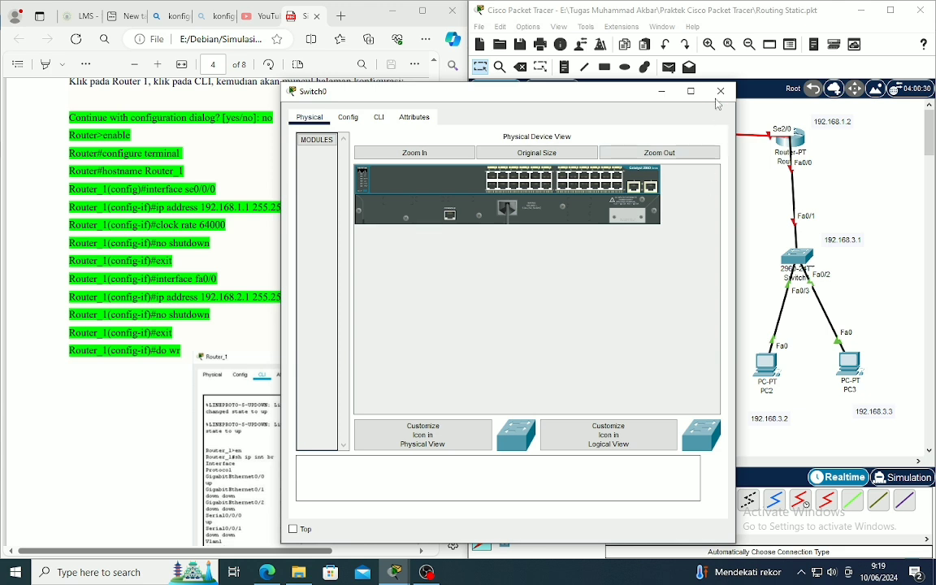
{"action": "left_click", "coordinate": [720, 91]}
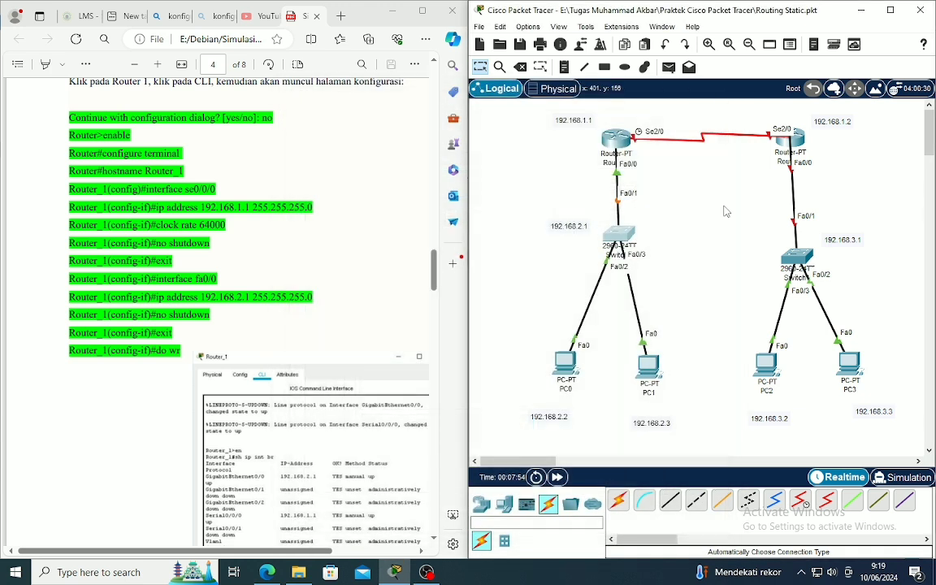
{"action": "left_click", "coordinate": [799, 139]}
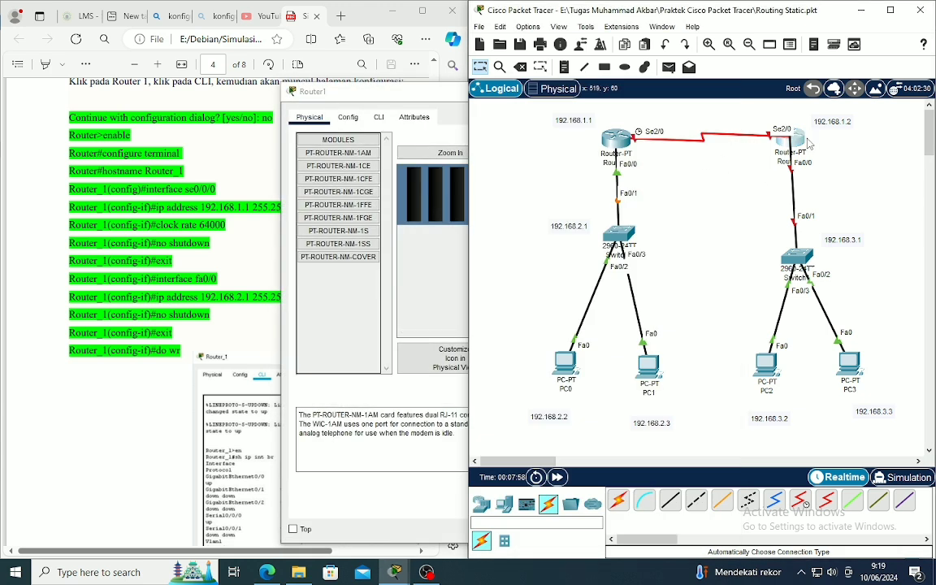
{"action": "left_click", "coordinate": [809, 144]}
{"action": "left_click_drag", "start_coordinate": [577, 98], "coordinate": [750, 69]}
{"action": "left_click", "coordinate": [548, 87]}
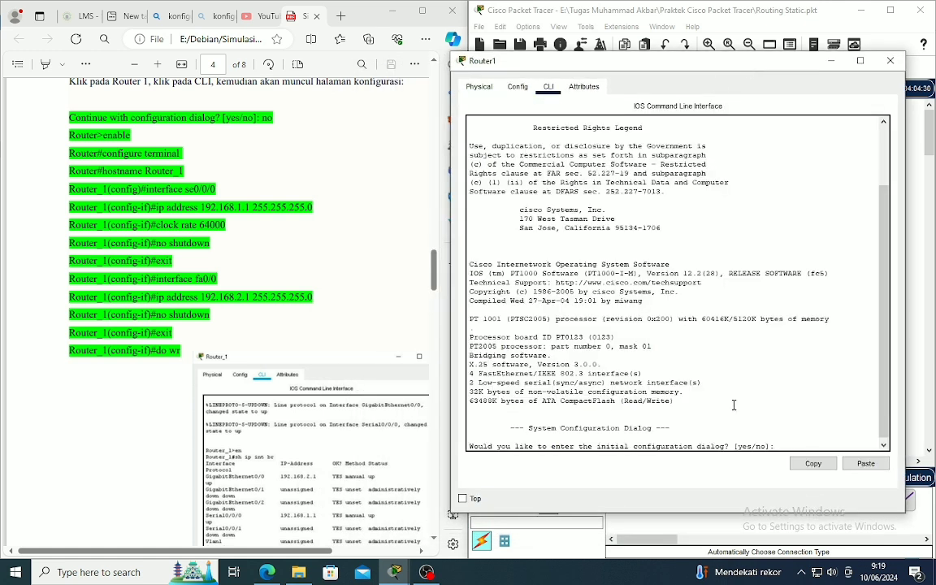
- Decline Router1's initial configuration dialog with no and bring up the PDF's Router 2 configuration commands
{"action": "type", "text": "no"}
{"action": "key", "text": "Return"}
{"action": "scroll", "coordinate": [378, 390], "scroll_direction": "down", "scroll_amount": 10}
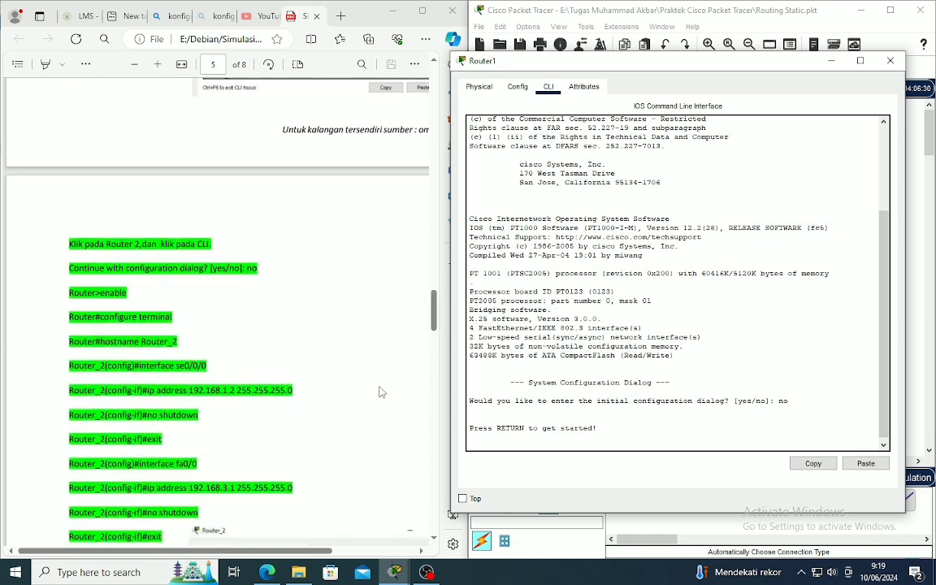
{"action": "scroll", "coordinate": [382, 392], "scroll_direction": "down", "scroll_amount": 3}
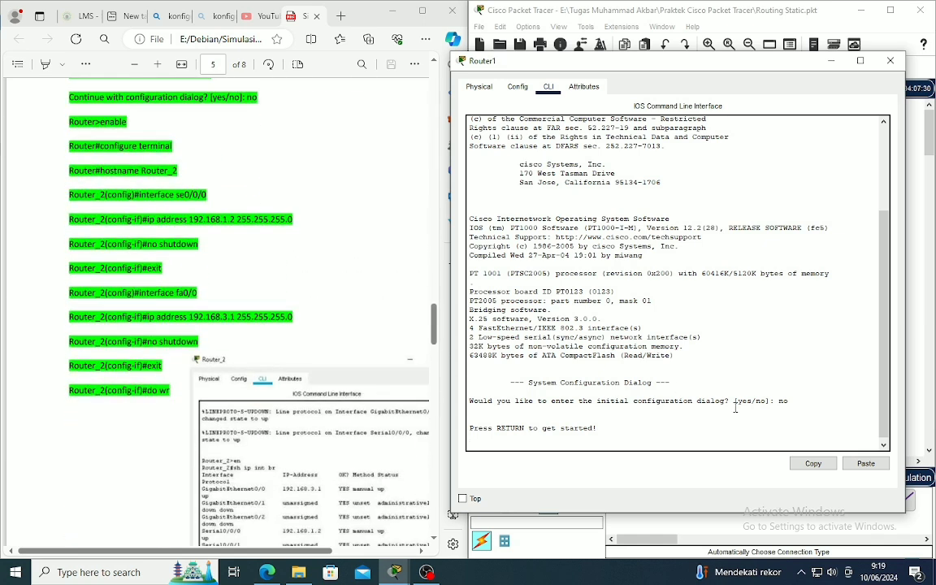
- Start Router1's command session and enter privileged mode with ena
{"action": "key", "text": "Return"}
{"action": "type", "text": "ena"}
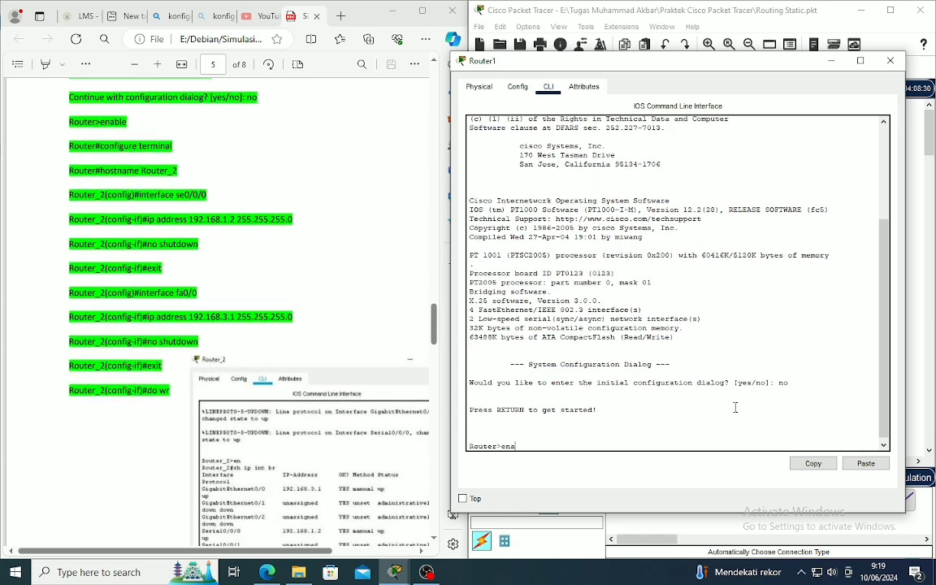
{"action": "key", "text": "Return"}
{"action": "type", "text": "\\"}
{"action": "key", "text": "BackSpace"}
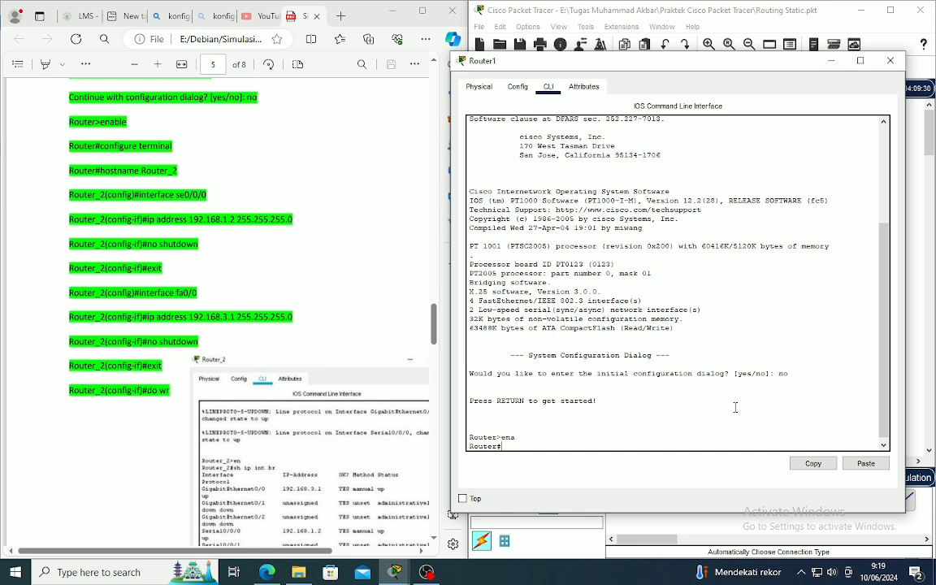
- Enter global configuration mode on Router1 with the configure terminal command
{"action": "type", "text": "conf"}
{"action": "key", "text": "Tab"}
{"action": "type", "text": "ter"}
{"action": "key", "text": "Tab"}
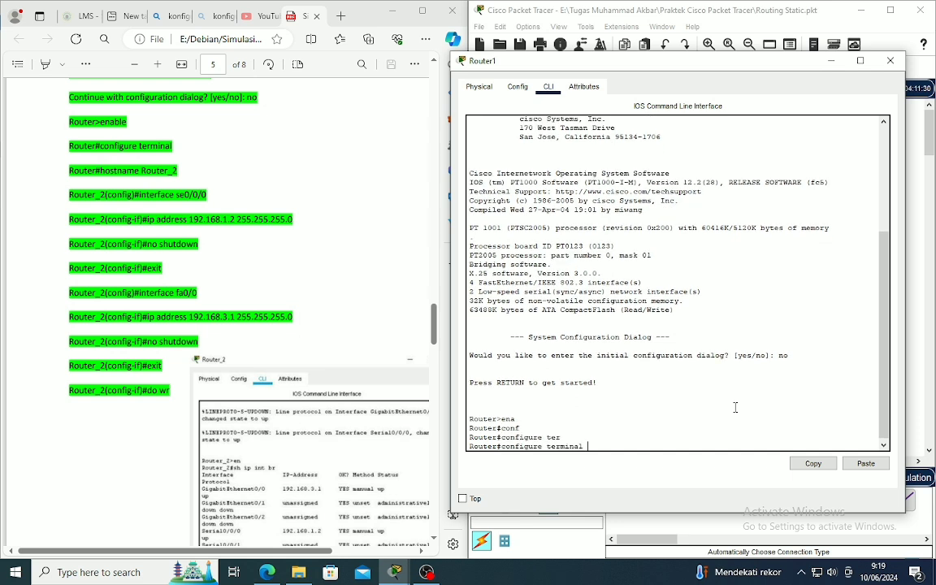
{"action": "key", "text": "Return"}
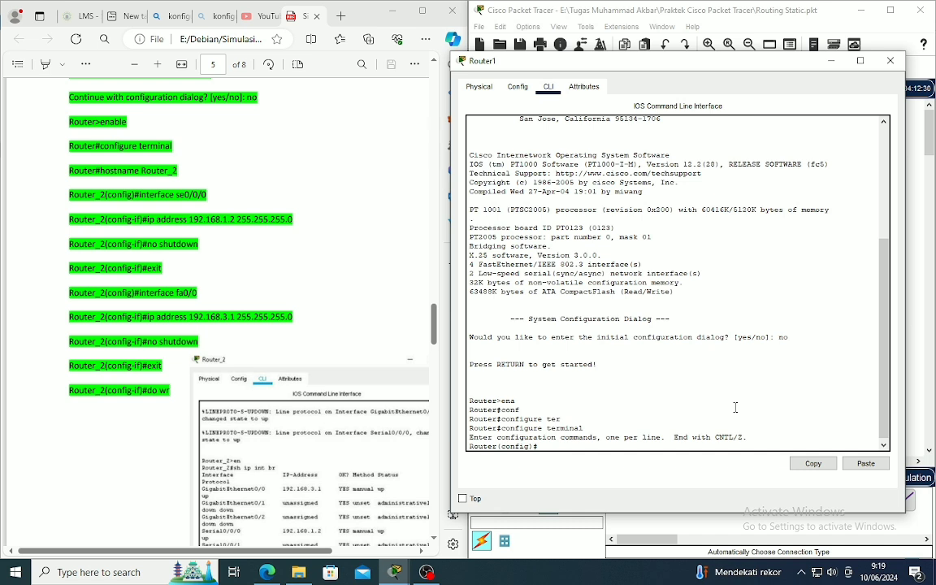
- Set the router's hostname to Router_2
{"action": "type", "text": "hos"}
{"action": "key", "text": "Tab"}
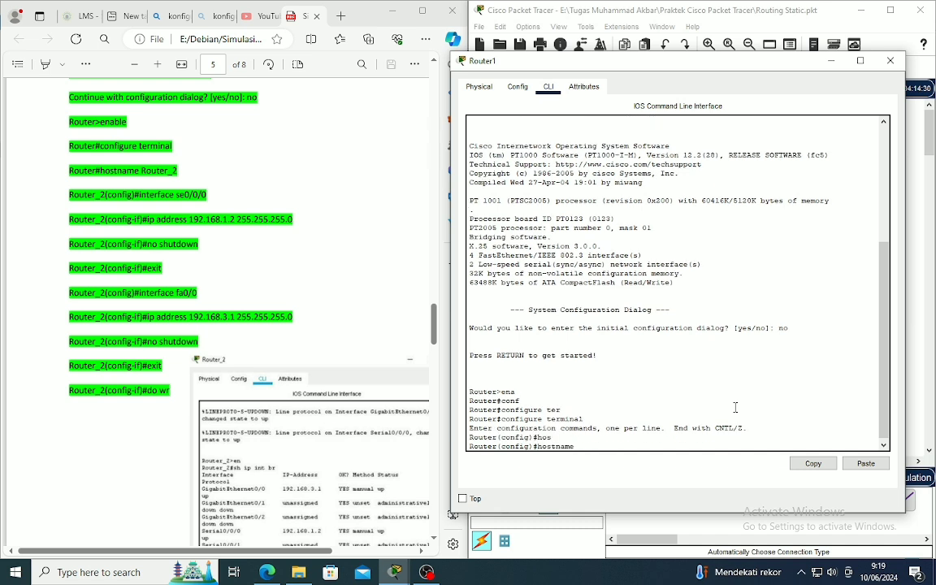
{"action": "type", "text": "Router"}
{"action": "type", "text": "-2"}
{"action": "key", "text": "BackSpace"}
{"action": "key", "text": "BackSpace"}
{"action": "type", "text": "_2"}
{"action": "key", "text": "Return"}
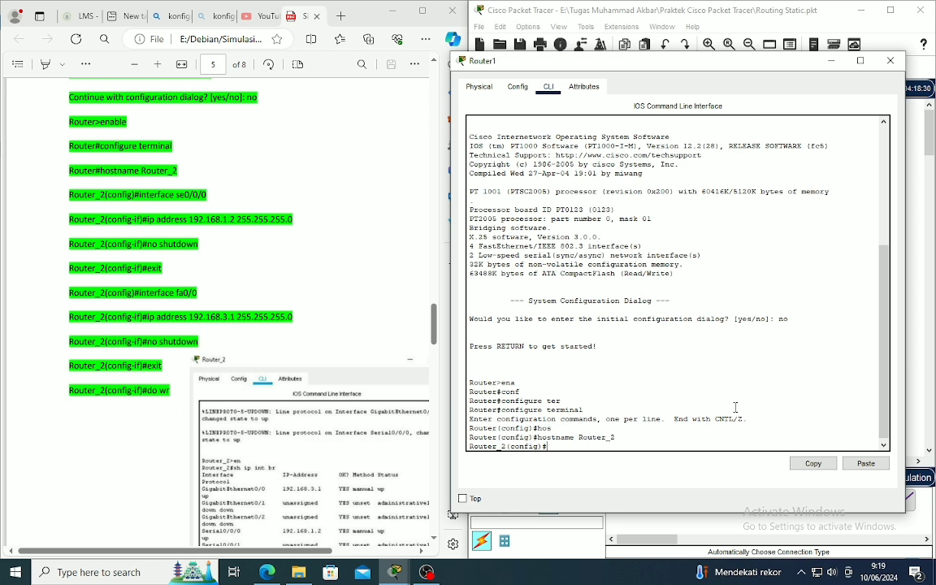
- Enter interface Se2/0 on Router_2 and assign it IP address 192.168.1.2 with mask 255.255.255.0
{"action": "type", "text": "inter"}
{"action": "key", "text": "Tab"}
{"action": "type", "text": "S"}
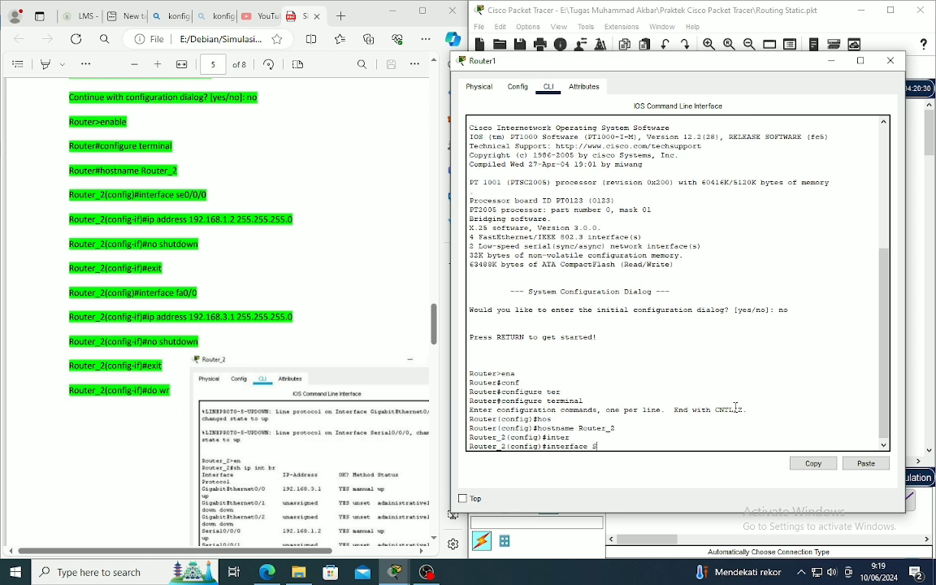
{"action": "type", "text": "e2/0"}
{"action": "key", "text": "Return"}
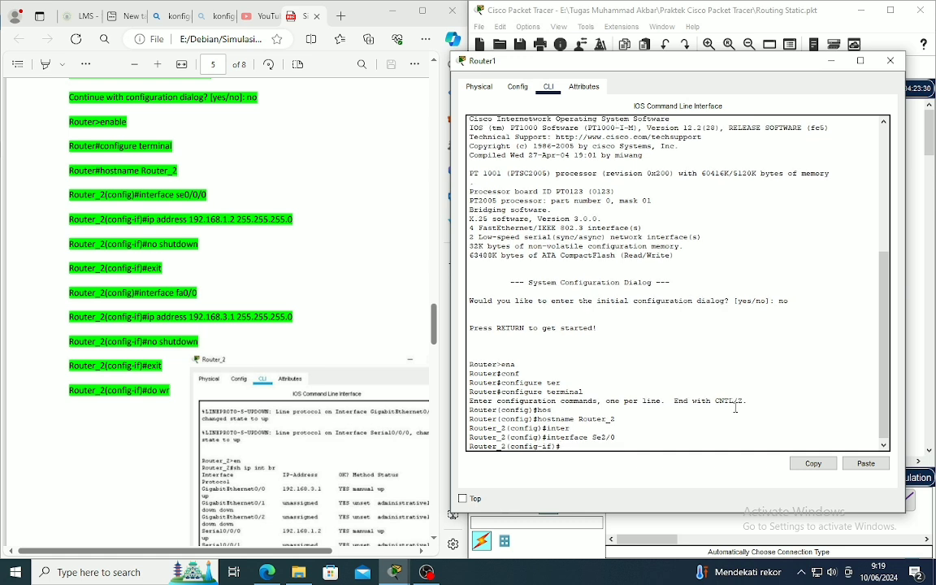
{"action": "type", "text": "ip add"}
{"action": "key", "text": "Tab"}
{"action": "type", "text": "19"}
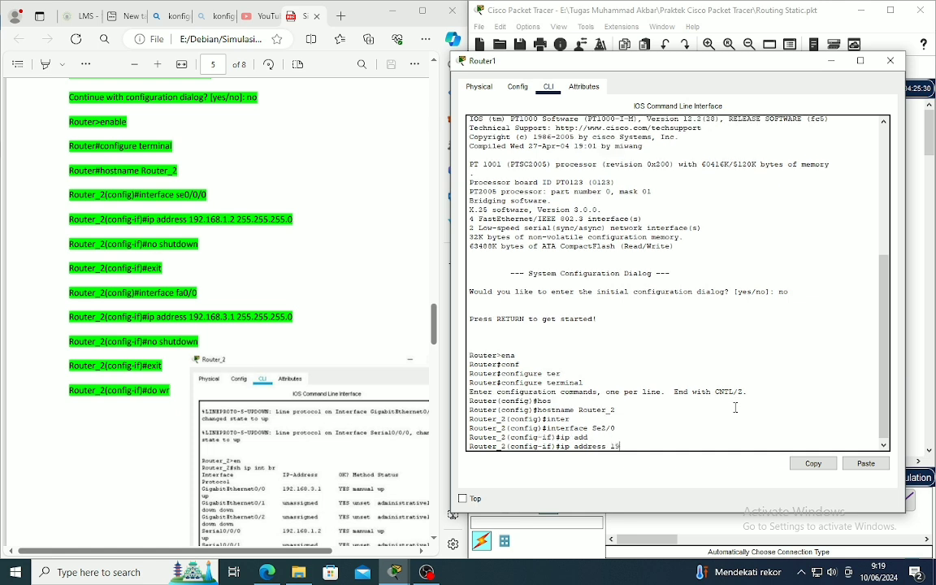
{"action": "type", "text": "2.168.1.1"}
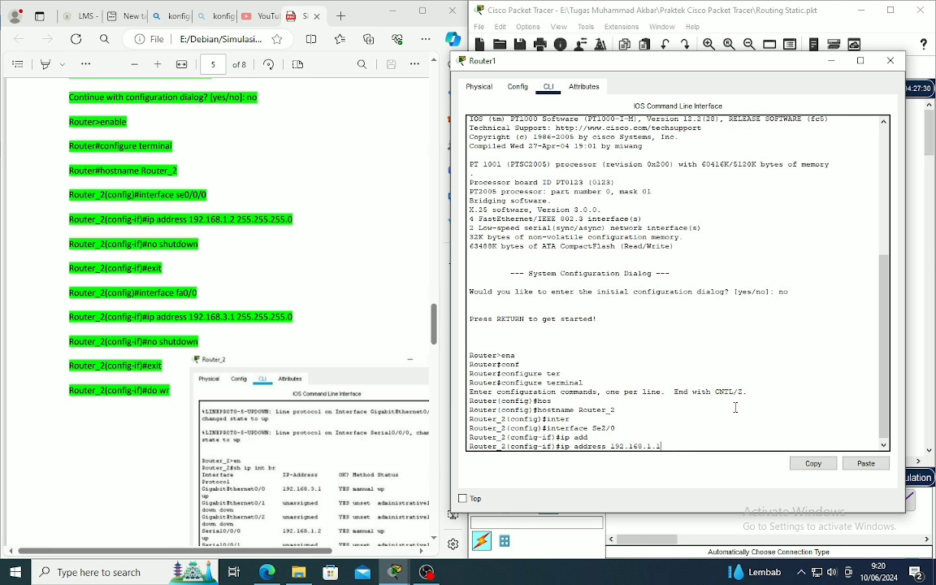
{"action": "key", "text": "BackSpace"}
{"action": "type", "text": "2 255.255.255.0"}
{"action": "key", "text": "Return"}
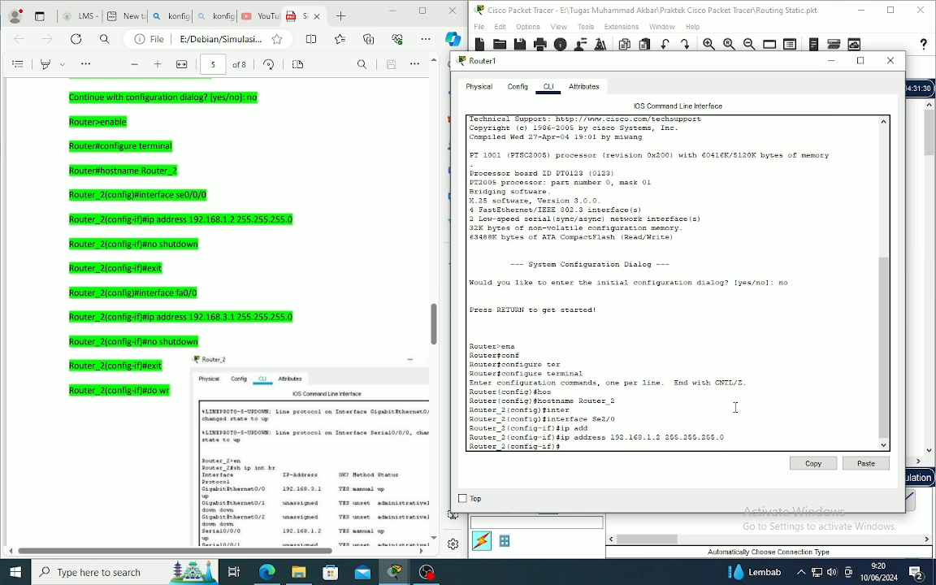
- Enable Router_2's serial interface Se2/0 with no shutdown and exit interface mode
{"action": "type", "text": "no sh"}
{"action": "key", "text": "Tab"}
{"action": "key", "text": "Return"}
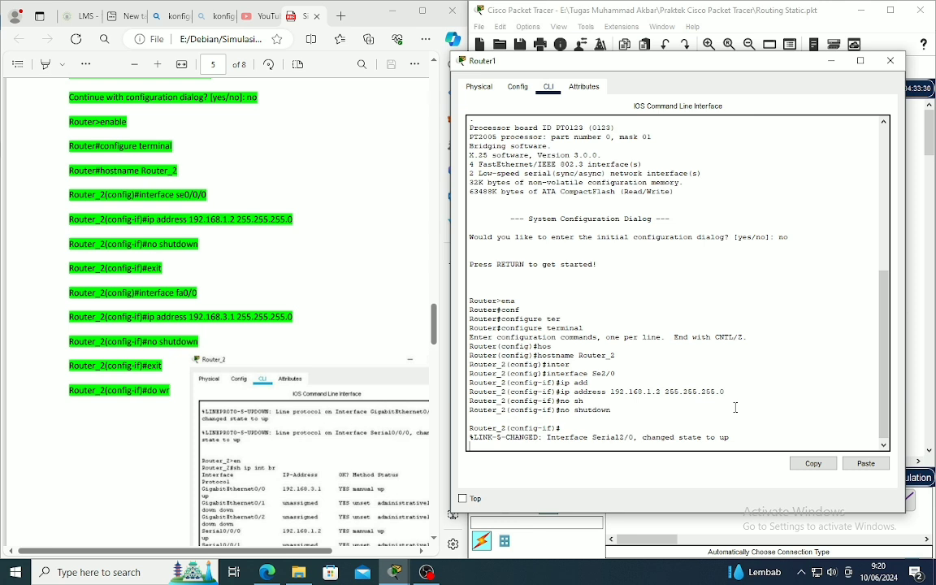
{"action": "key", "text": "Return"}
{"action": "type", "text": "exit"}
{"action": "key", "text": "Return"}
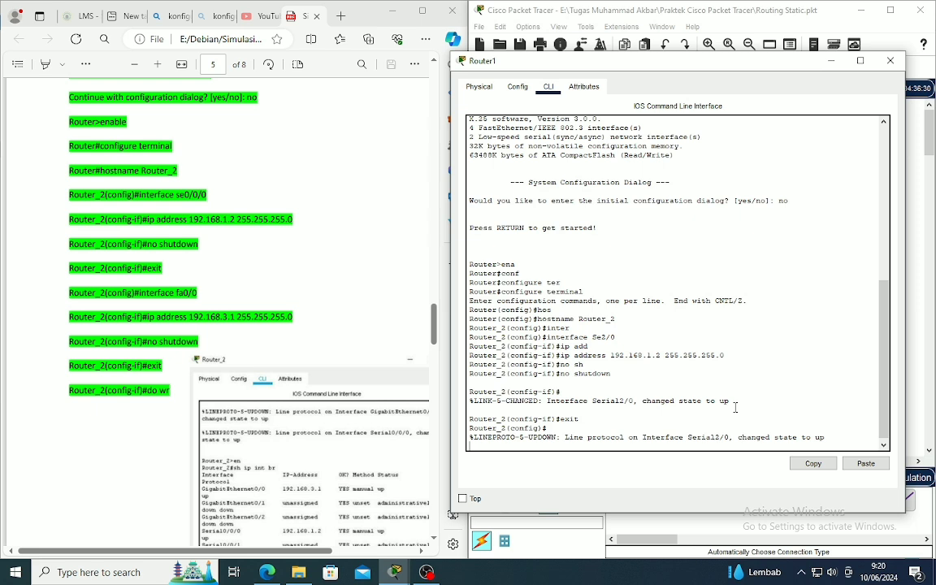
{"action": "key", "text": "Return"}
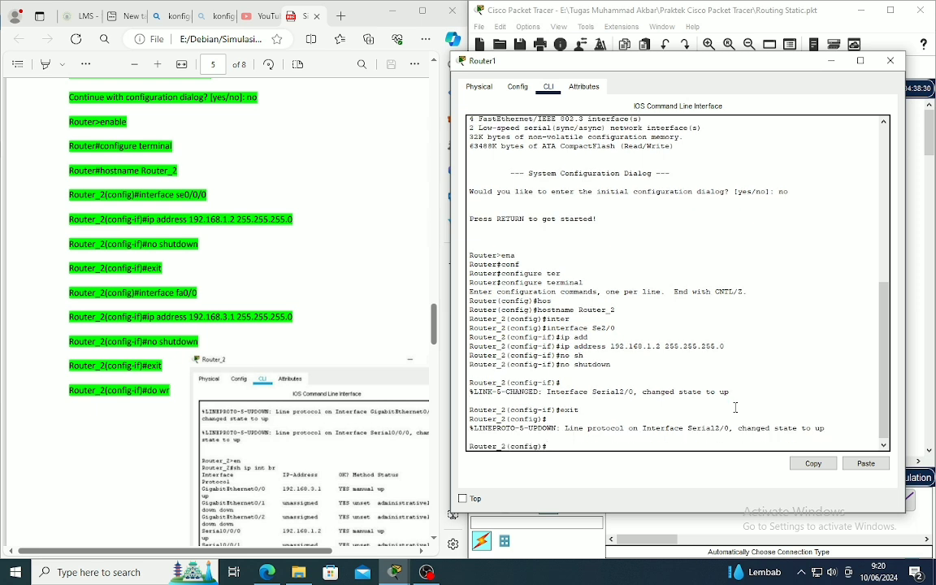
- Enter interface fa0/0 on Router_2 and assign it IP address 192.168.3.1 with mask 255.255.255.0
{"action": "type", "text": "inter"}
{"action": "key", "text": "Tab"}
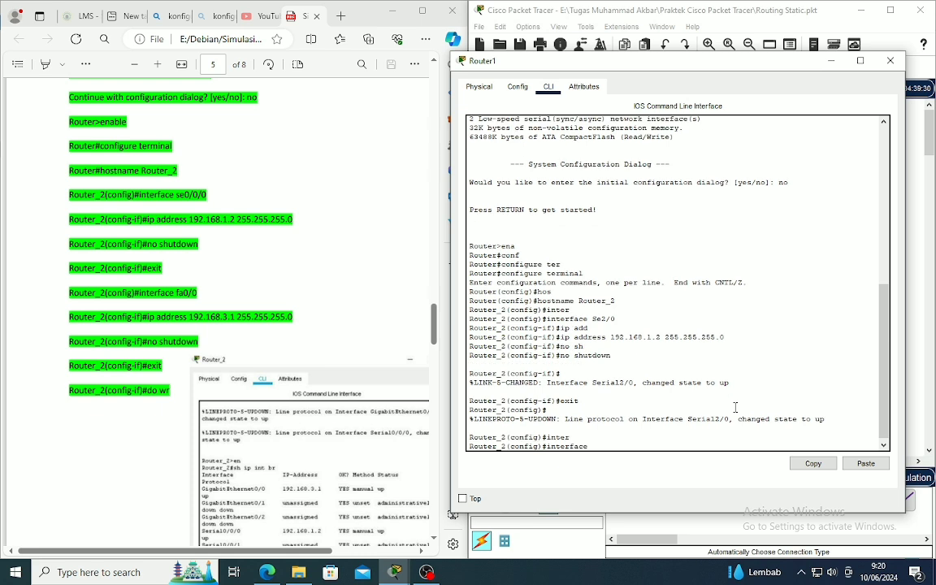
{"action": "type", "text": "fa0/0"}
{"action": "key", "text": "Return"}
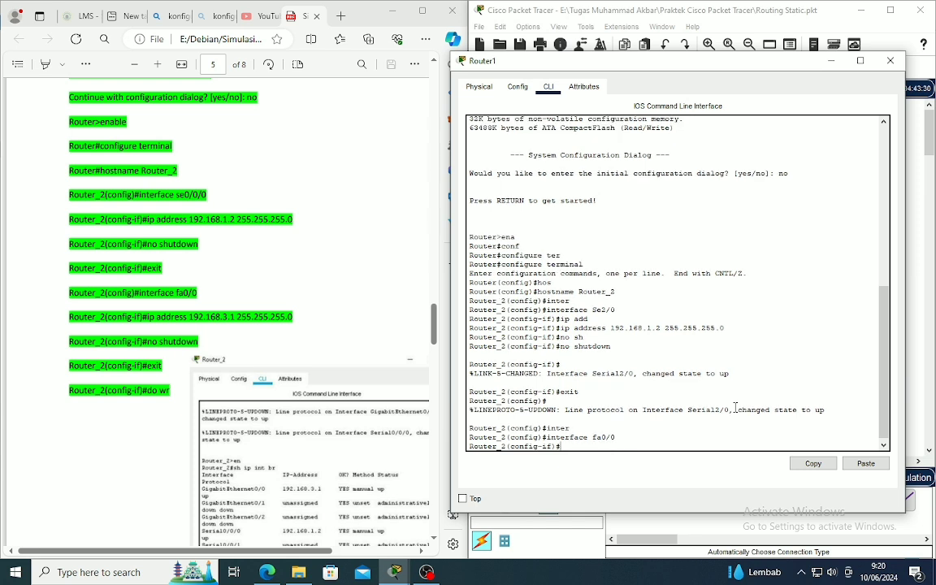
{"action": "type", "text": "ip add"}
{"action": "key", "text": "Tab"}
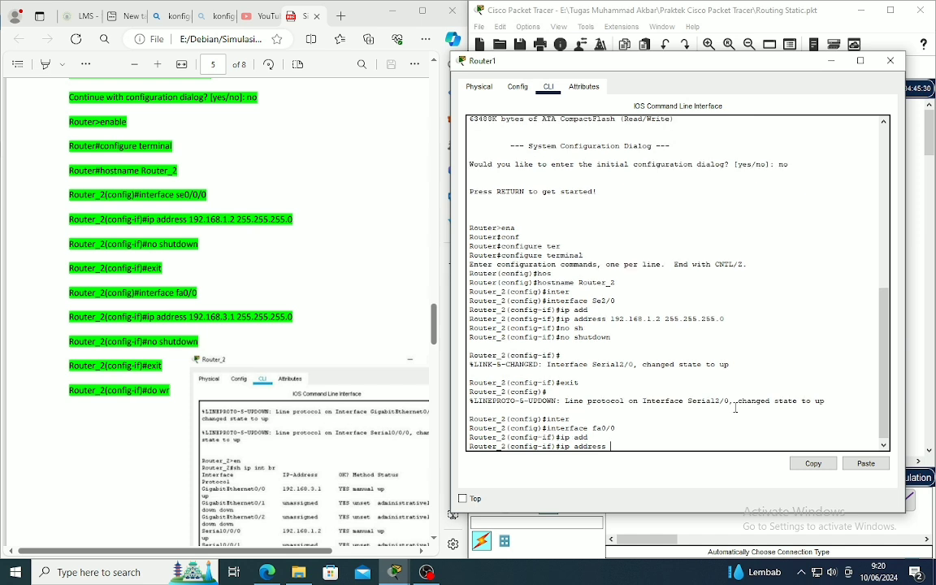
{"action": "type", "text": "192.168."}
{"action": "type", "text": "3.1 255.255.255.0"}
{"action": "key", "text": "Return"}
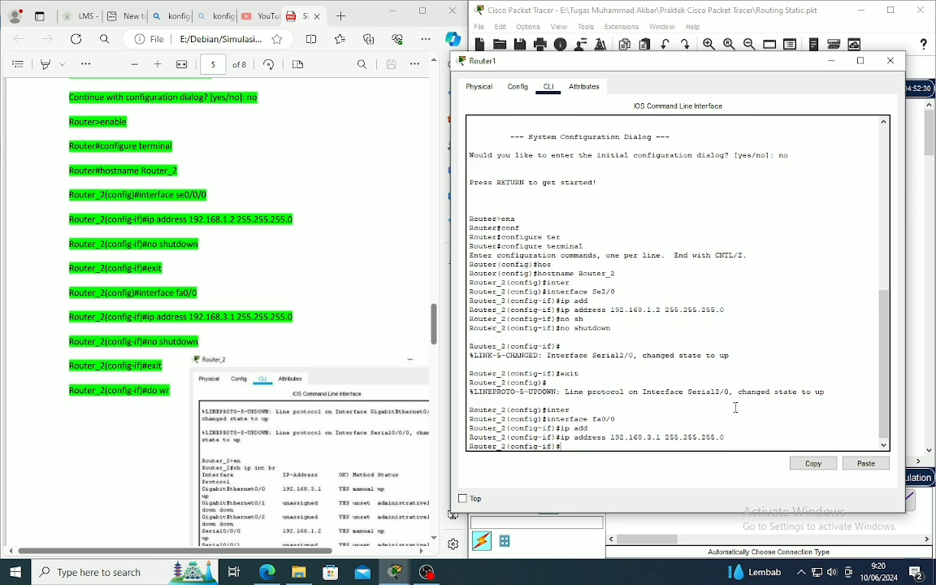
- Enable Router_2's fa0/0 interface with no shutdown and exit interface mode
{"action": "type", "text": "no shu"}
{"action": "key", "text": "Return"}
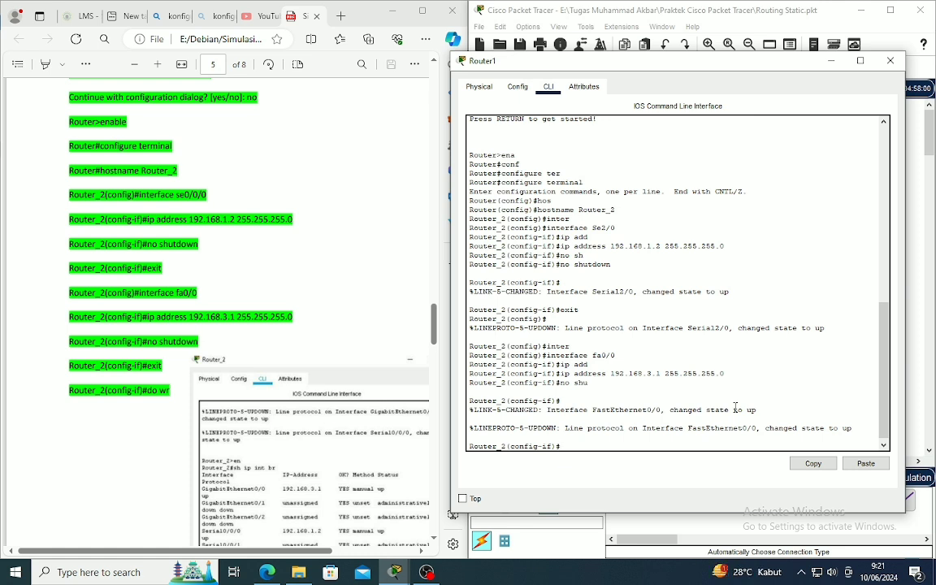
{"action": "type", "text": "xit"}
{"action": "key", "text": "Return"}
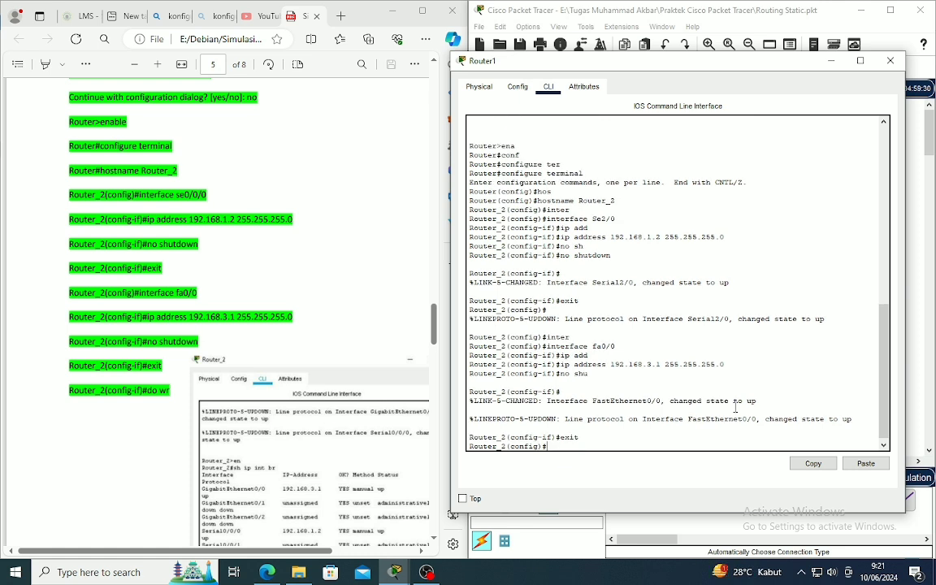
- Save Router_2's configuration with do wr and close its window
{"action": "type", "text": "do wr"}
{"action": "key", "text": "Return"}
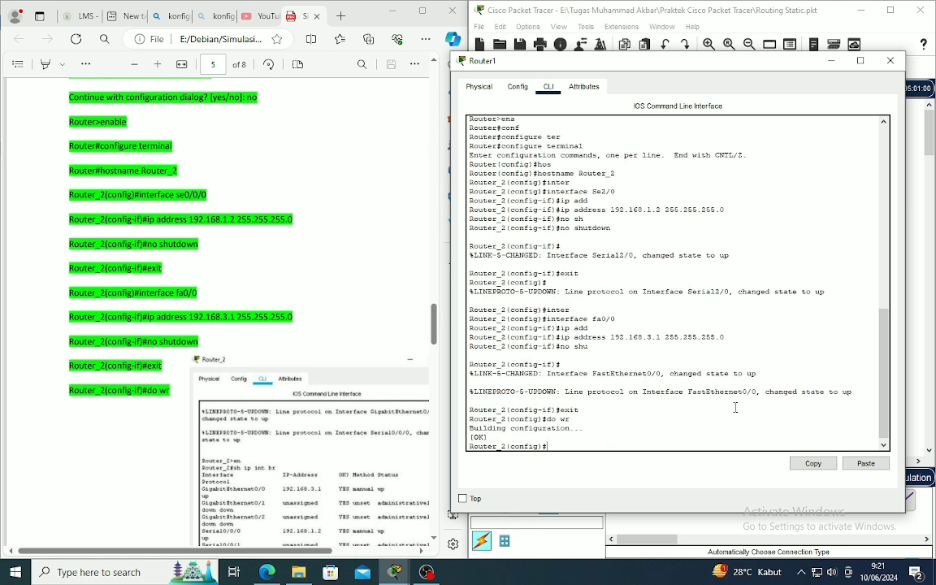
{"action": "left_click", "coordinate": [890, 64]}
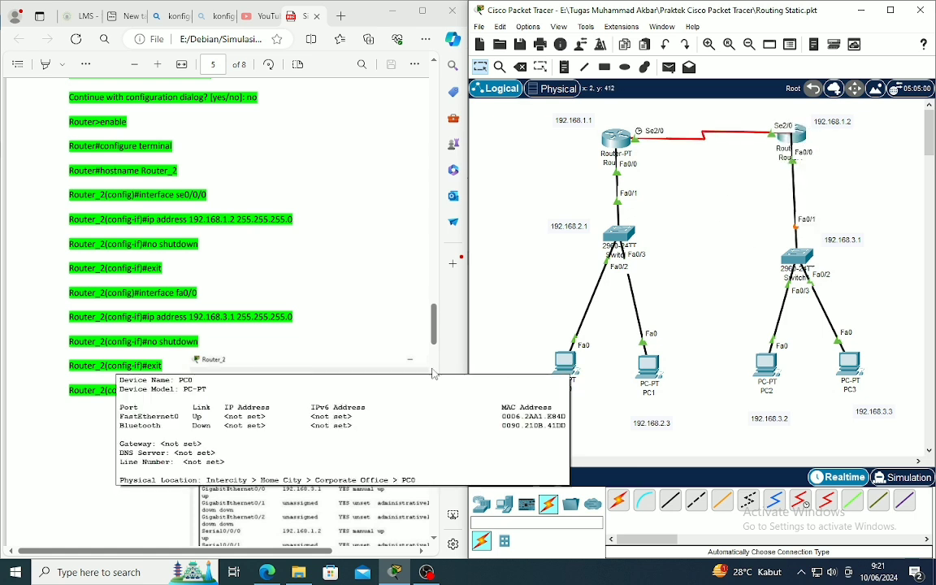
- Bring up the PDF's PC addressing list and open PC0's IP configuration beside it
{"action": "scroll", "coordinate": [323, 303], "scroll_direction": "down", "scroll_amount": 3}
{"action": "scroll", "coordinate": [322, 303], "scroll_direction": "down", "scroll_amount": 10}
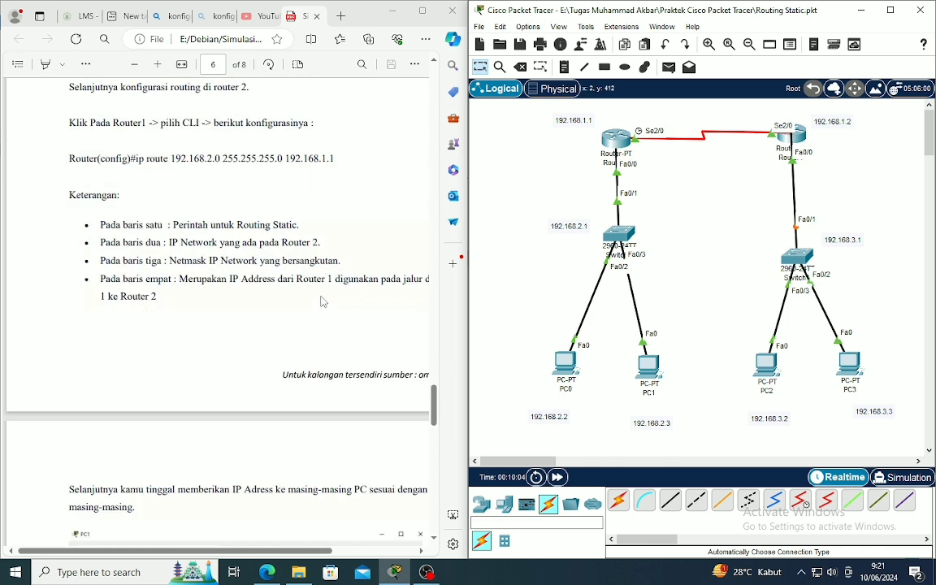
{"action": "scroll", "coordinate": [322, 302], "scroll_direction": "down", "scroll_amount": 13}
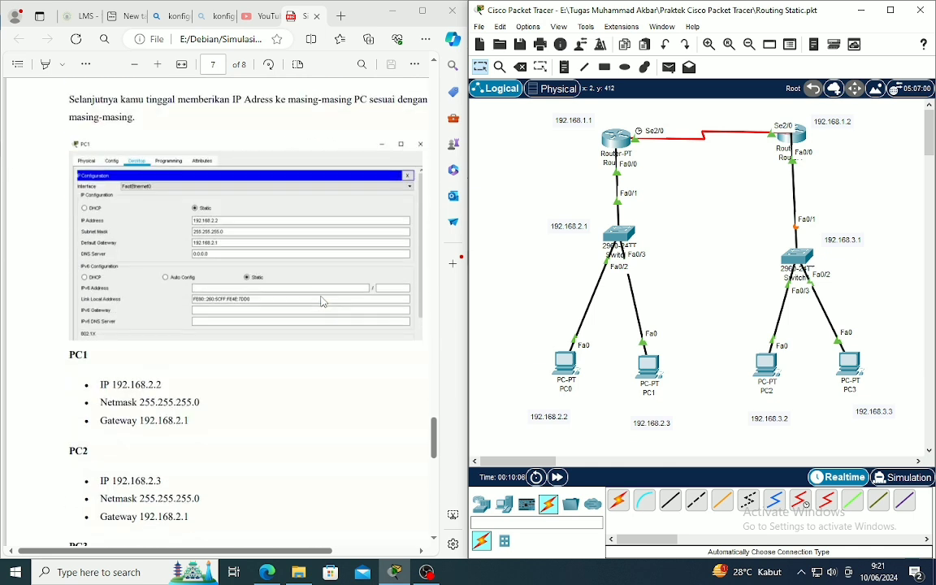
{"action": "left_click", "coordinate": [566, 367]}
{"action": "left_click", "coordinate": [386, 117]}
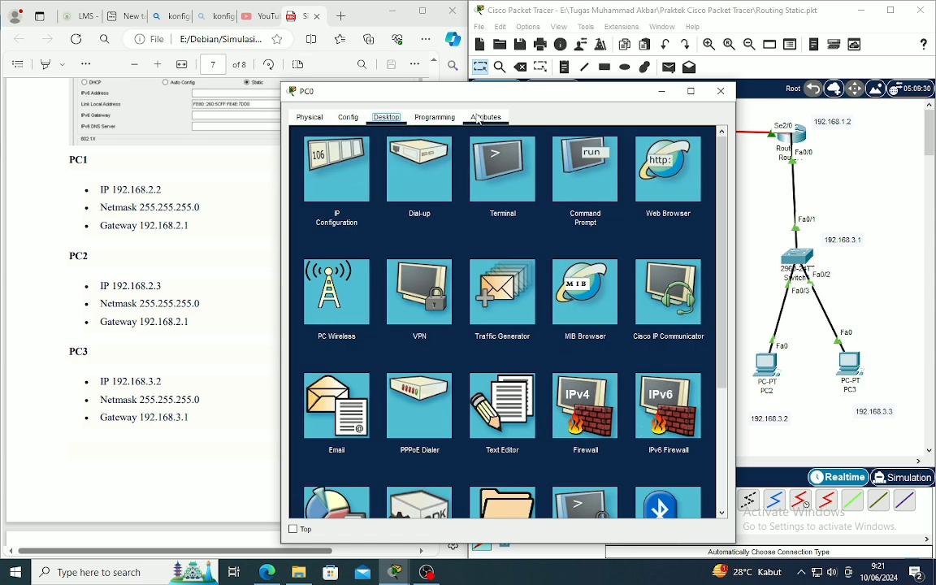
{"action": "left_click", "coordinate": [352, 179]}
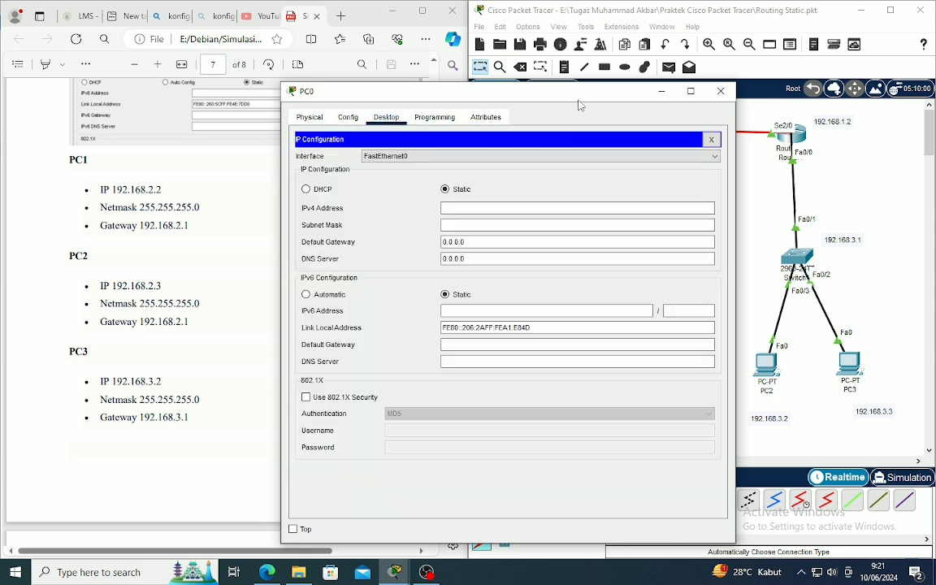
{"action": "left_click_drag", "start_coordinate": [523, 91], "coordinate": [664, 77]}
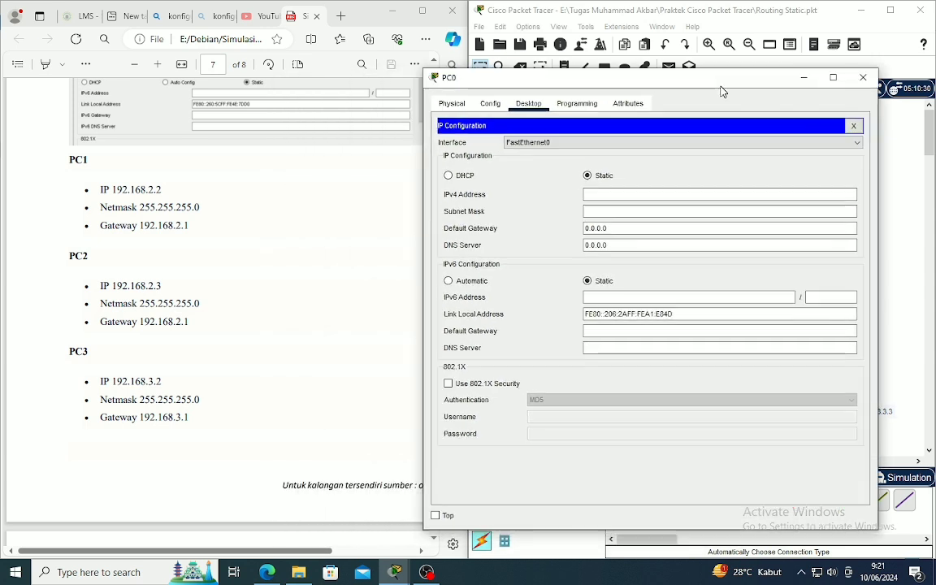
- Set PC0's IPv4 address to 192.168.2.2, mask 255.255.255.0 and default gateway 192.168.2.1, and close its window
{"action": "left_click", "coordinate": [609, 193]}
{"action": "type", "text": "1"}
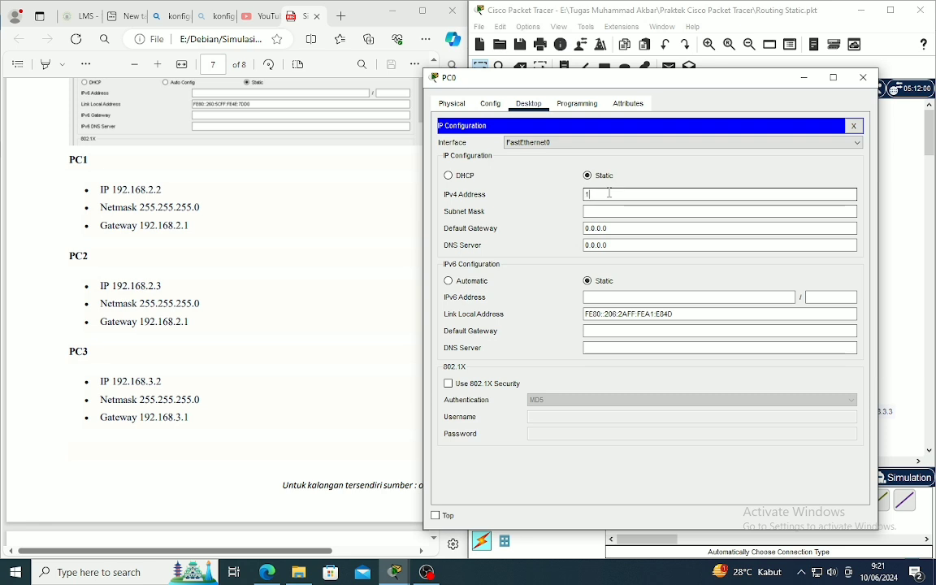
{"action": "type", "text": "92.168.2.2"}
{"action": "left_click", "coordinate": [697, 211]}
{"action": "triple_click", "coordinate": [642, 230]}
{"action": "key", "text": "BackSpace"}
{"action": "type", "text": "192.16"}
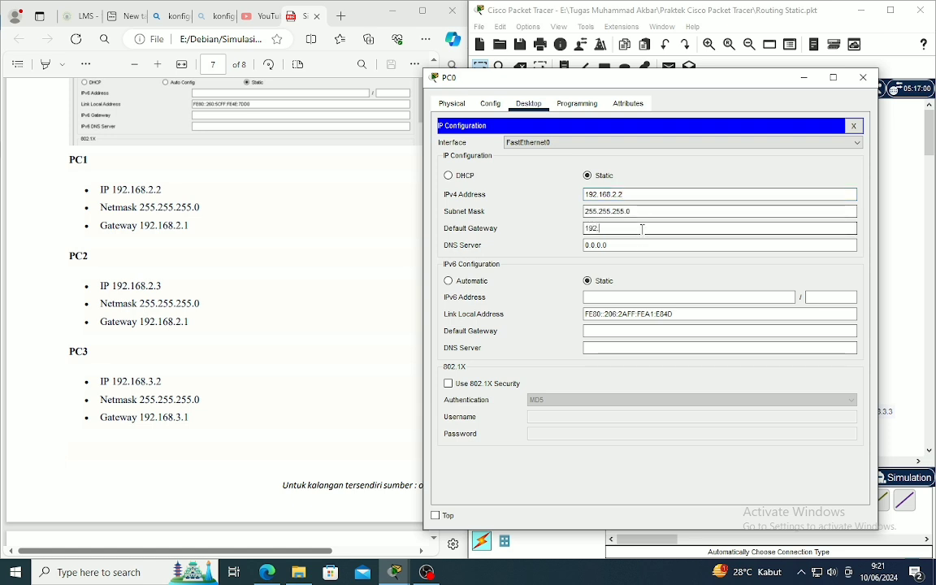
{"action": "type", "text": "8.2.1"}
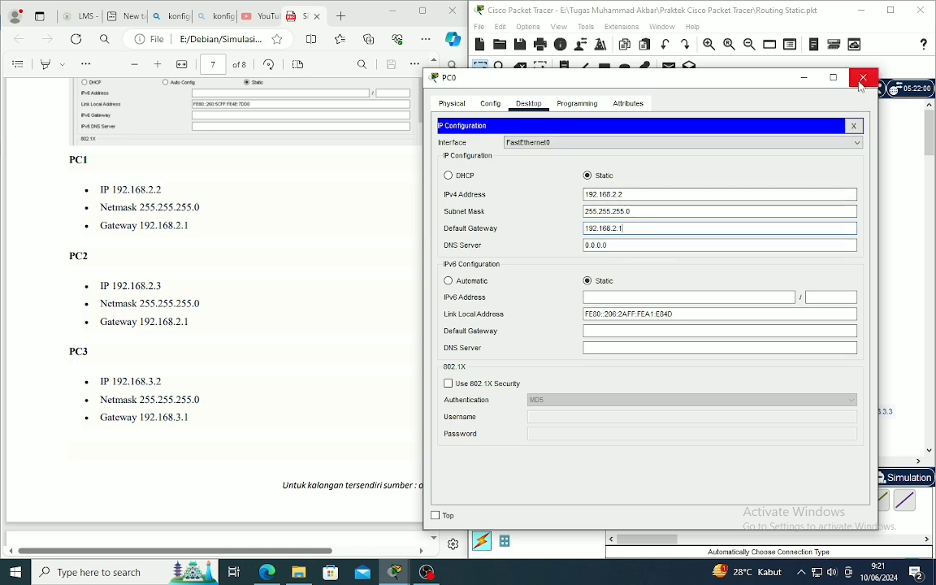
{"action": "left_click", "coordinate": [862, 78]}
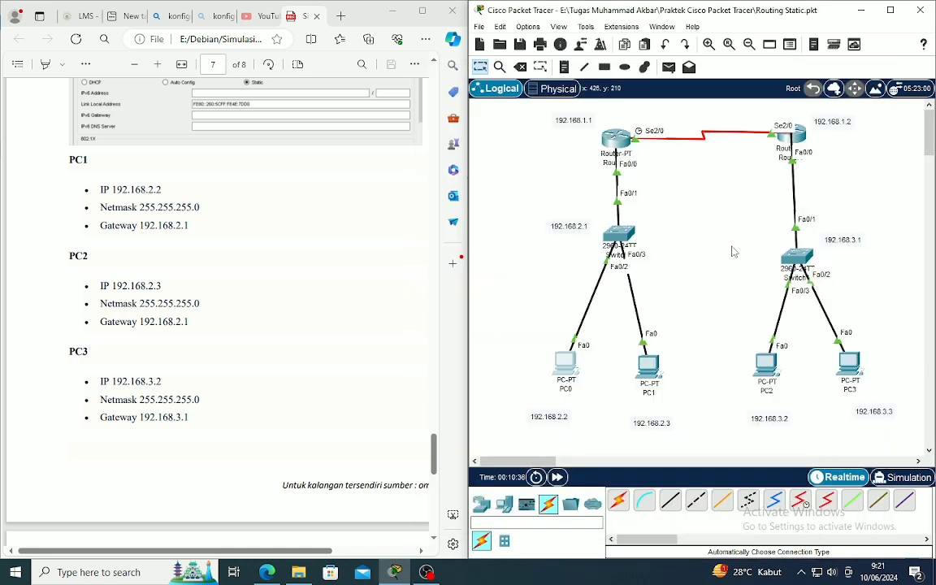
- Give PC1 the IPv4 address 192.168.2.3, mask 255.255.255.0 and default gateway 192.168.2.1, and close its window
{"action": "left_click", "coordinate": [651, 366]}
{"action": "left_click", "coordinate": [386, 118]}
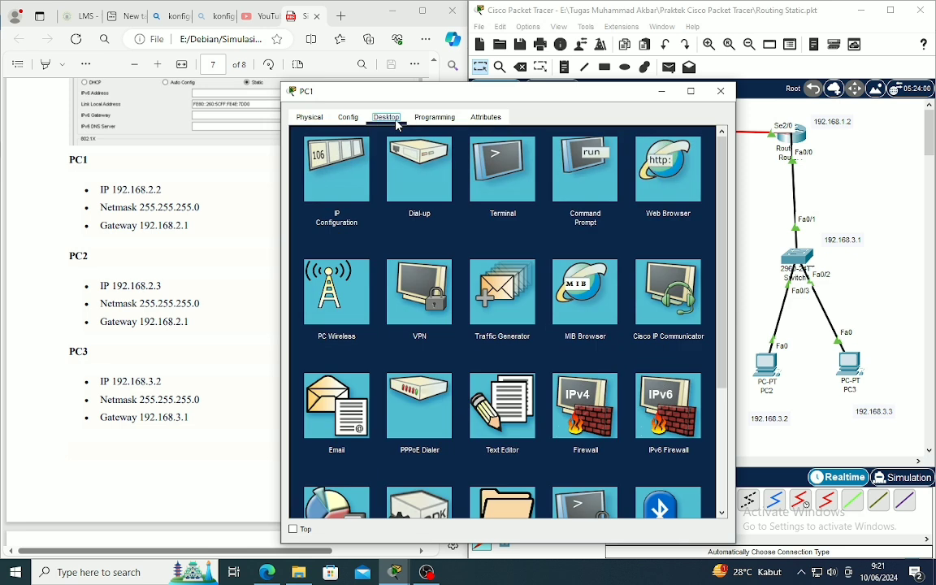
{"action": "left_click", "coordinate": [313, 160]}
{"action": "left_click", "coordinate": [511, 209]}
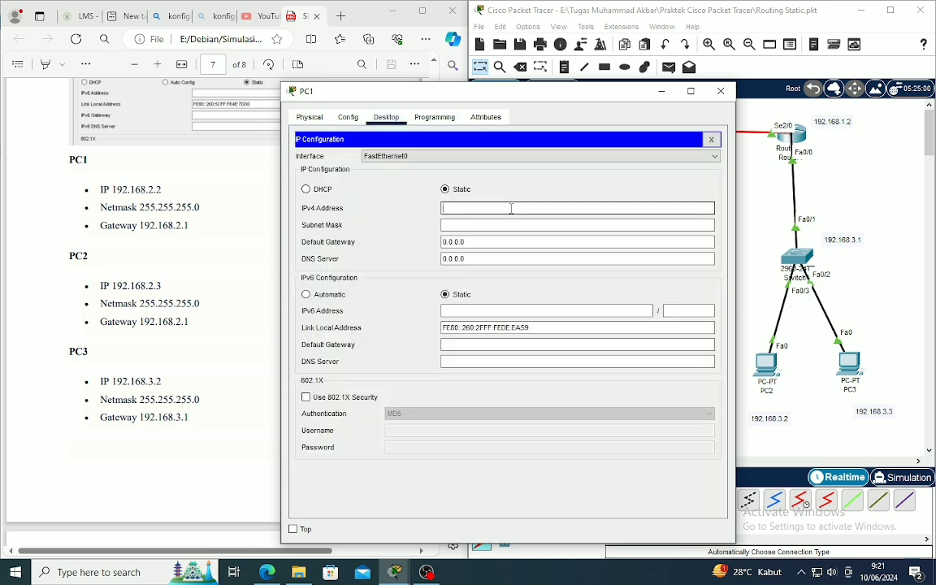
{"action": "type", "text": "192.168.2.3"}
{"action": "left_click", "coordinate": [508, 224]}
{"action": "left_click", "coordinate": [492, 242]}
{"action": "left_click_drag", "start_coordinate": [492, 242], "coordinate": [378, 221]}
{"action": "key", "text": "BackSpace"}
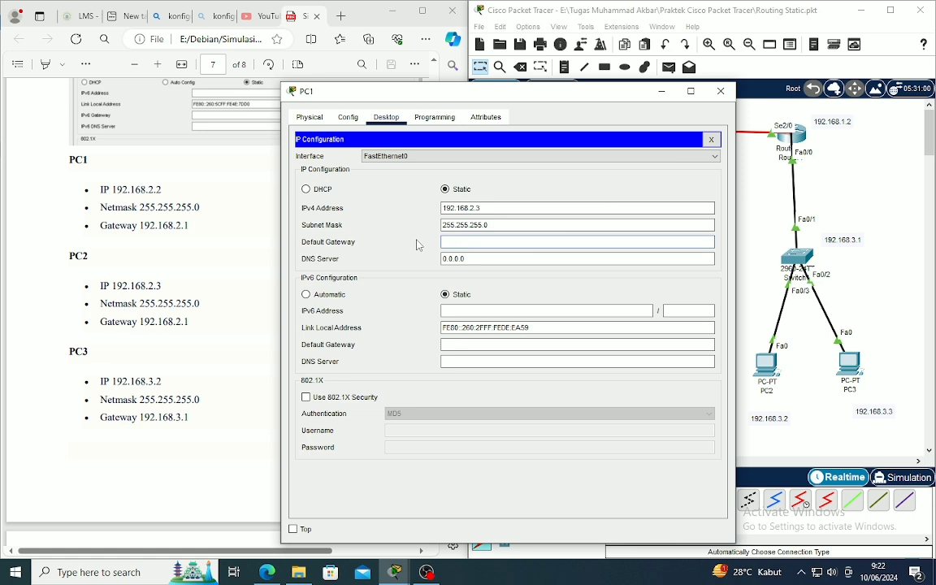
{"action": "type", "text": "192.168.2.1"}
{"action": "left_click", "coordinate": [720, 91]}
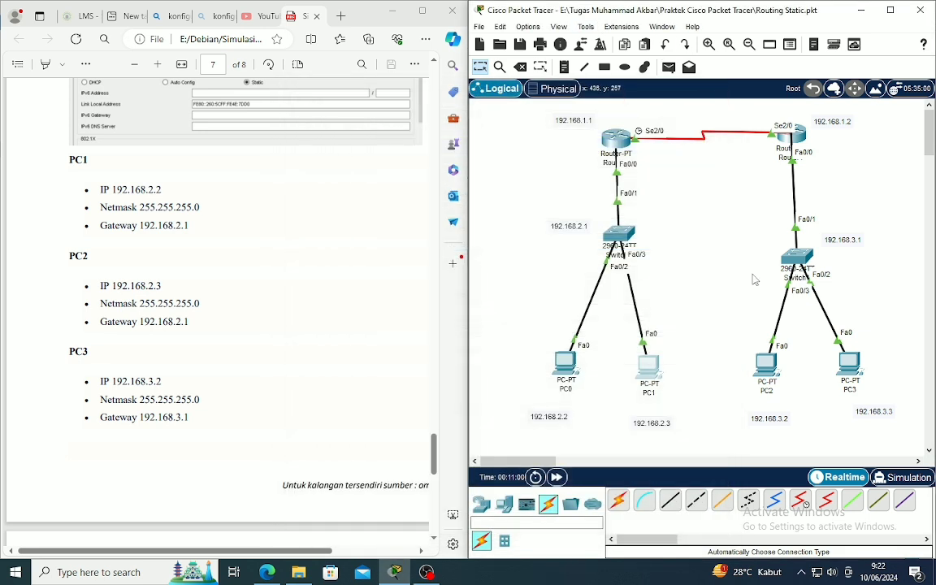
- Give PC2 the IPv4 address 192.168.3.2, mask 255.255.255.0 and default gateway 192.168.3.1, and dismiss its window
{"action": "left_click", "coordinate": [771, 379]}
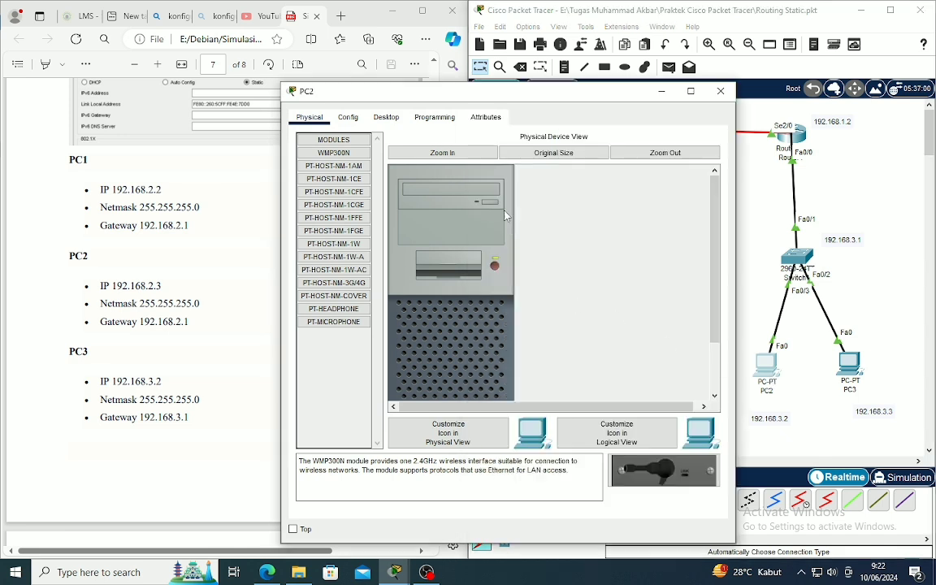
{"action": "left_click", "coordinate": [386, 117]}
{"action": "left_click", "coordinate": [337, 167]}
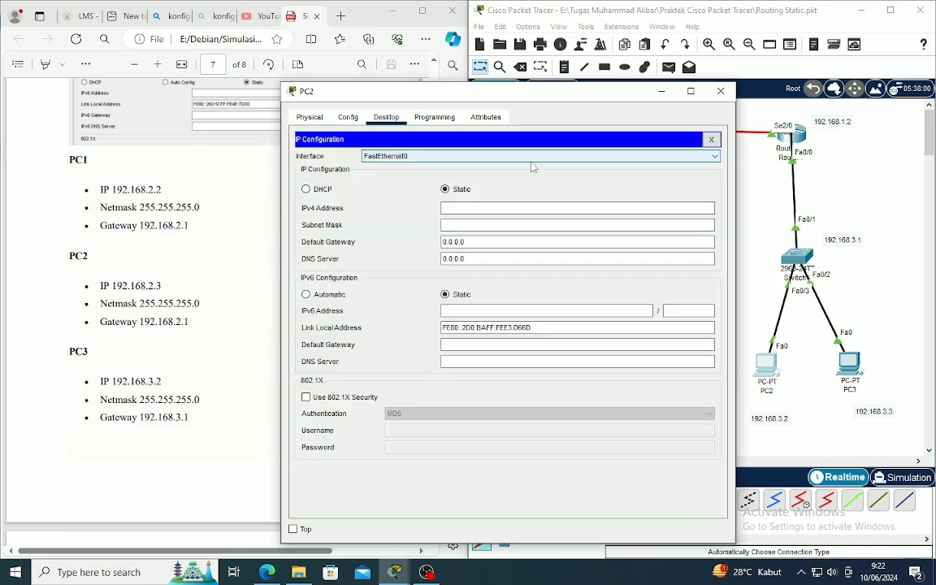
{"action": "left_click", "coordinate": [534, 208]}
{"action": "type", "text": "192.168"}
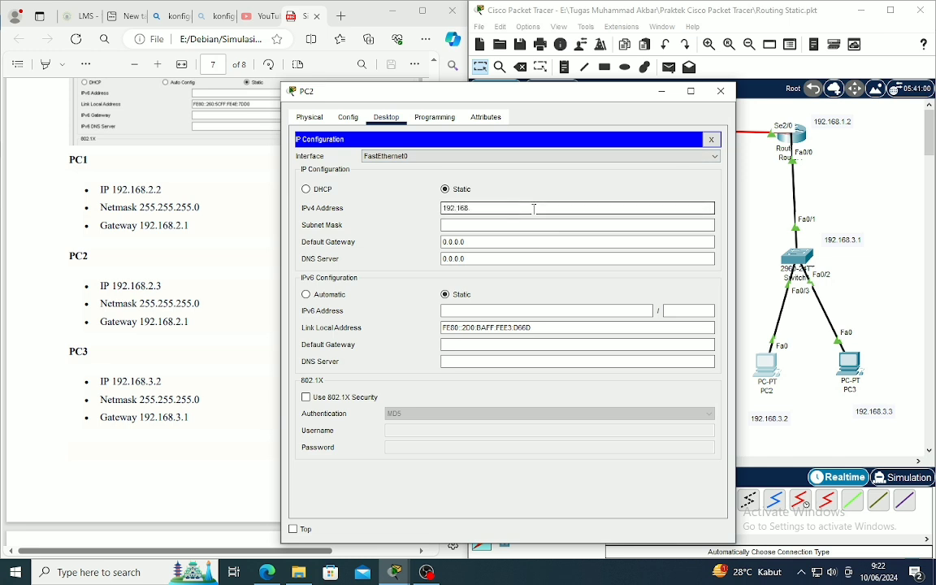
{"action": "type", "text": ".3.2"}
{"action": "left_click", "coordinate": [531, 225]}
{"action": "key", "text": "Tab"}
{"action": "type", "text": "1"}
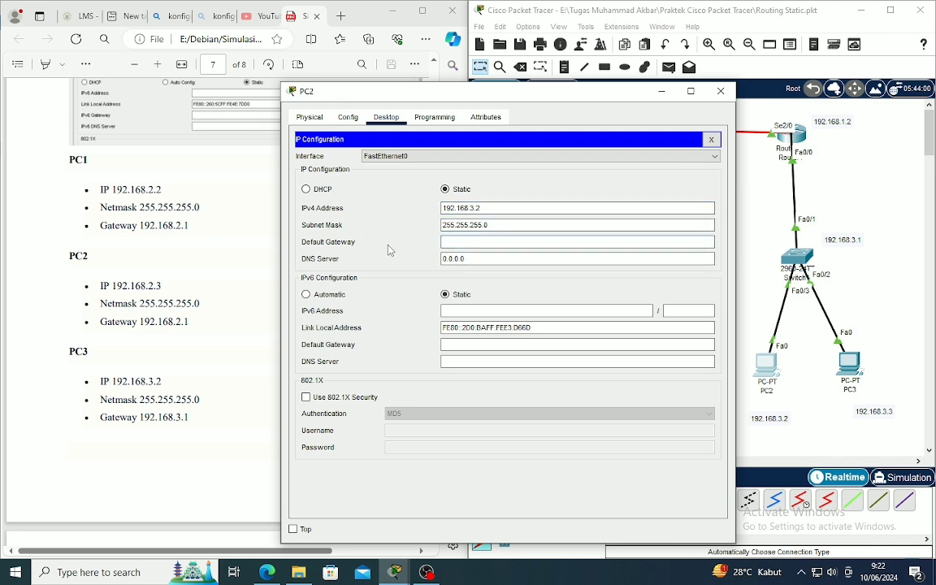
{"action": "type", "text": "92.168.3.1"}
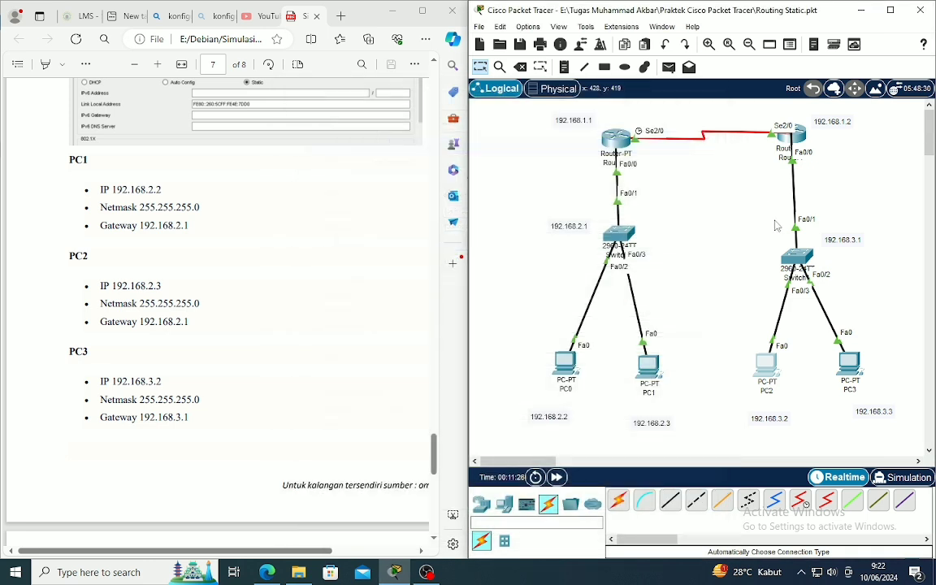
{"action": "left_click", "coordinate": [662, 91]}
- Set PC3's IPv4 address to 192.168.3.3, mask 255.255.255.0 and default gateway 192.168.3.1, and close its window
{"action": "left_click", "coordinate": [850, 363]}
{"action": "left_click", "coordinate": [518, 240]}
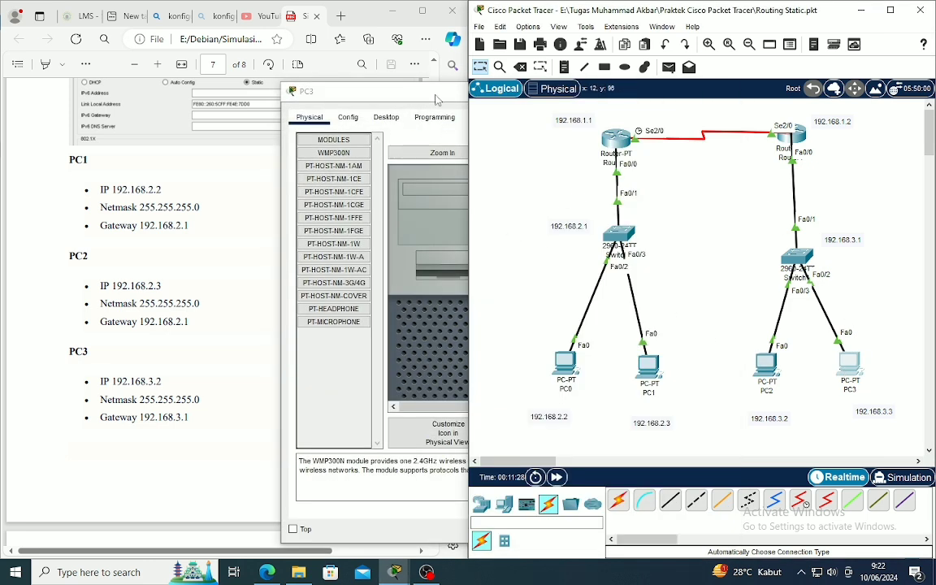
{"action": "left_click", "coordinate": [436, 96]}
{"action": "left_click", "coordinate": [387, 117]}
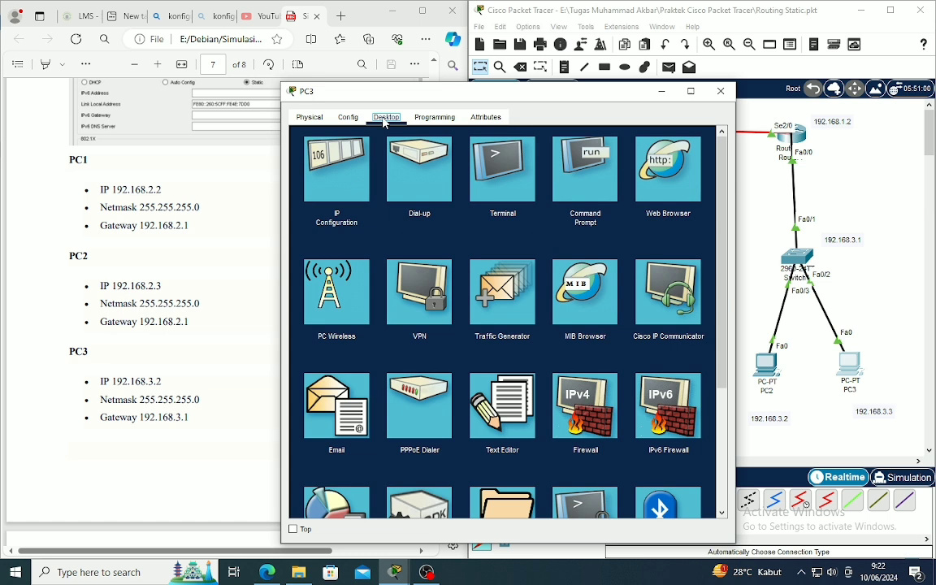
{"action": "left_click", "coordinate": [322, 165]}
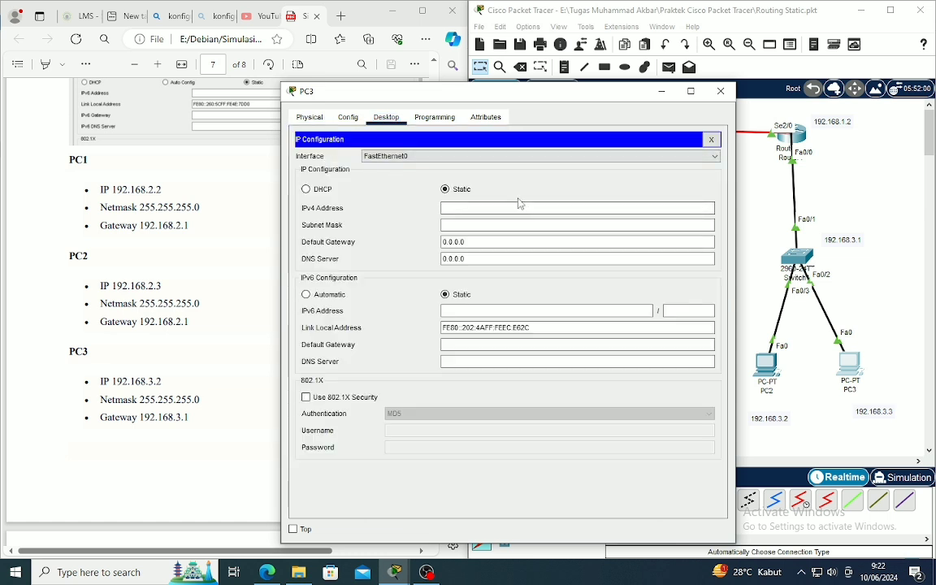
{"action": "scroll", "coordinate": [209, 267], "scroll_direction": "down", "scroll_amount": 5}
{"action": "left_click", "coordinate": [455, 210]}
{"action": "type", "text": "192.168.3.3"}
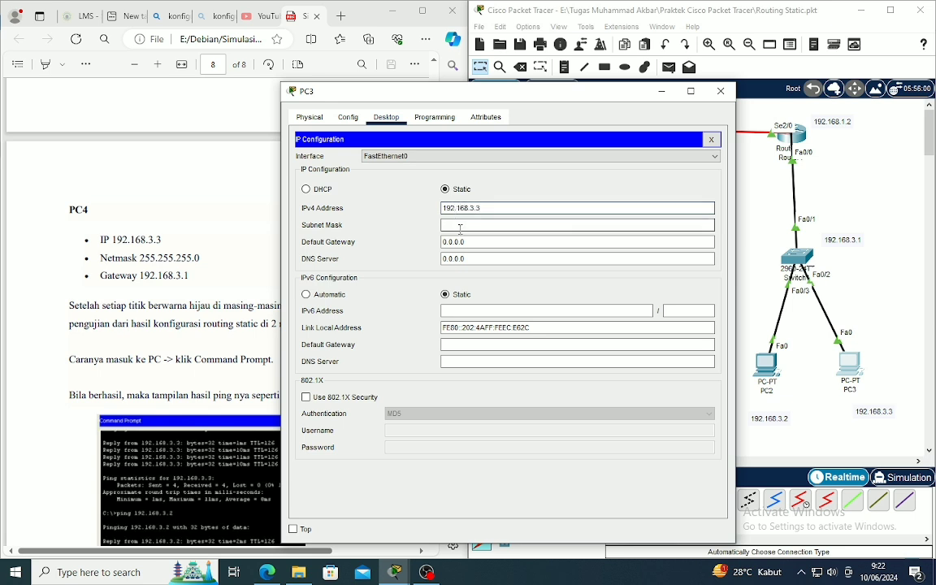
{"action": "left_click", "coordinate": [460, 228]}
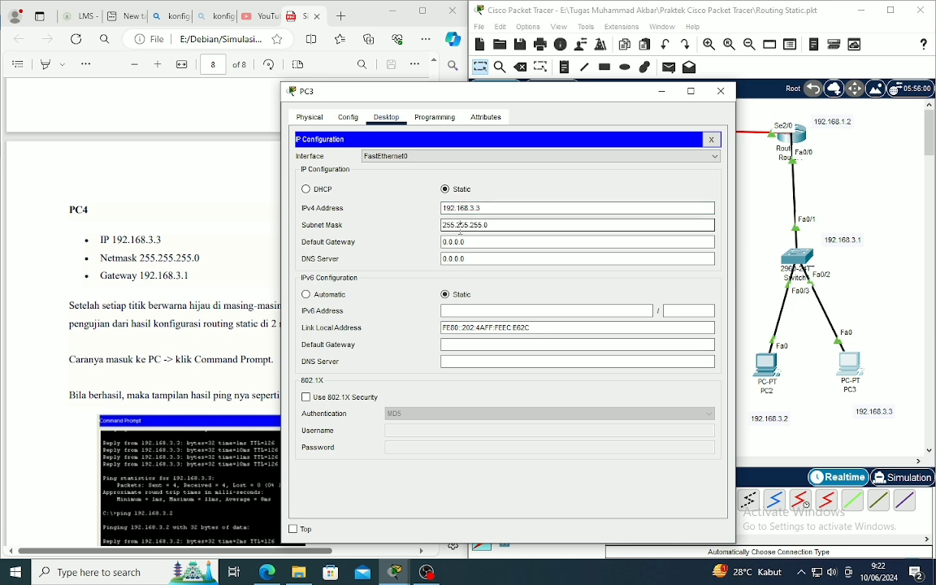
{"action": "key", "text": "Tab"}
{"action": "key", "text": "BackSpace"}
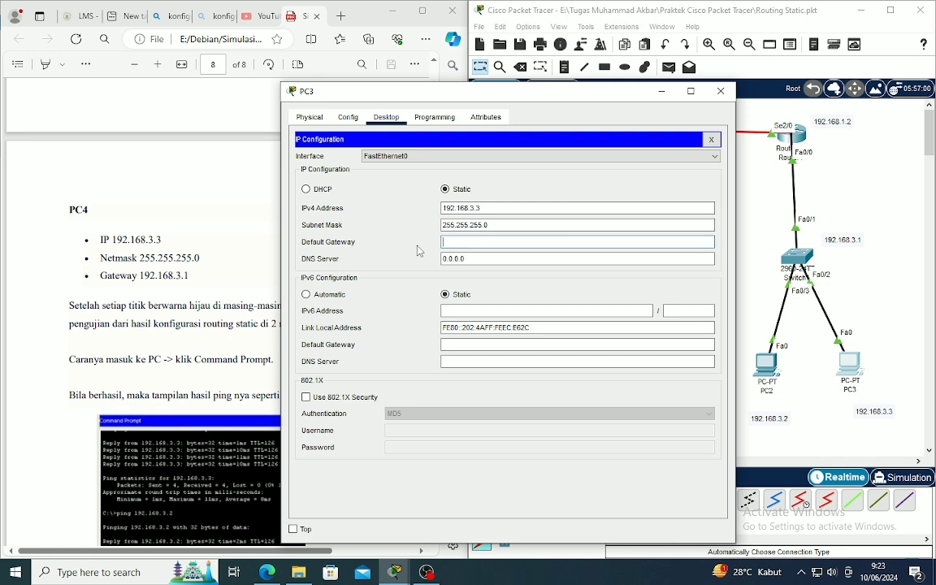
{"action": "type", "text": "192.168.3.1"}
{"action": "left_click", "coordinate": [720, 91]}
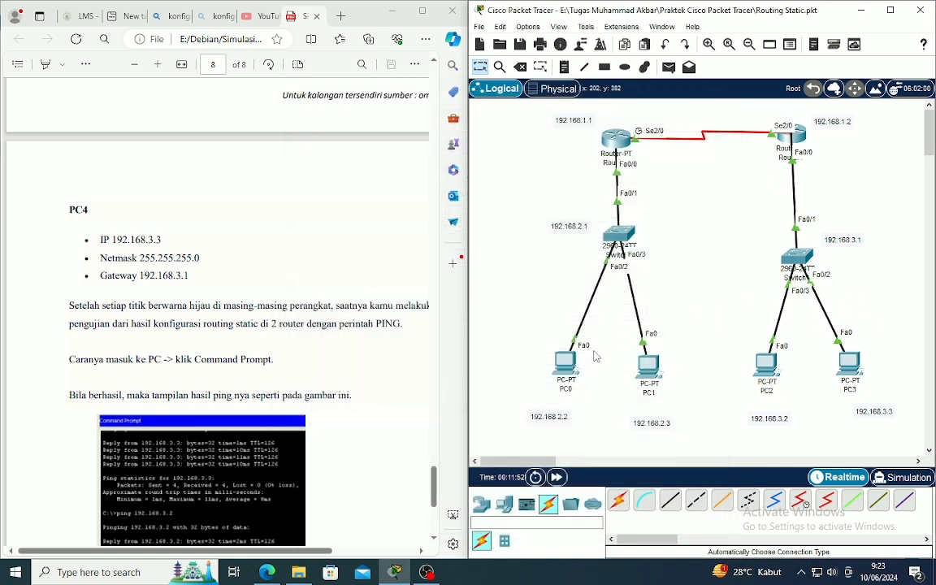
- Open PC0's Command Prompt, place its window beside the topology, and ping PC1 at 192.168.2.3
{"action": "left_click", "coordinate": [565, 367]}
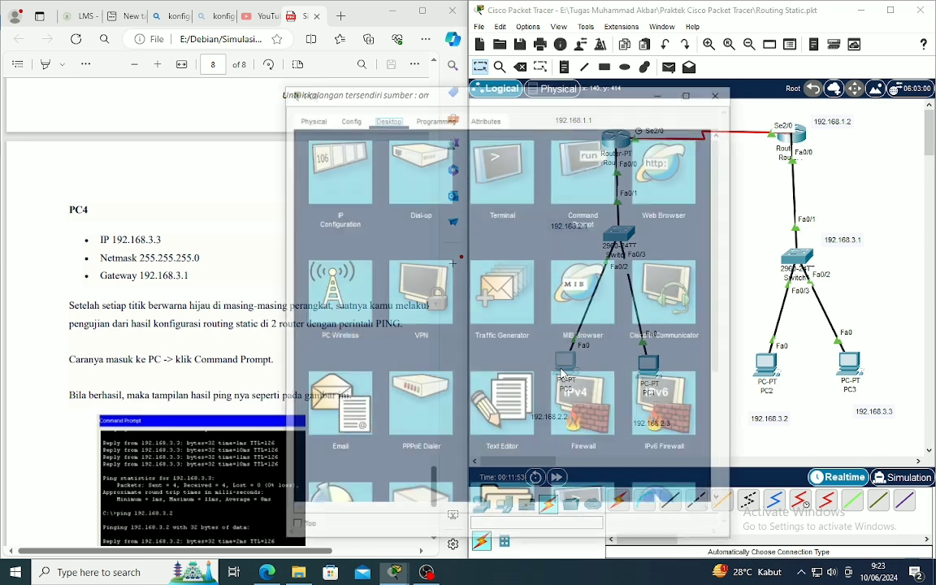
{"action": "left_click", "coordinate": [575, 165]}
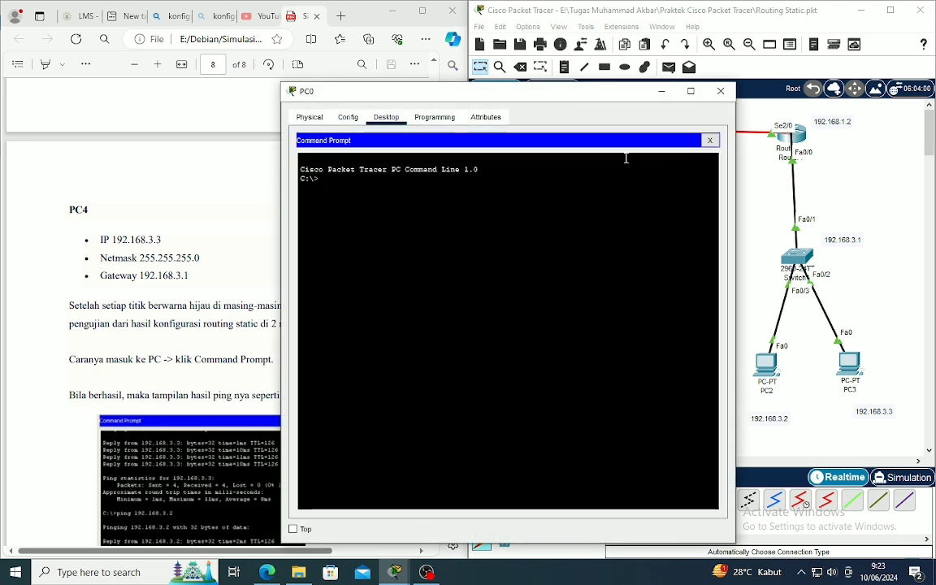
{"action": "left_click_drag", "start_coordinate": [560, 85], "coordinate": [357, 140]}
{"action": "type", "text": "ping 192.16"}
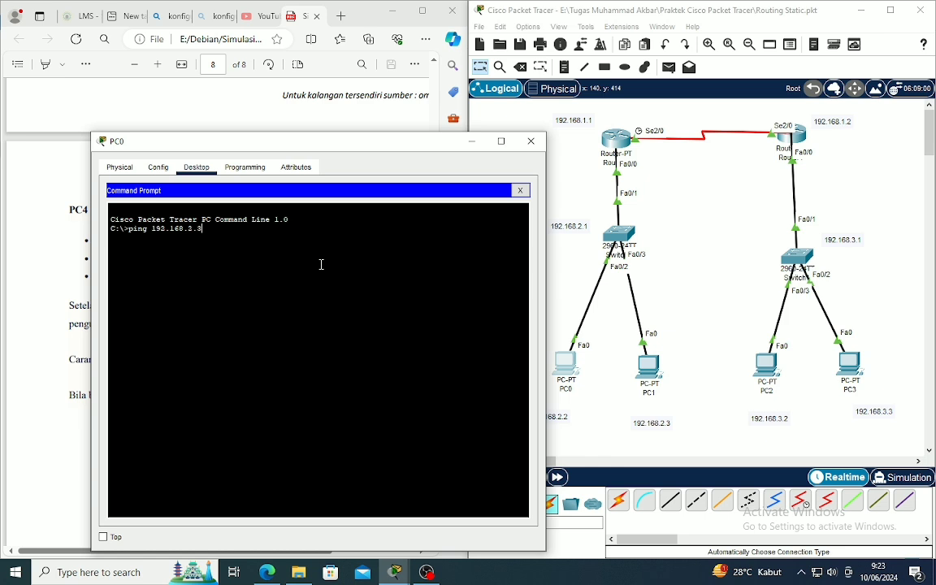
{"action": "type", "text": "8.2.3"}
{"action": "key", "text": "Return"}
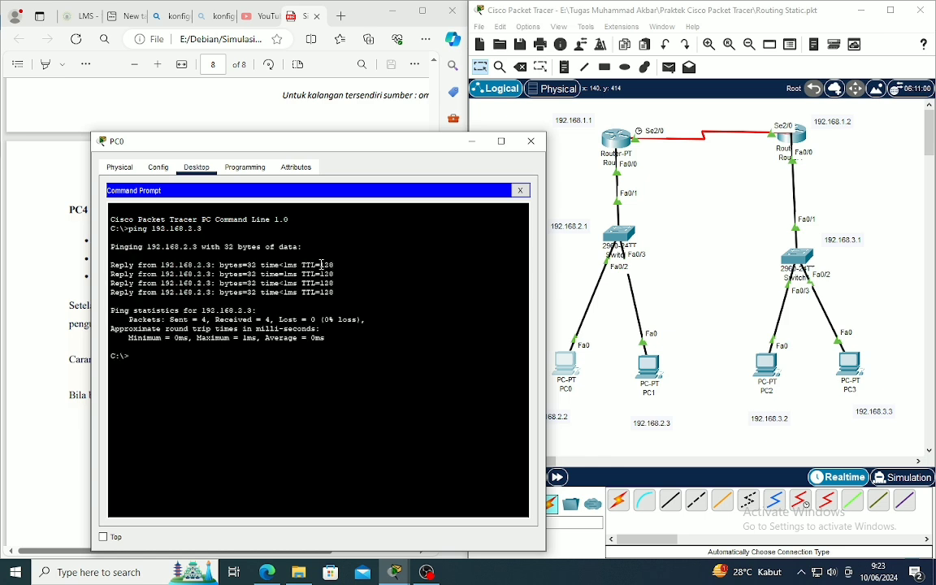
- Ping the first router's addresses 192.168.2.1 and 192.168.1.1 from PC0
{"action": "type", "text": "ing "}
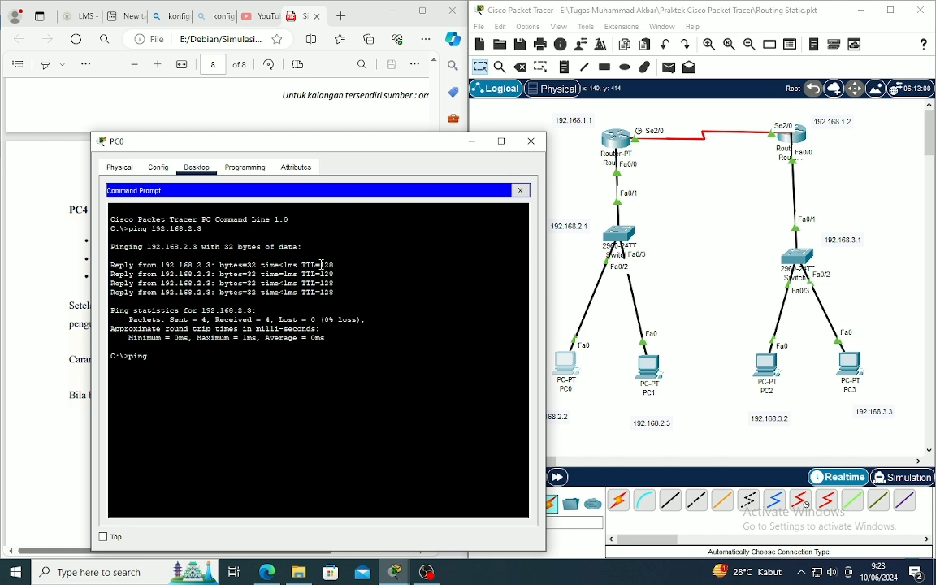
{"action": "type", "text": "193.168.2.1"}
{"action": "key", "text": "Return"}
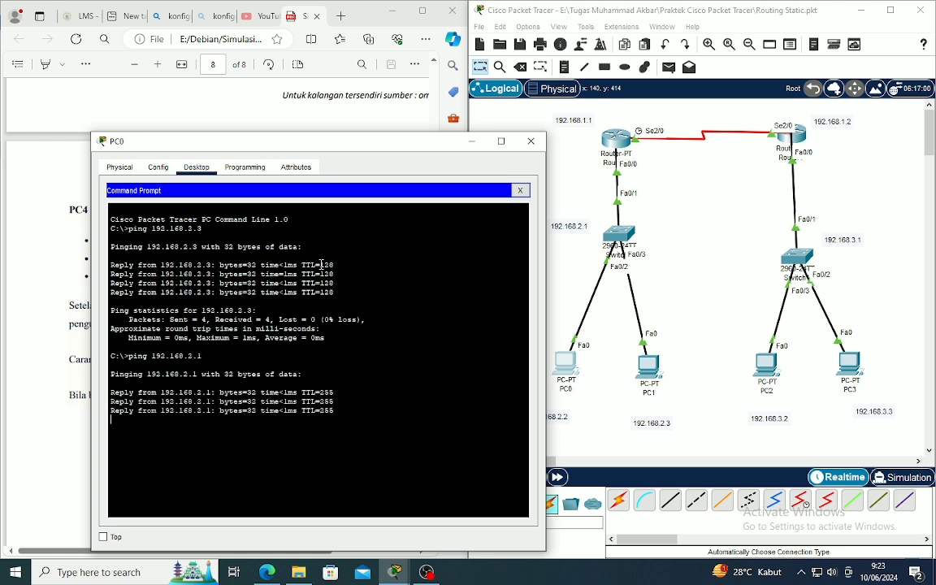
{"action": "type", "text": "ping"}
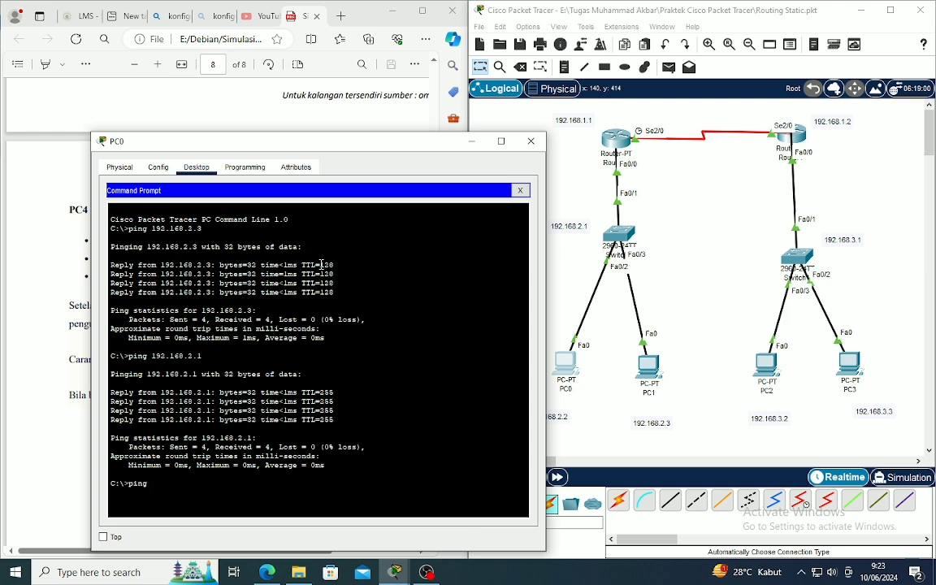
{"action": "type", "text": " 192.168.1.1"}
{"action": "key", "text": "Return"}
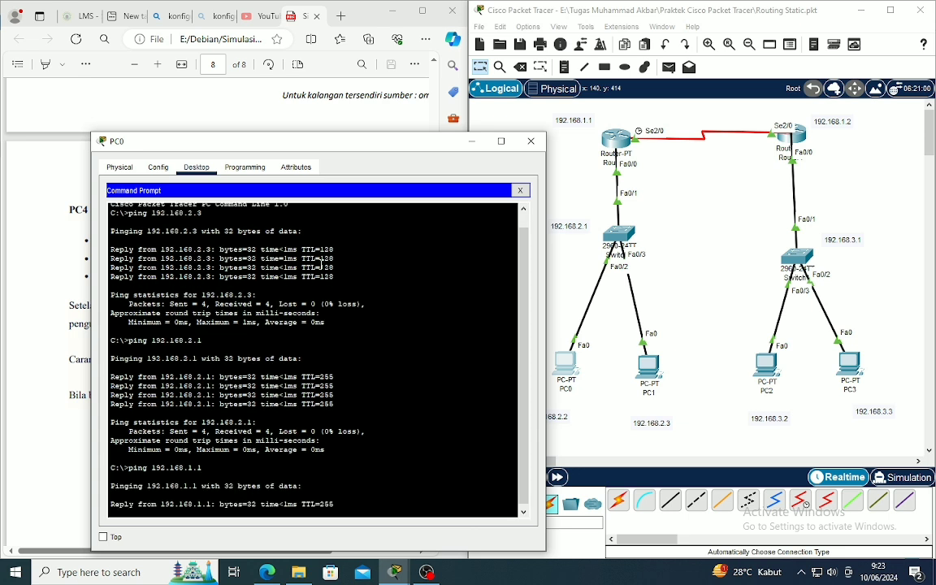
- Ping the second router's serial address 192.168.1.2 from PC0 and close the PC0 window
{"action": "left_click_drag", "start_coordinate": [279, 134], "coordinate": [304, 101]}
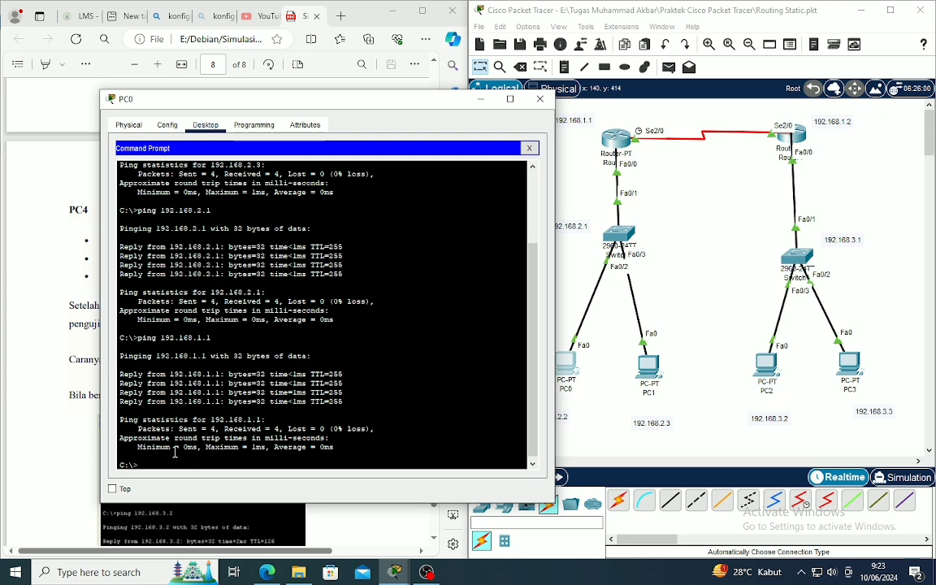
{"action": "type", "text": "ing"}
{"action": "type", "text": "192.168.1.2"}
{"action": "key", "text": "Return"}
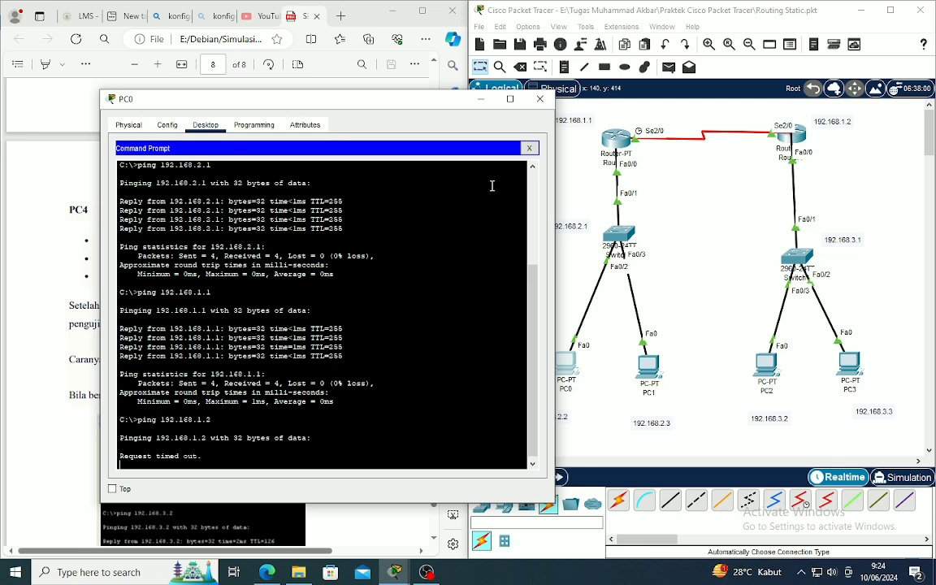
{"action": "left_click", "coordinate": [542, 101]}
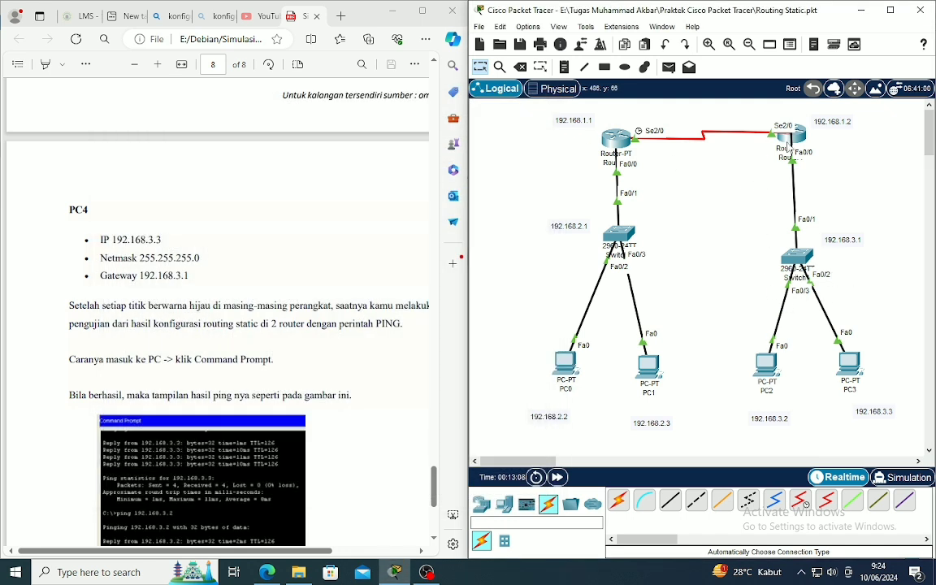
- Open Router1's CLI beside the PDF and examine the static routing section with the ip route commands for both routers
{"action": "left_click", "coordinate": [798, 140]}
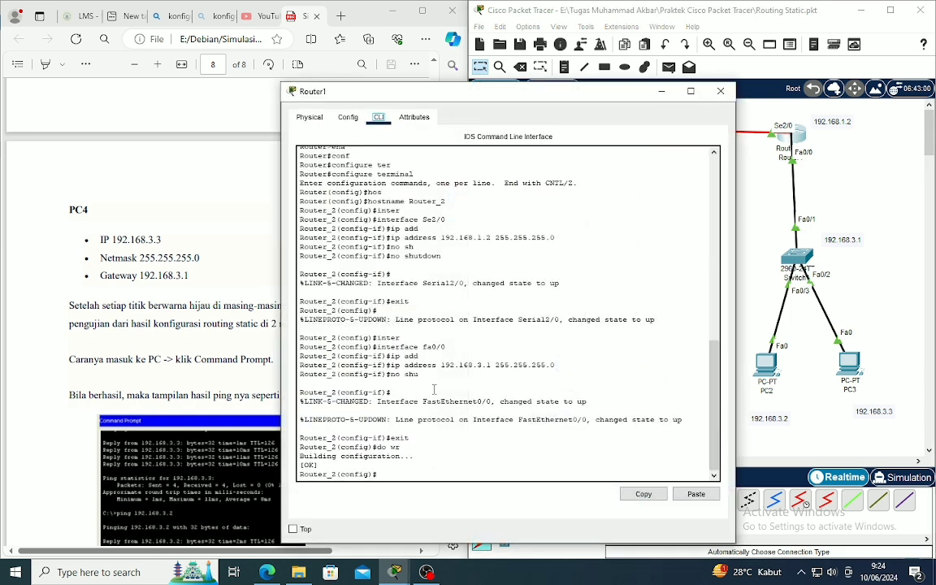
{"action": "scroll", "coordinate": [434, 390], "scroll_direction": "up", "scroll_amount": 1}
{"action": "left_click", "coordinate": [158, 277]}
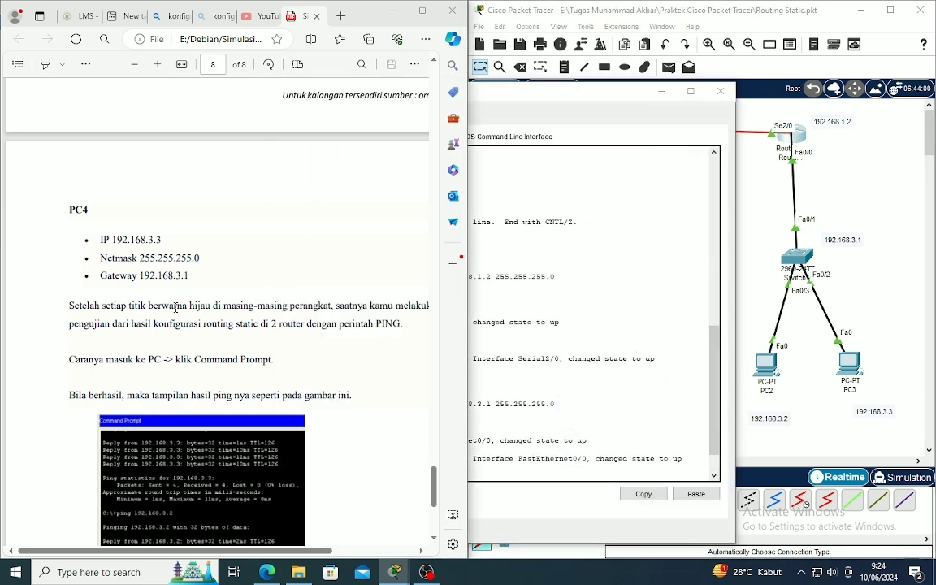
{"action": "double_click", "coordinate": [167, 306]}
{"action": "scroll", "coordinate": [348, 274], "scroll_direction": "up", "scroll_amount": 15}
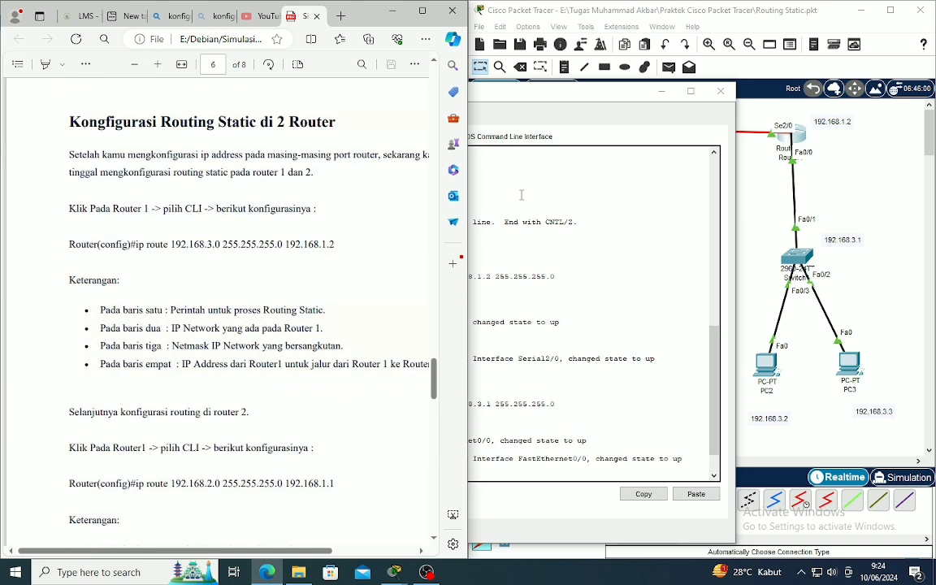
{"action": "left_click_drag", "start_coordinate": [602, 100], "coordinate": [713, 101]}
{"action": "scroll", "coordinate": [210, 286], "scroll_direction": "down", "scroll_amount": 5}
{"action": "scroll", "coordinate": [209, 285], "scroll_direction": "down", "scroll_amount": 10}
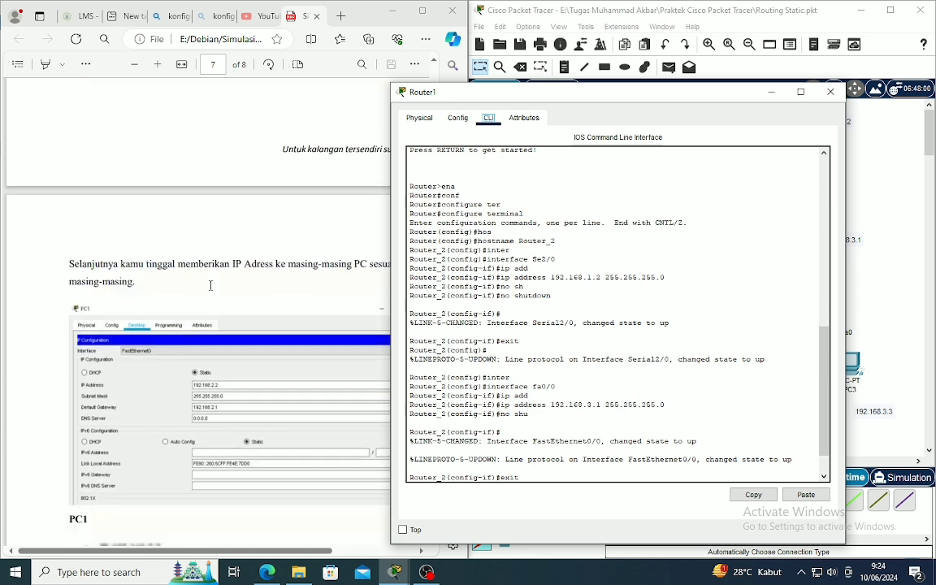
{"action": "scroll", "coordinate": [210, 286], "scroll_direction": "up", "scroll_amount": 8}
{"action": "scroll", "coordinate": [210, 285], "scroll_direction": "up", "scroll_amount": 8}
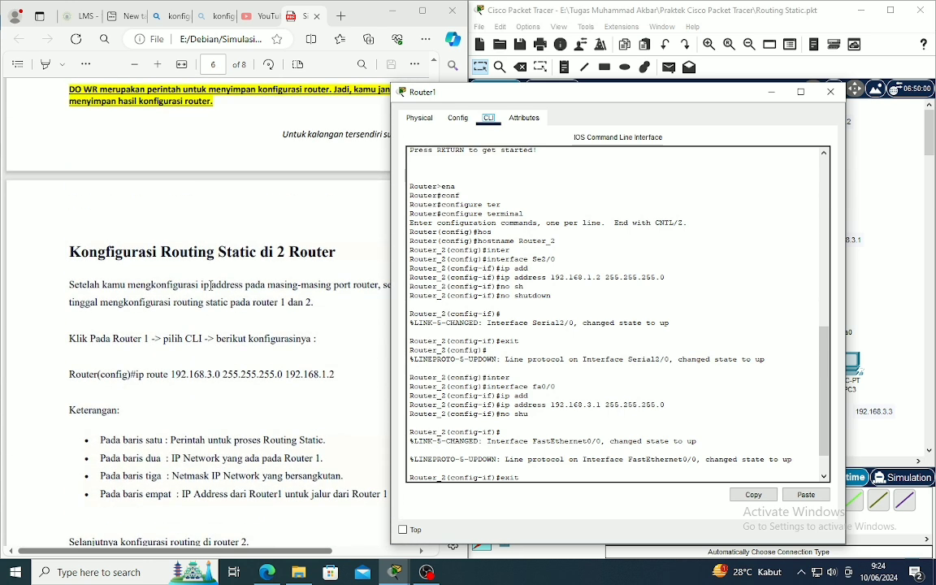
{"action": "left_click_drag", "start_coordinate": [661, 95], "coordinate": [711, 99]}
{"action": "scroll", "coordinate": [233, 303], "scroll_direction": "down", "scroll_amount": 1}
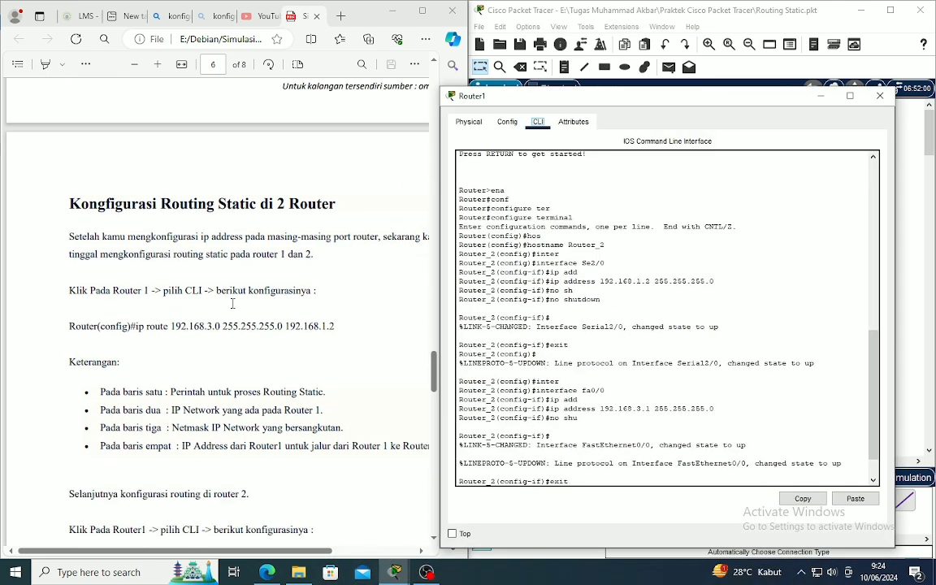
{"action": "scroll", "coordinate": [232, 304], "scroll_direction": "down", "scroll_amount": 3}
{"action": "mouse_move", "coordinate": [707, 100]}
{"action": "left_mouse_down"}
{"action": "mouse_move", "coordinate": [566, 145]}
{"action": "mouse_move", "coordinate": [712, 119]}
{"action": "mouse_move", "coordinate": [707, 95]}
{"action": "left_mouse_up"}
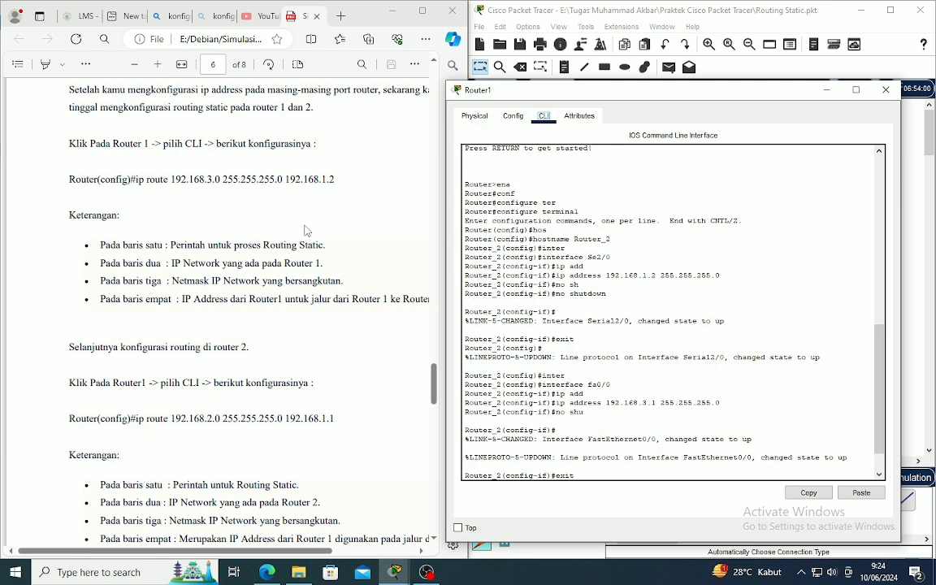
- Compare Router1's CLI history with the PDF's Router 2 configuration commands, and close the router window
{"action": "scroll", "coordinate": [306, 231], "scroll_direction": "down", "scroll_amount": 12}
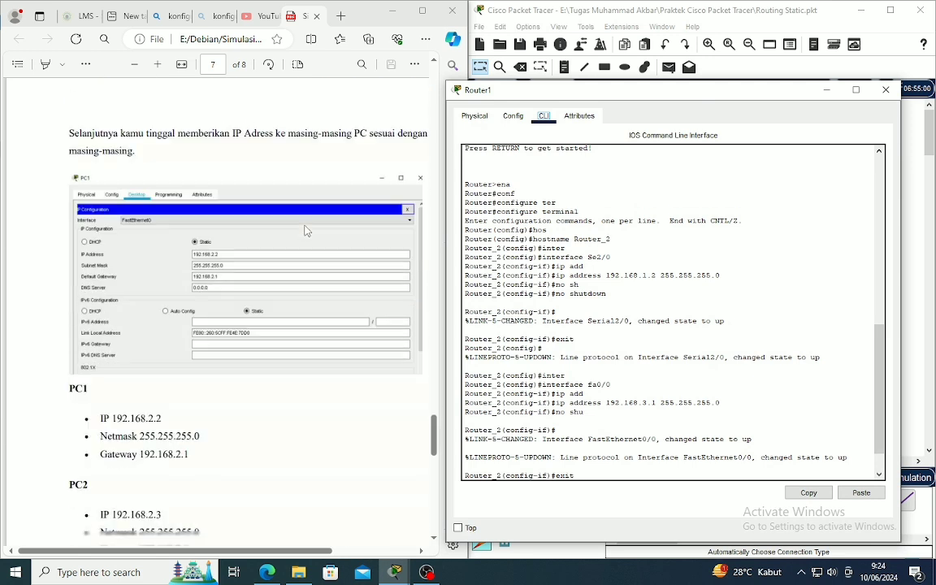
{"action": "scroll", "coordinate": [306, 231], "scroll_direction": "up", "scroll_amount": 15}
{"action": "scroll", "coordinate": [305, 231], "scroll_direction": "up", "scroll_amount": 6}
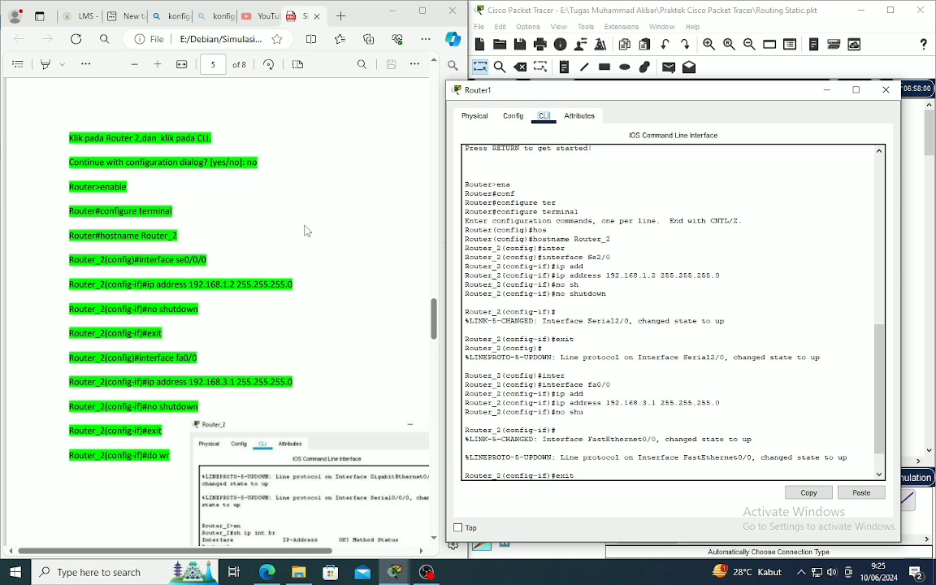
{"action": "scroll", "coordinate": [306, 231], "scroll_direction": "down", "scroll_amount": 6}
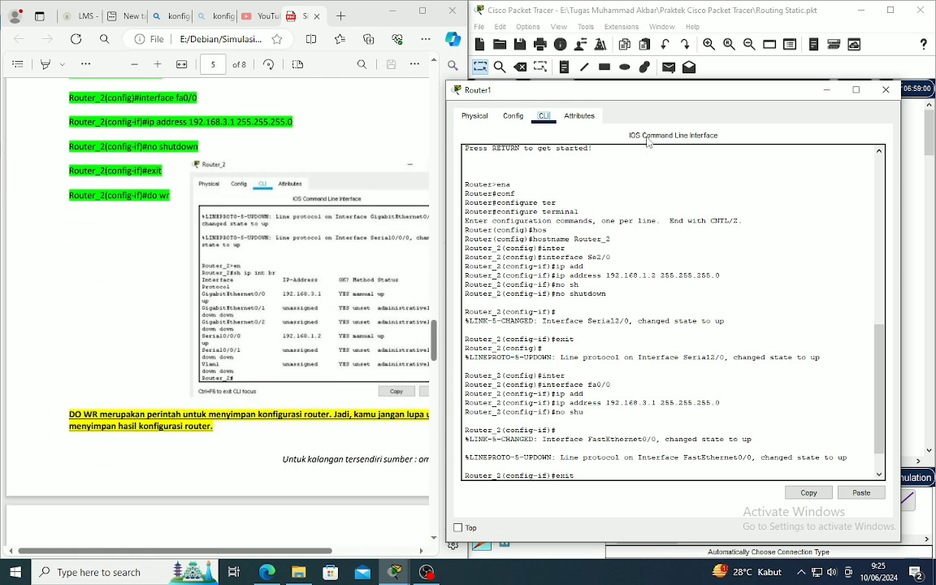
{"action": "left_click", "coordinate": [885, 92]}
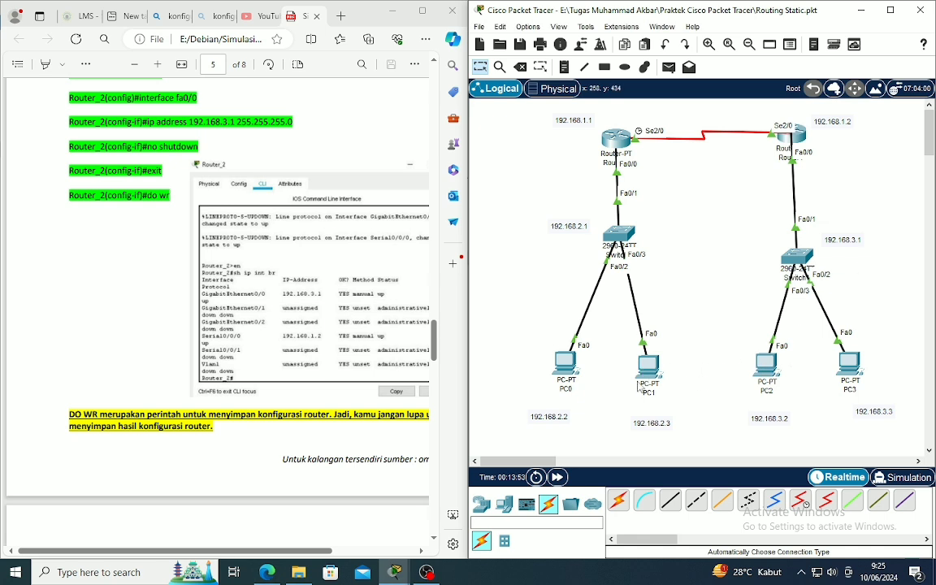
- Ping PC2's address 192.168.3.2 from PC0's Command Prompt, inspect the replies, and put the PC0 window away
{"action": "left_click", "coordinate": [564, 368]}
{"action": "left_click", "coordinate": [581, 167]}
{"action": "scroll", "coordinate": [487, 341], "scroll_direction": "down", "scroll_amount": 6}
{"action": "type", "text": "ping"}
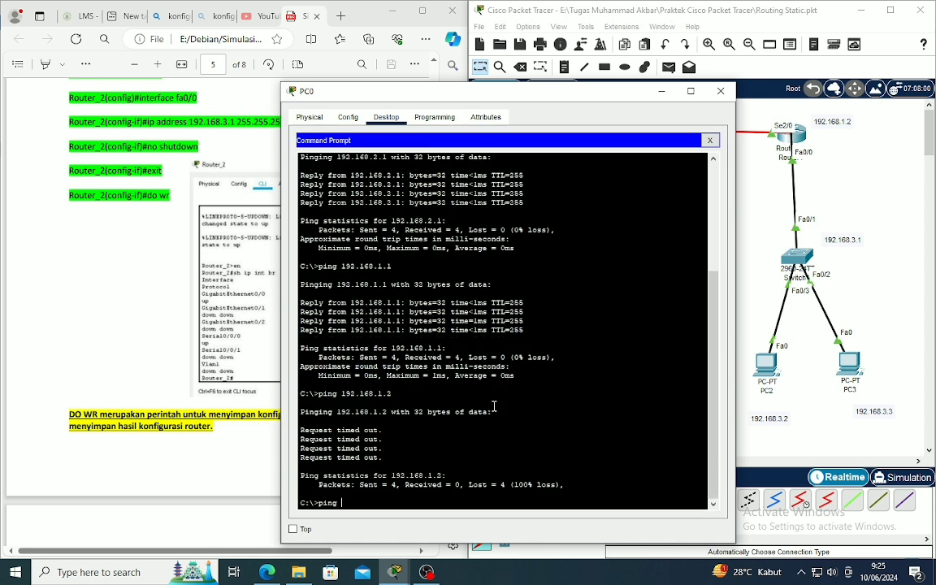
{"action": "type", "text": " 192.168.3.2"}
{"action": "key", "text": "Return"}
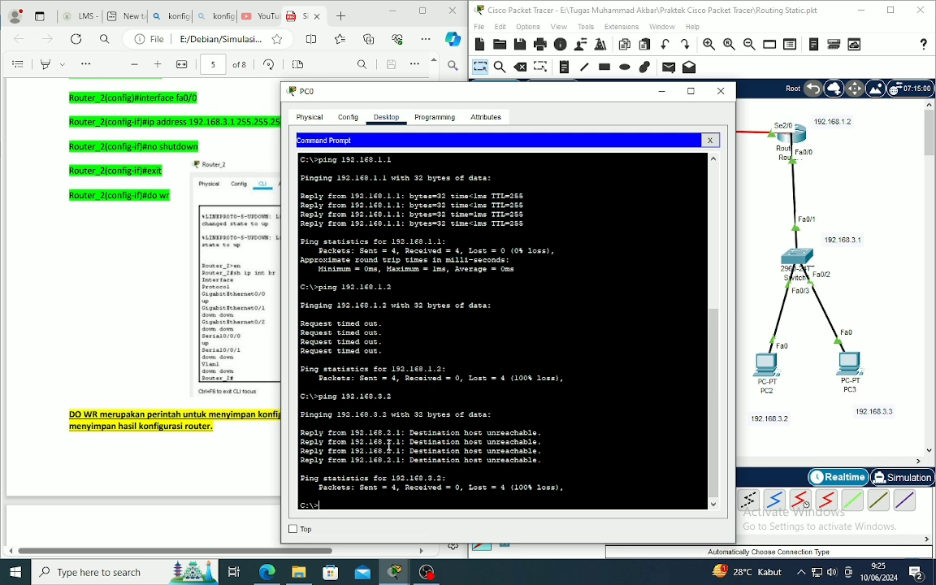
{"action": "left_click", "coordinate": [603, 416]}
{"action": "left_click_drag", "start_coordinate": [536, 442], "coordinate": [414, 441]}
{"action": "left_click", "coordinate": [528, 442]}
{"action": "left_click", "coordinate": [661, 90]}
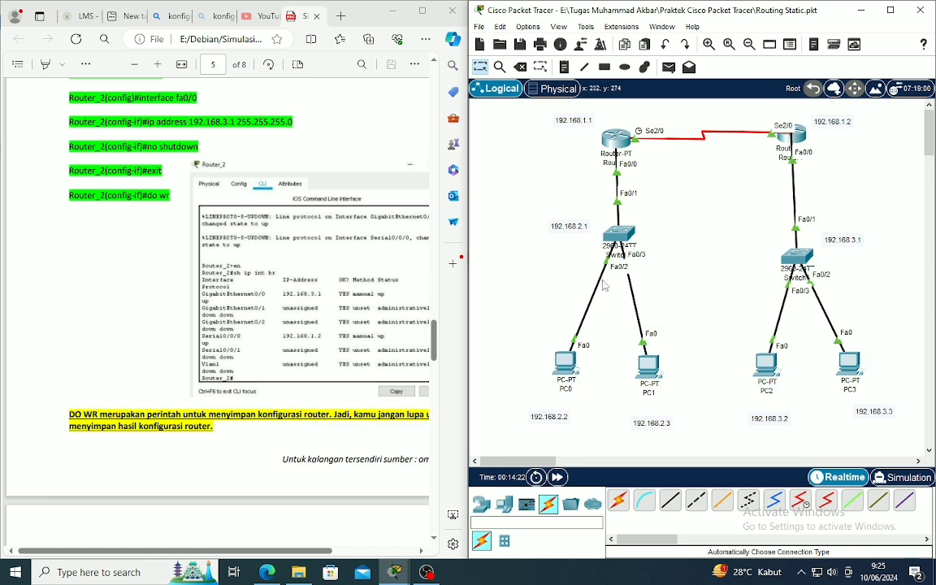
- Open Router0's CLI and review its history of interface configuration commands
{"action": "left_click", "coordinate": [626, 143]}
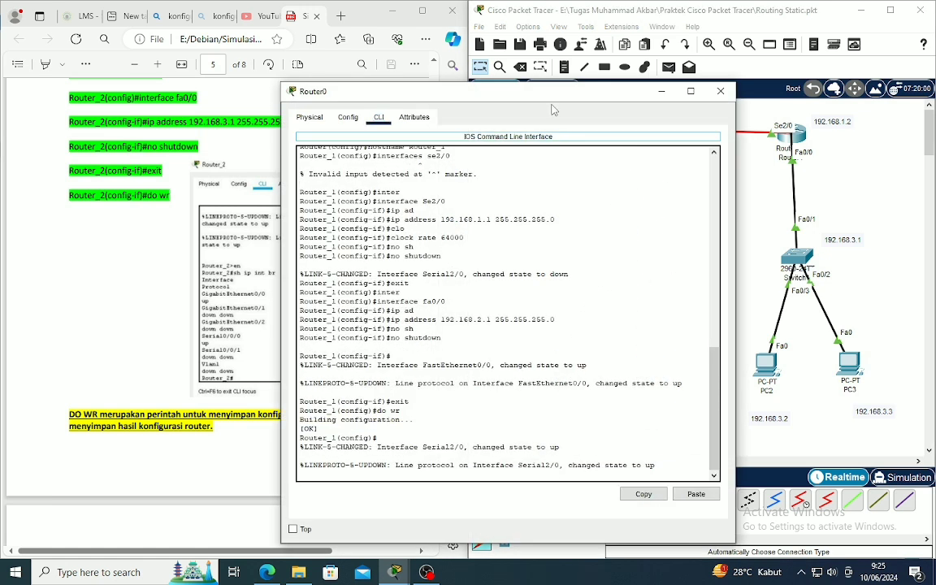
{"action": "scroll", "coordinate": [535, 284], "scroll_direction": "up", "scroll_amount": 3}
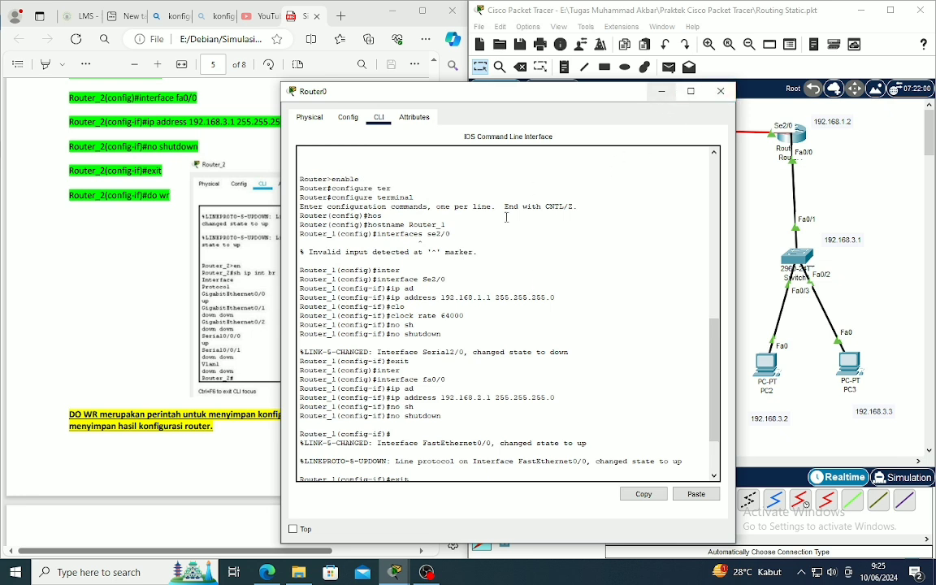
{"action": "scroll", "coordinate": [470, 298], "scroll_direction": "down", "scroll_amount": 3}
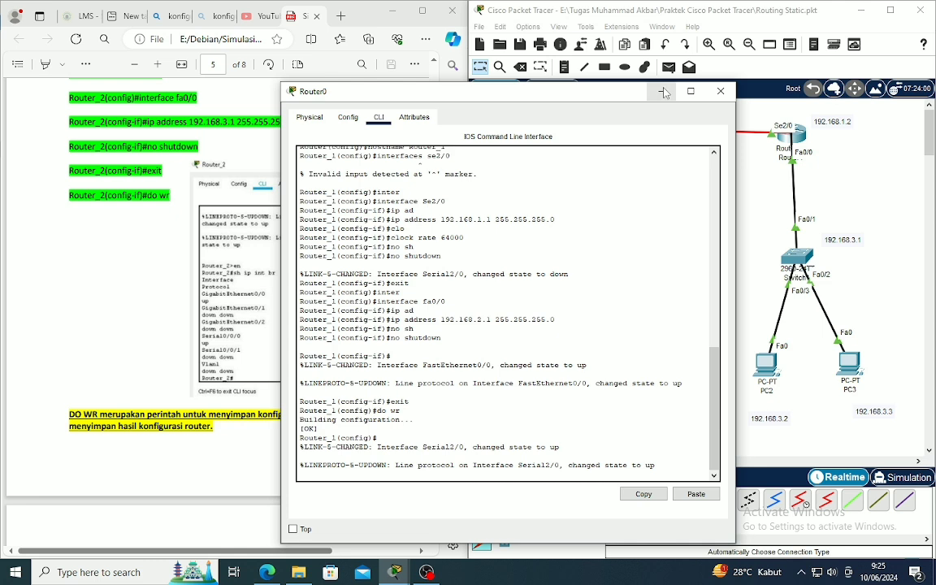
- Look through the PDF for the static routing section and read the ip route commands for both routers
{"action": "left_click", "coordinate": [220, 191]}
{"action": "scroll", "coordinate": [220, 191], "scroll_direction": "down", "scroll_amount": 5}
{"action": "scroll", "coordinate": [221, 192], "scroll_direction": "up", "scroll_amount": 10}
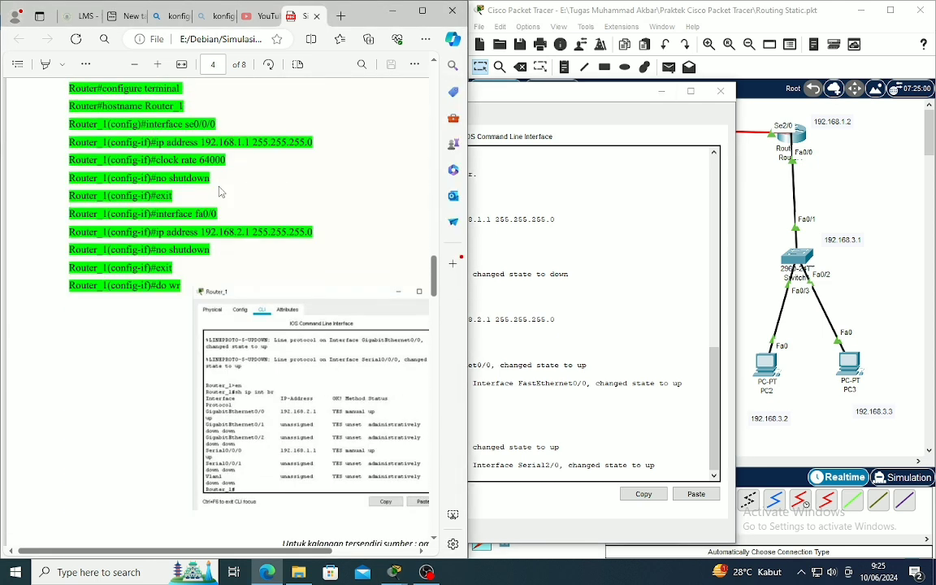
{"action": "scroll", "coordinate": [219, 192], "scroll_direction": "down", "scroll_amount": 15}
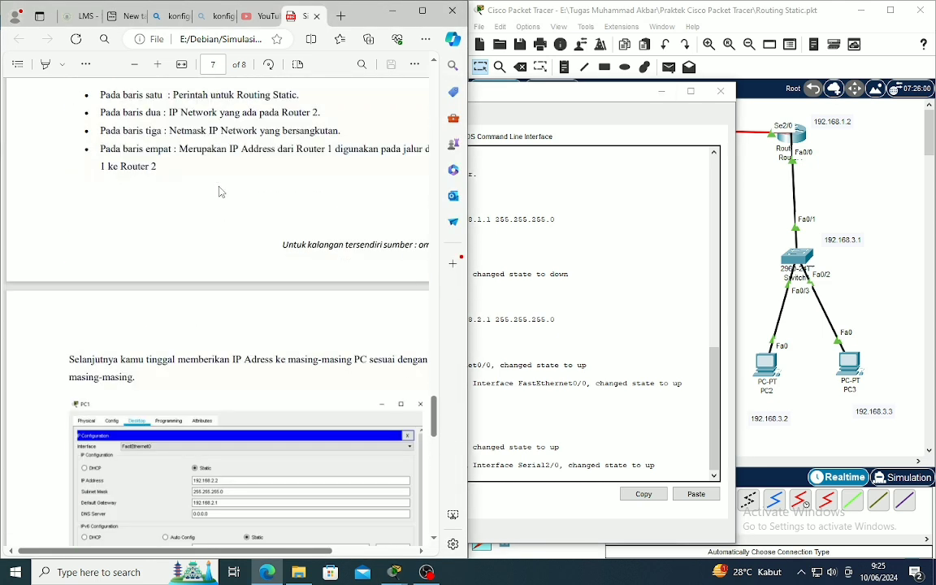
{"action": "scroll", "coordinate": [219, 192], "scroll_direction": "down", "scroll_amount": 4}
{"action": "scroll", "coordinate": [218, 192], "scroll_direction": "up", "scroll_amount": 6}
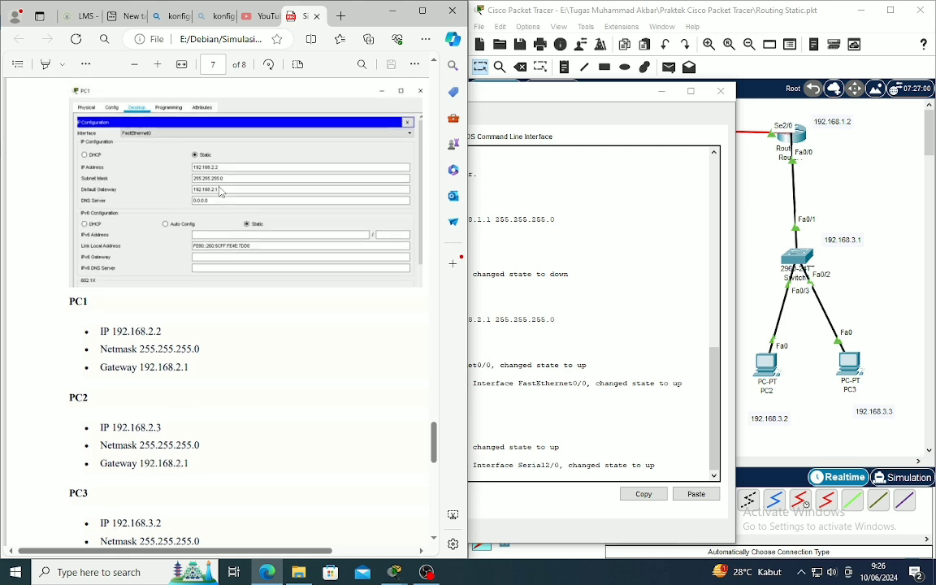
{"action": "scroll", "coordinate": [220, 192], "scroll_direction": "up", "scroll_amount": 1}
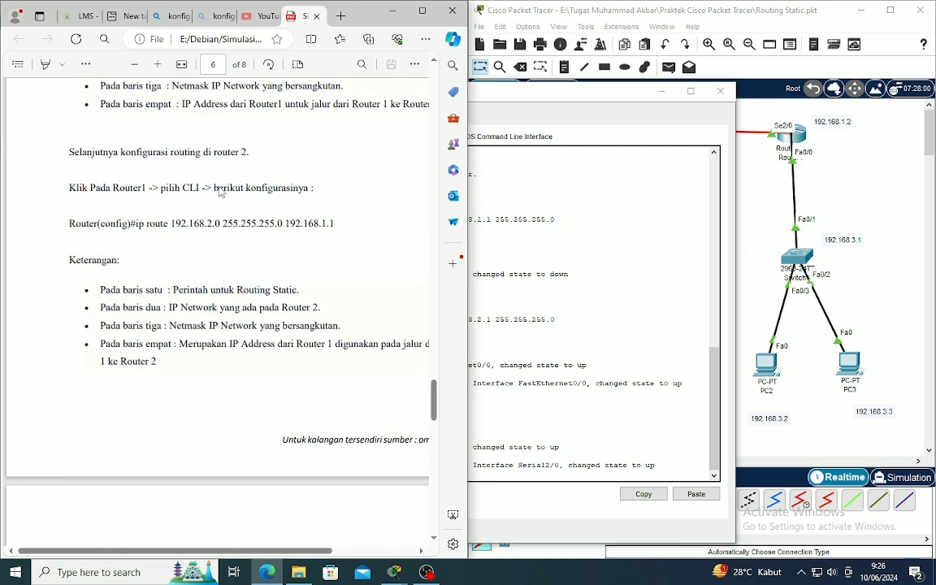
{"action": "scroll", "coordinate": [220, 191], "scroll_direction": "up", "scroll_amount": 1}
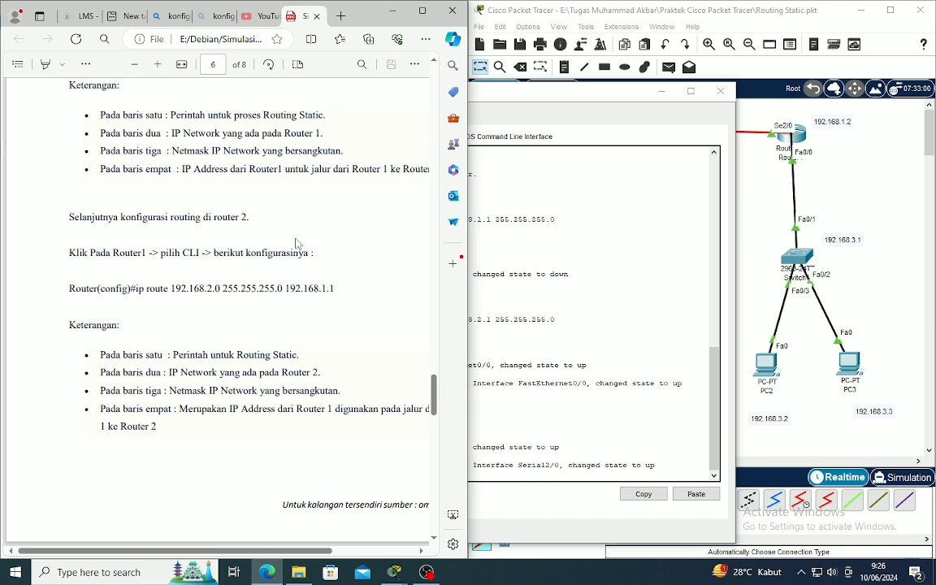
{"action": "scroll", "coordinate": [298, 243], "scroll_direction": "up", "scroll_amount": 3}
{"action": "scroll", "coordinate": [297, 243], "scroll_direction": "up", "scroll_amount": 4}
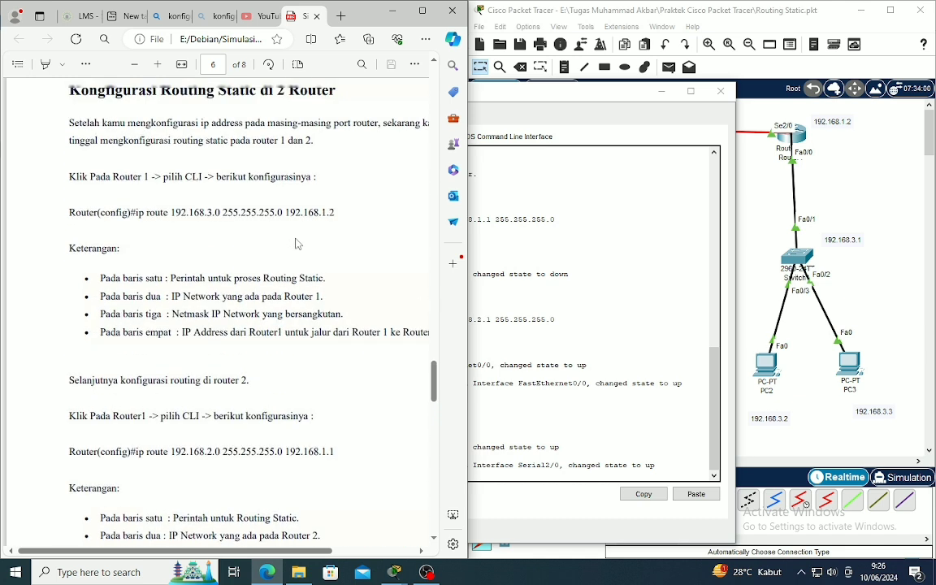
{"action": "scroll", "coordinate": [297, 243], "scroll_direction": "down", "scroll_amount": 3}
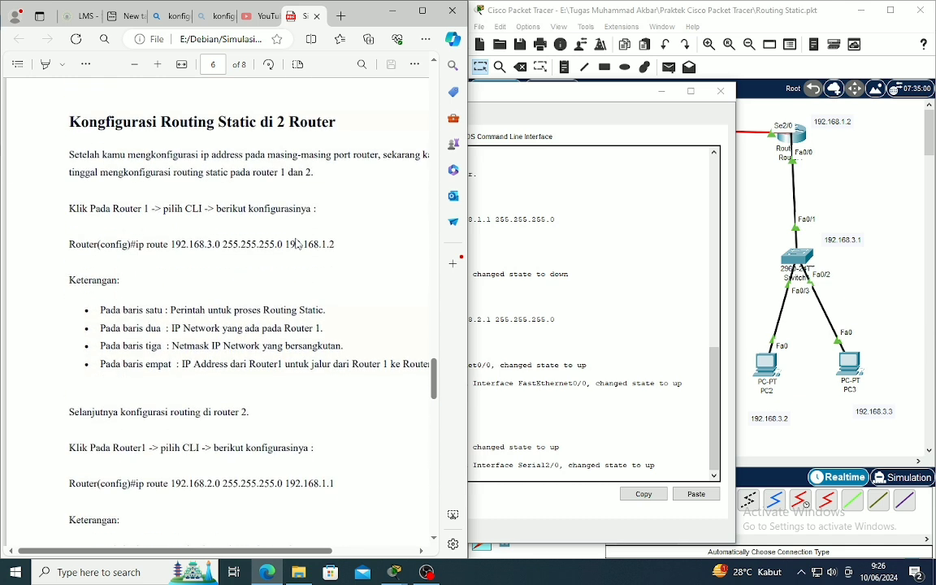
{"action": "left_click", "coordinate": [661, 90]}
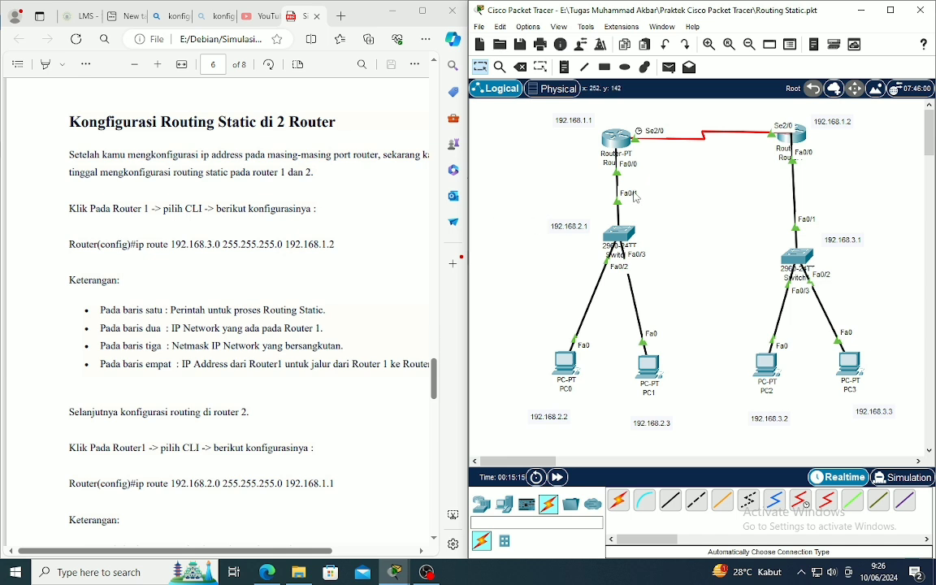
- In Router0's CLI, add the static route ip route 192.168.3.0 255.255.255.0 192.168.1.2 and close the router window
{"action": "left_click", "coordinate": [616, 139]}
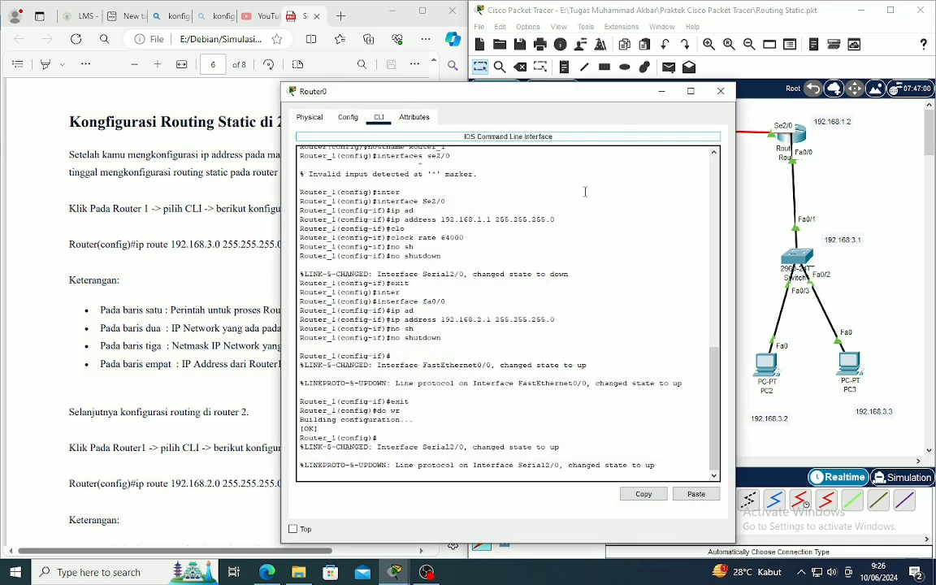
{"action": "left_click_drag", "start_coordinate": [509, 91], "coordinate": [672, 95]}
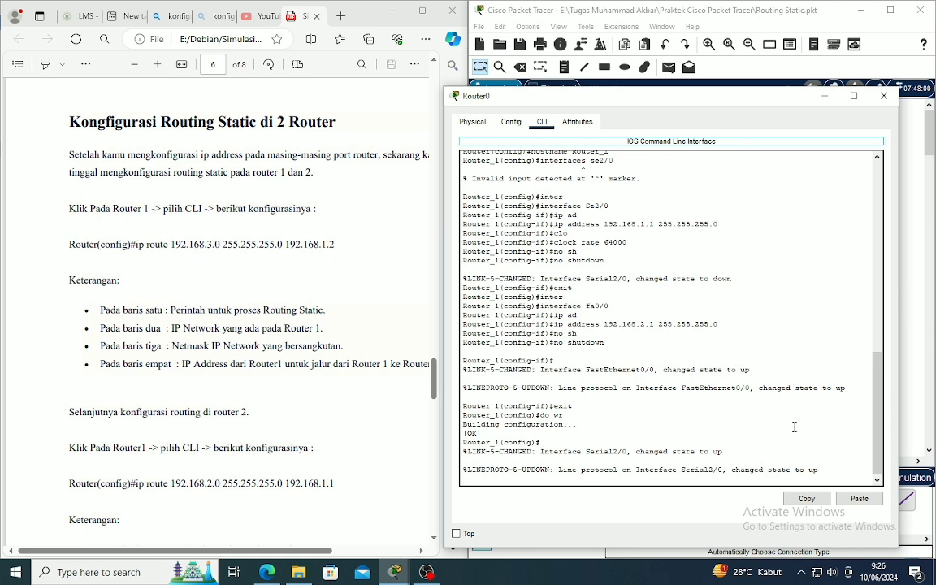
{"action": "key", "text": "Return"}
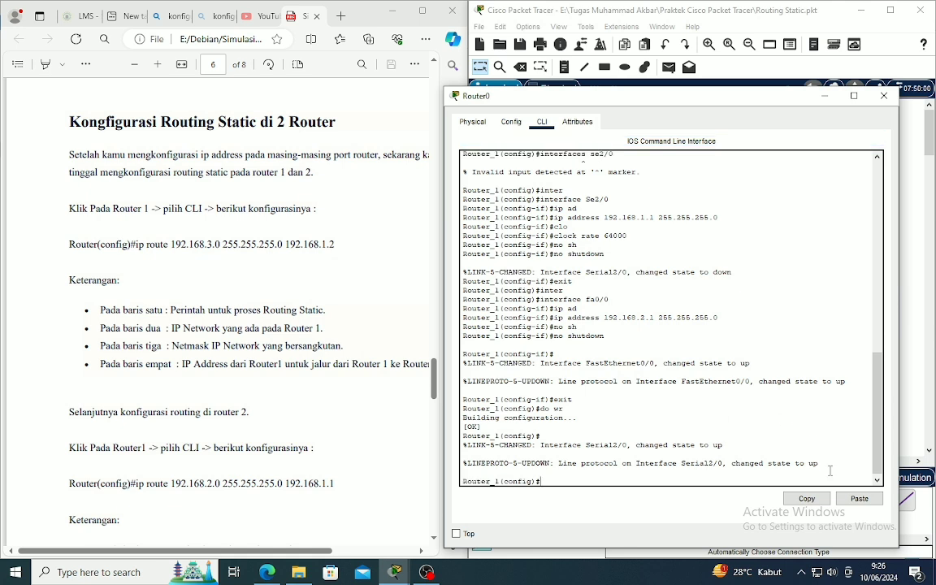
{"action": "type", "text": "ip"}
{"action": "type", "text": " r"}
{"action": "type", "text": "out"}
{"action": "key", "text": "Tab"}
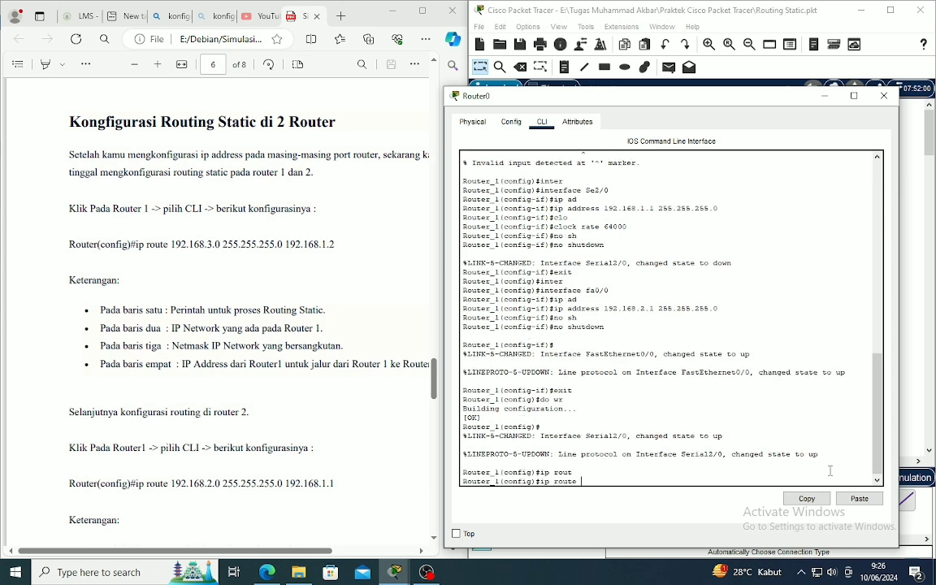
{"action": "type", "text": "192.168.3.0 255.255.255."}
{"action": "type", "text": "0 192.168.1.2"}
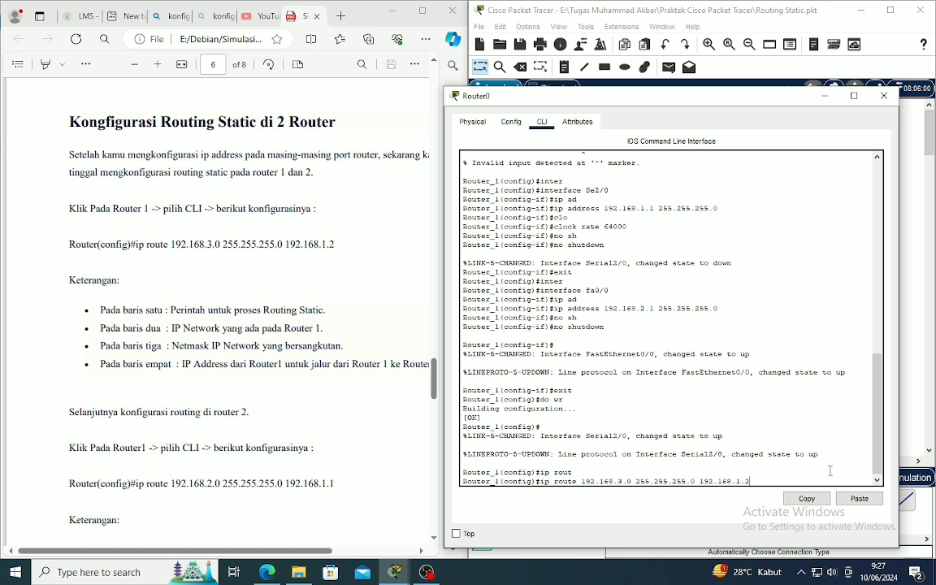
{"action": "key", "text": "Return"}
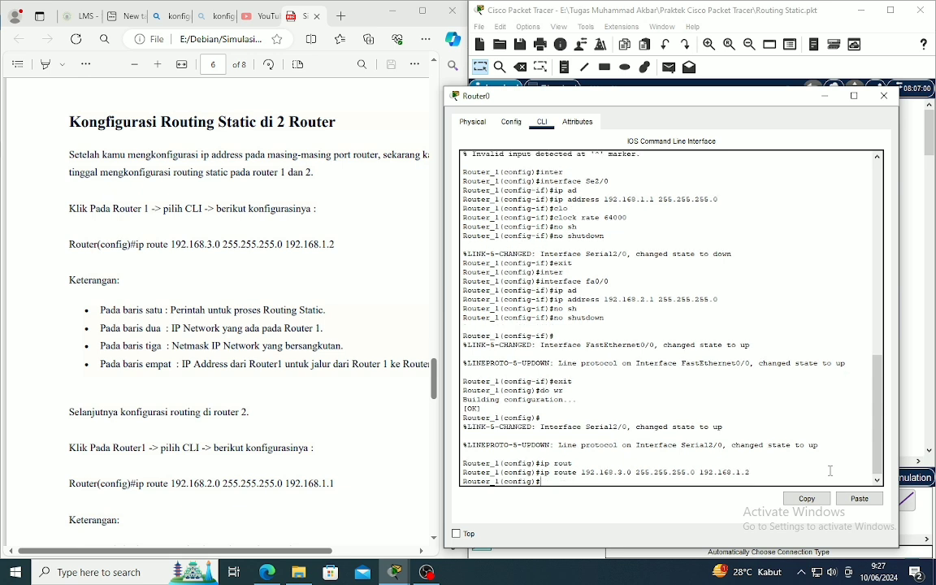
{"action": "left_click", "coordinate": [884, 98]}
- In Router1's CLI, add the static route ip route 192.168.2.0 255.255.255.0 192.168.1.1, check the PDF's next section, and close the router window
{"action": "left_click", "coordinate": [798, 140]}
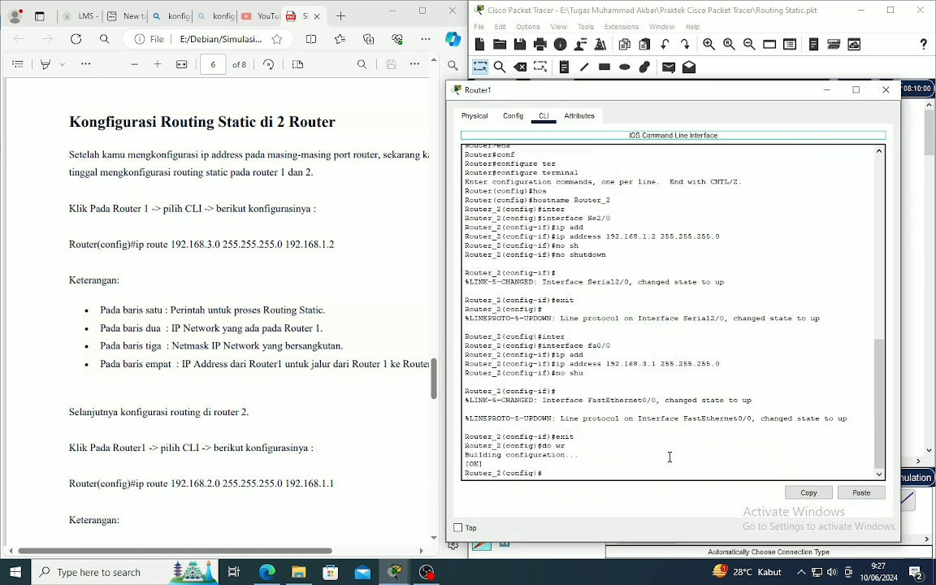
{"action": "left_click", "coordinate": [555, 474]}
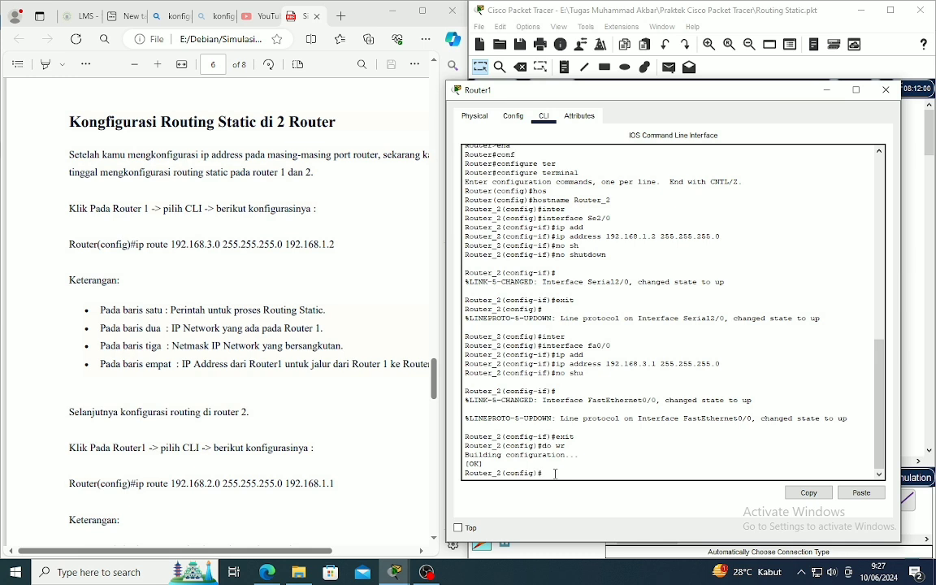
{"action": "key", "text": "Return"}
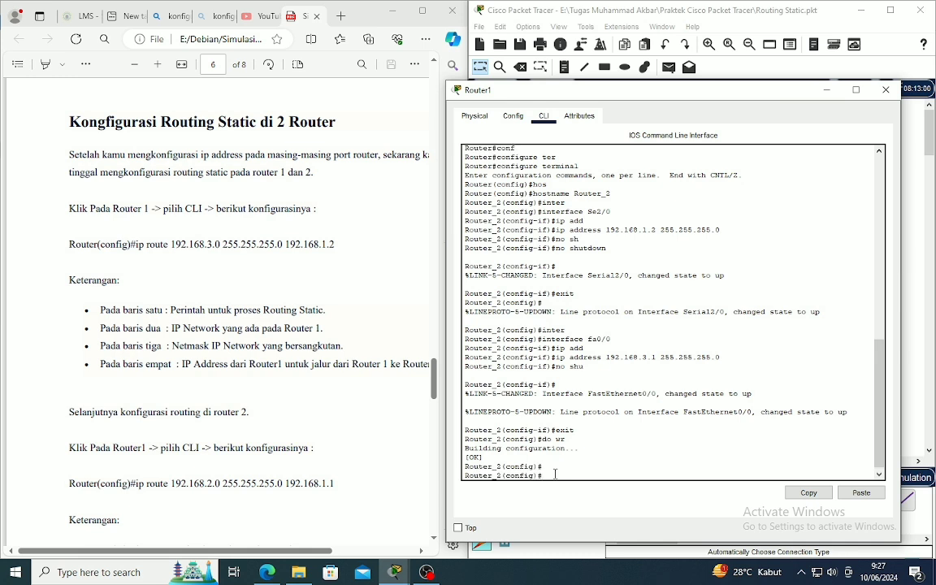
{"action": "type", "text": "ip route"}
{"action": "type", "text": "192.168.2.0 255.255.255.0 192.1"}
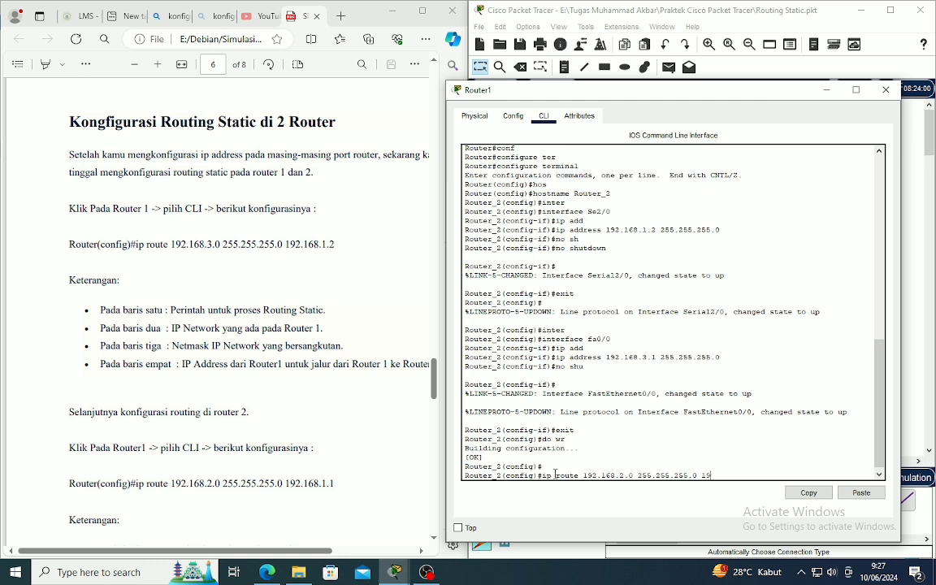
{"action": "type", "text": "68.1.1"}
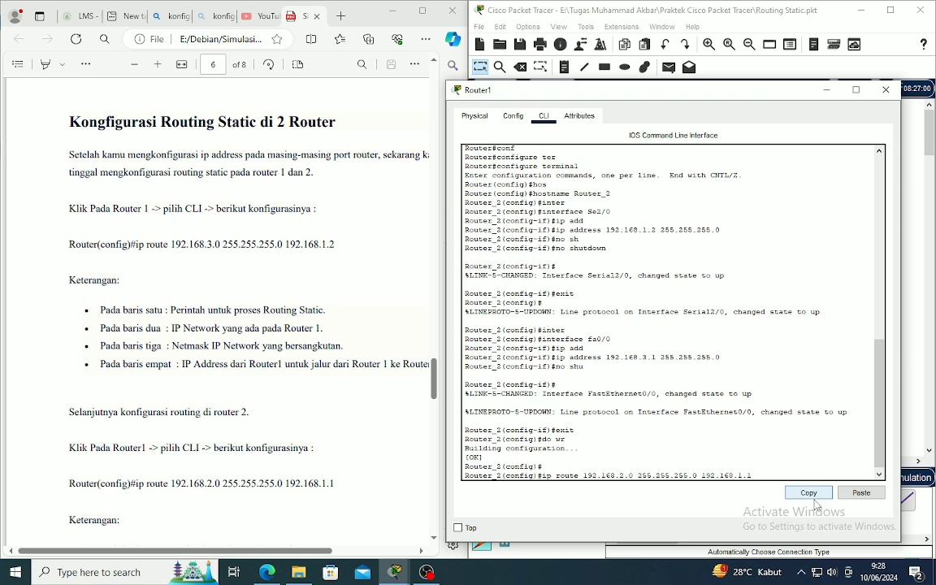
{"action": "key", "text": "Return"}
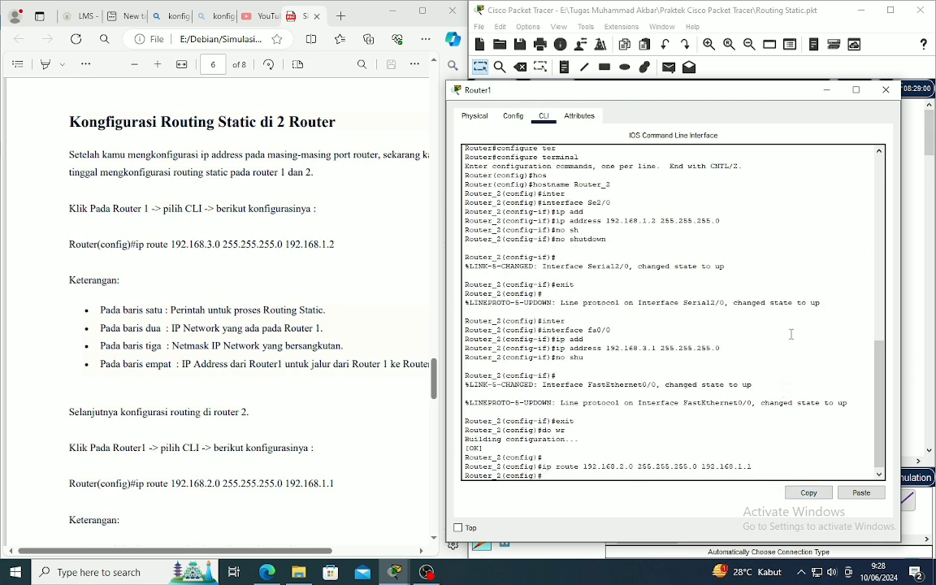
{"action": "scroll", "coordinate": [338, 437], "scroll_direction": "down", "scroll_amount": 5}
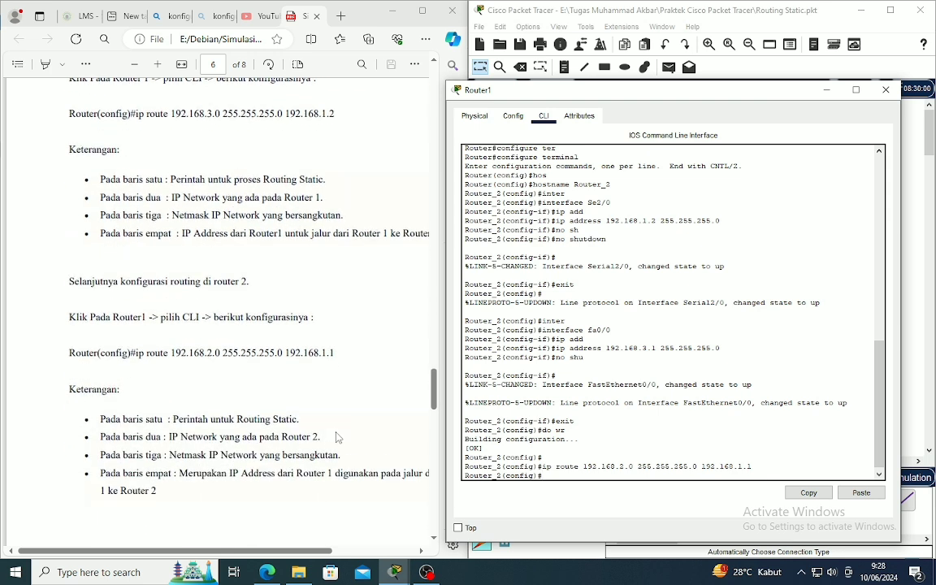
{"action": "scroll", "coordinate": [338, 437], "scroll_direction": "down", "scroll_amount": 3}
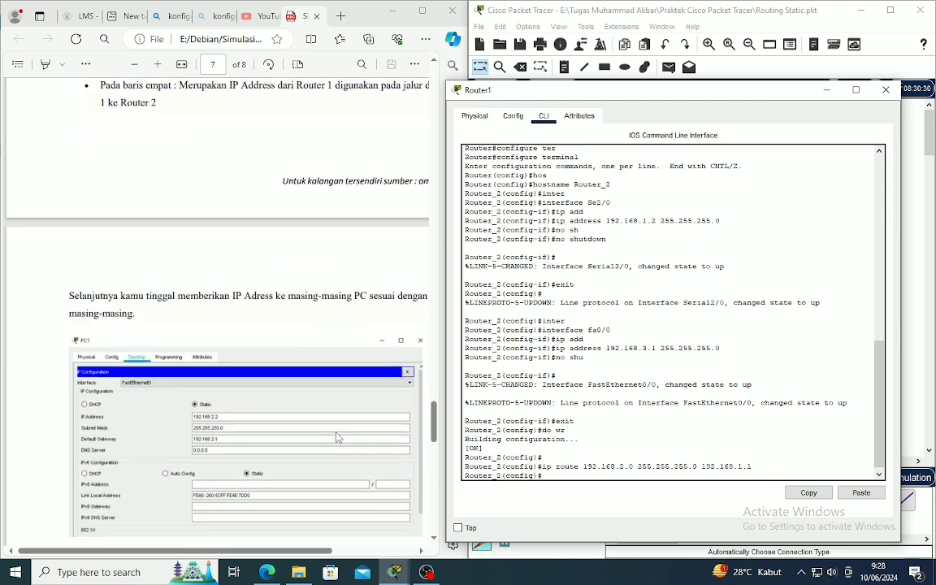
{"action": "left_click", "coordinate": [886, 90]}
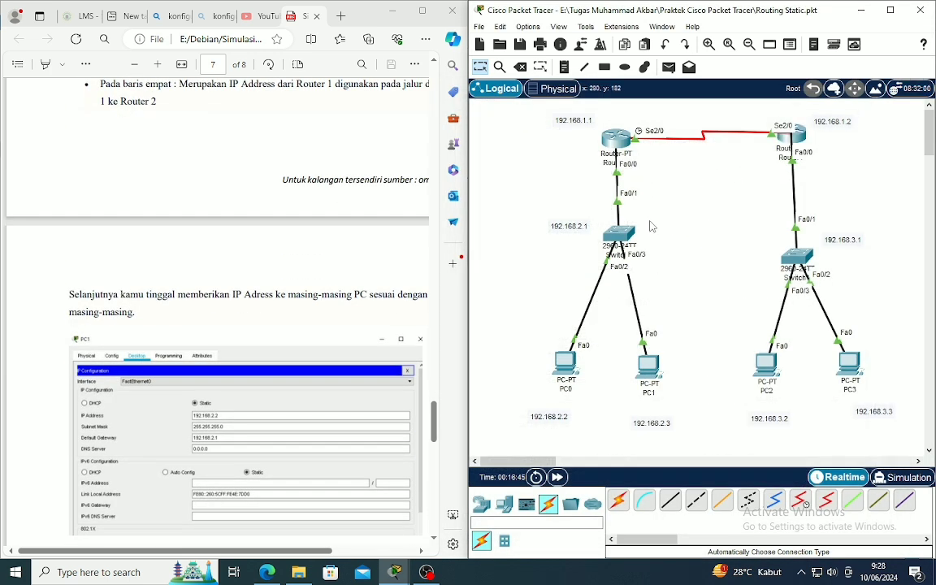
- Ping the second router's serial address 192.168.1.2 from PC0's Command Prompt
{"action": "left_click", "coordinate": [566, 363]}
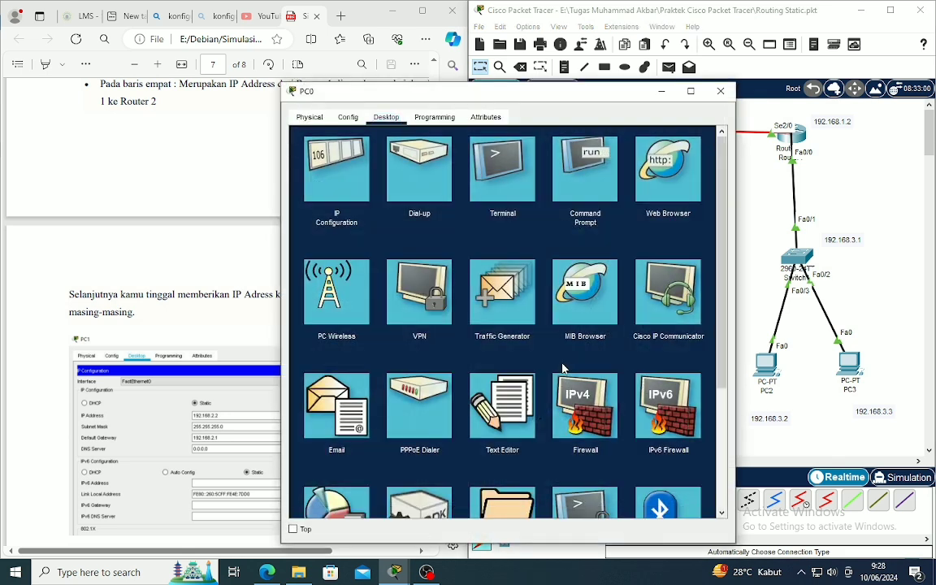
{"action": "left_click", "coordinate": [595, 171]}
{"action": "type", "text": "ping"}
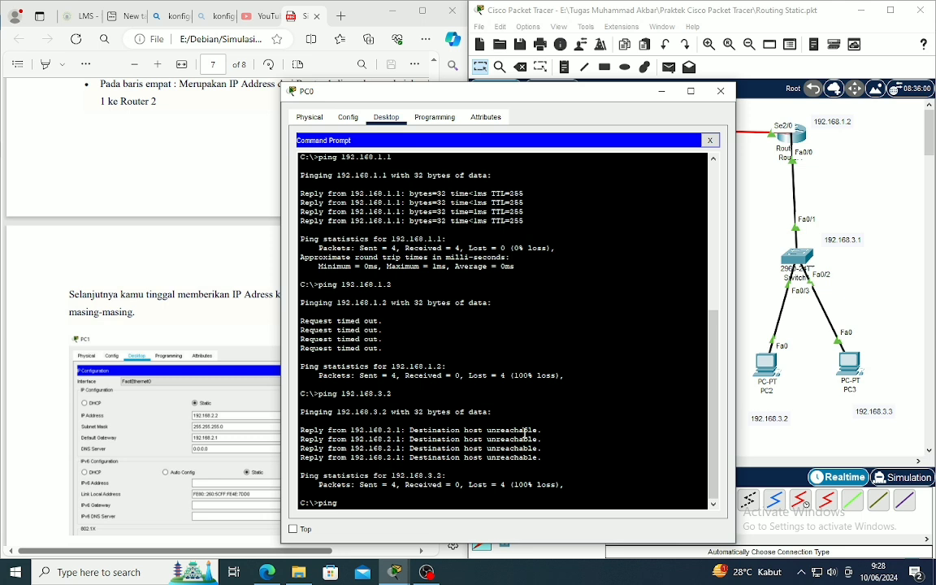
{"action": "type", "text": " 192.168.1.2"}
{"action": "key", "text": "Return"}
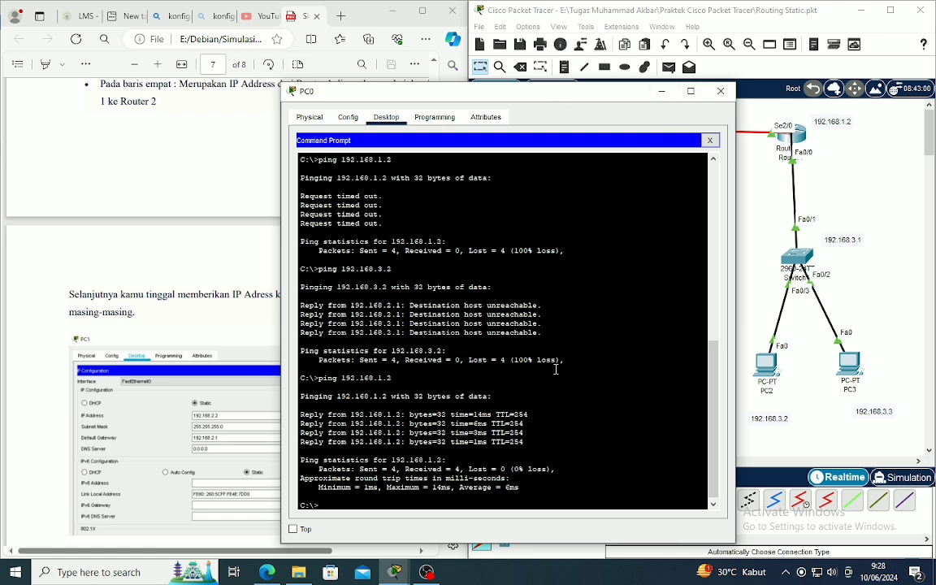
- Ping PC2's address 192.168.3.2 from PC0 again and close the PC0 window
{"action": "type", "text": "ping 192.168.3.2"}
{"action": "key", "text": "Return"}
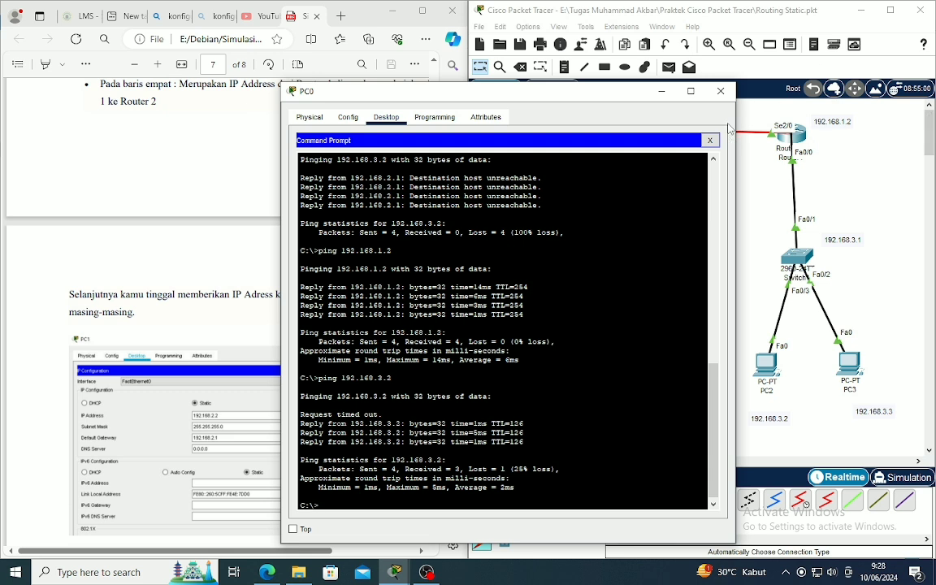
{"action": "left_click", "coordinate": [729, 97]}
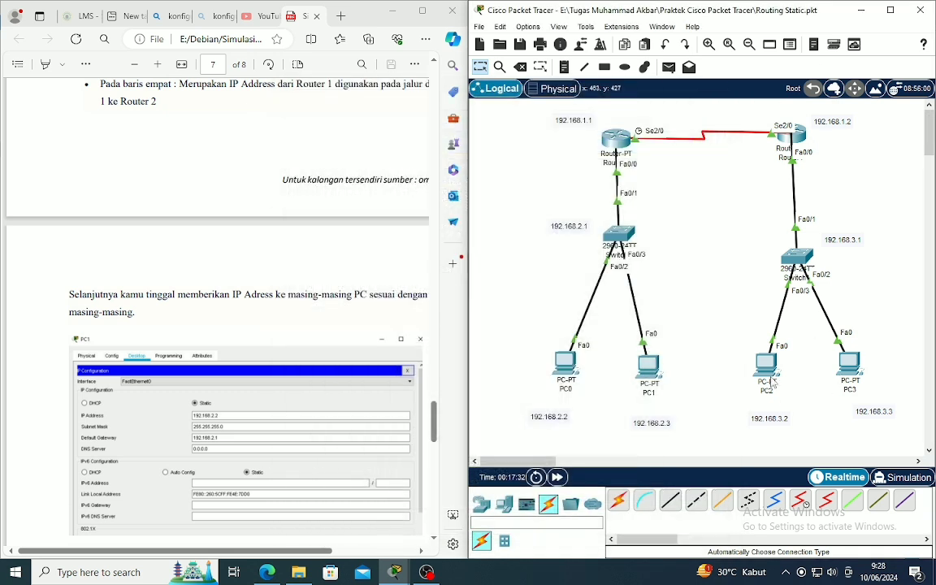
{"action": "mouse_move", "coordinate": [771, 374]}
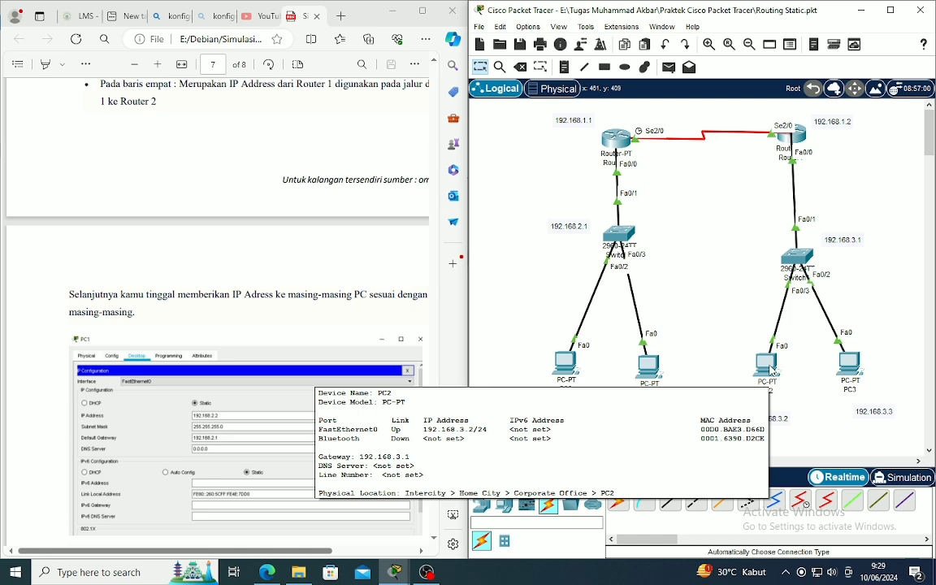
- Open PC2's Command Prompt and ping PC0's address 192.168.2.2
{"action": "left_click", "coordinate": [769, 367]}
{"action": "left_click_drag", "start_coordinate": [732, 204], "coordinate": [478, 205]}
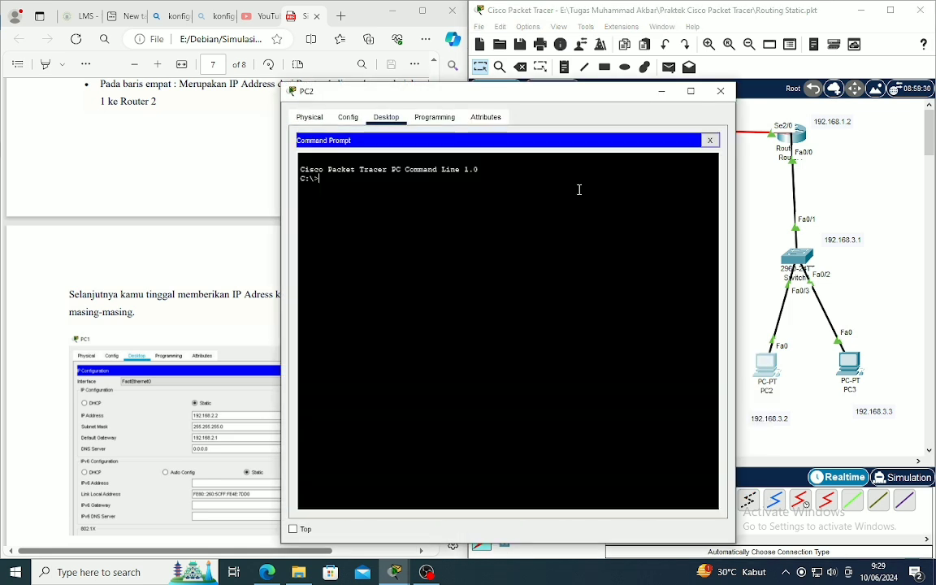
{"action": "left_click", "coordinate": [578, 187]}
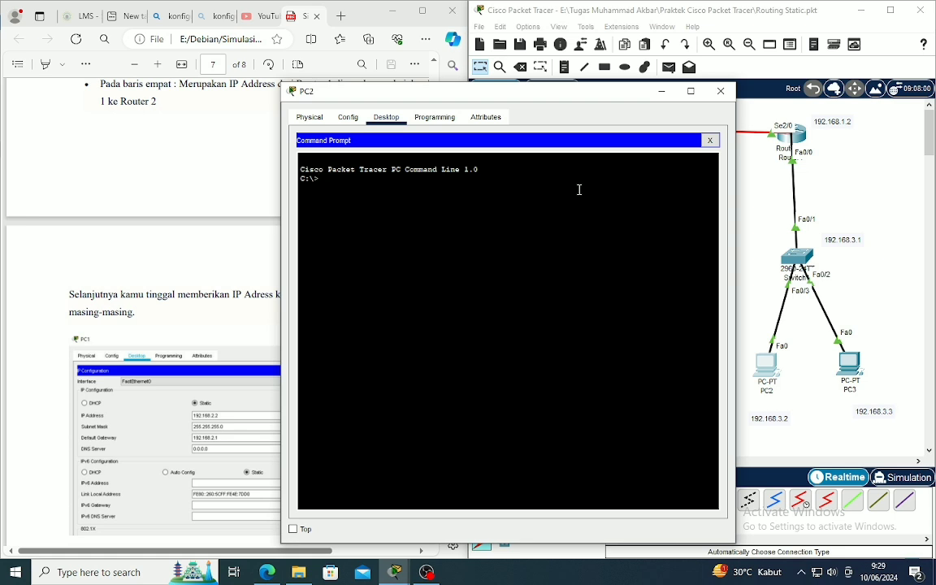
{"action": "type", "text": "ping"}
{"action": "left_click_drag", "start_coordinate": [561, 93], "coordinate": [312, 93]}
{"action": "type", "text": "192.168."}
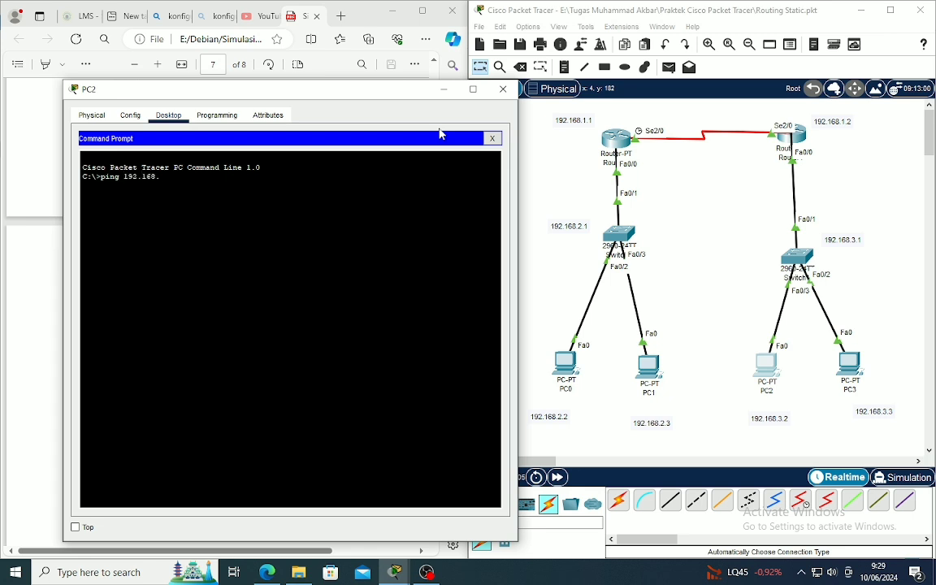
{"action": "type", "text": "2.2"}
{"action": "key", "text": "Return"}
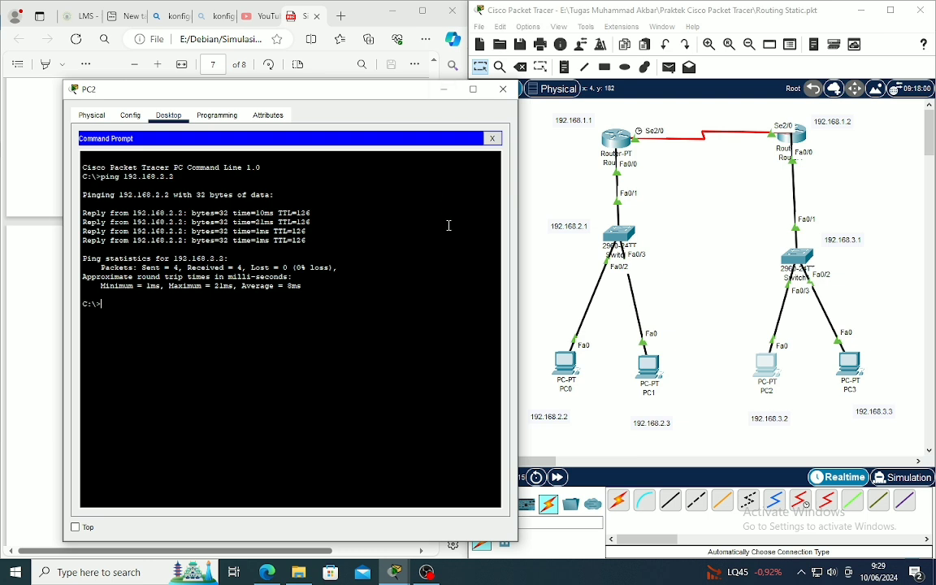
- Ping the first router's serial address 192.168.1.1 from PC2 and close the PC2 window
{"action": "type", "text": "ping 192.168.1.1"}
{"action": "key", "text": "Return"}
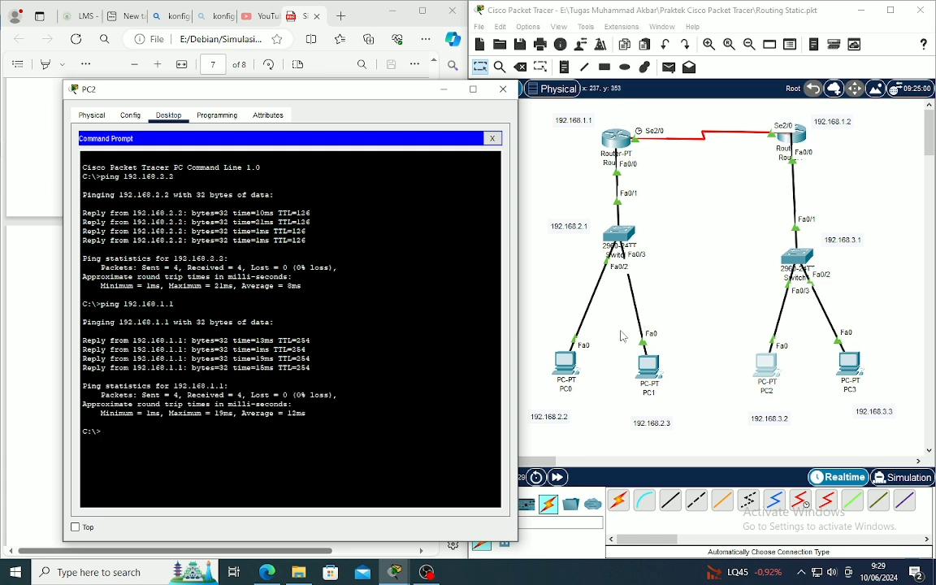
{"action": "left_click", "coordinate": [504, 89]}
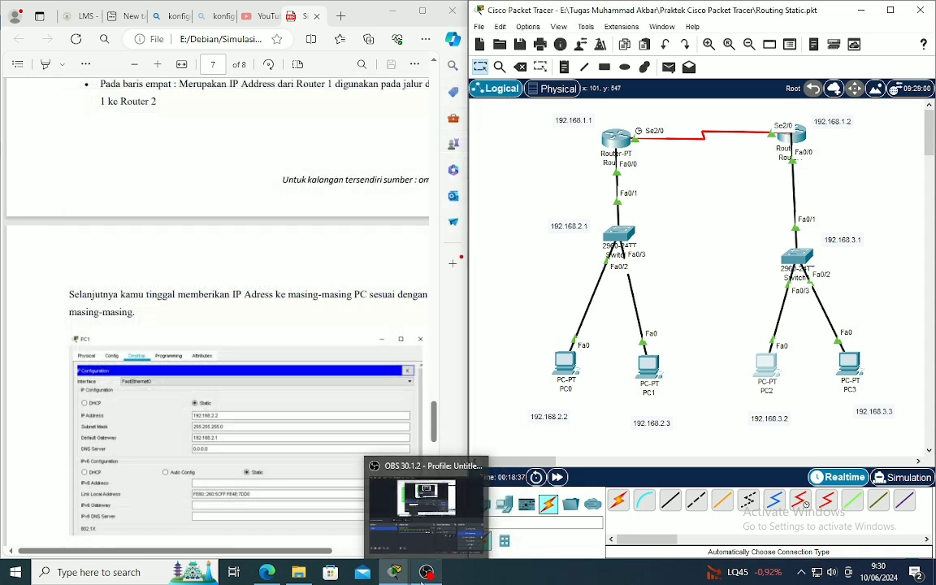
{"action": "left_click", "coordinate": [423, 573]}
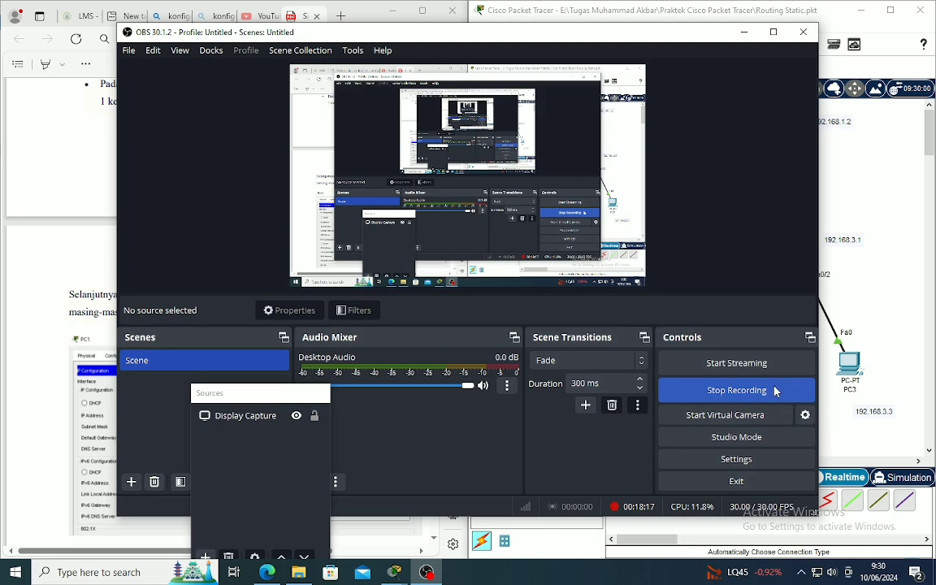
{"action": "left_click", "coordinate": [774, 392]}
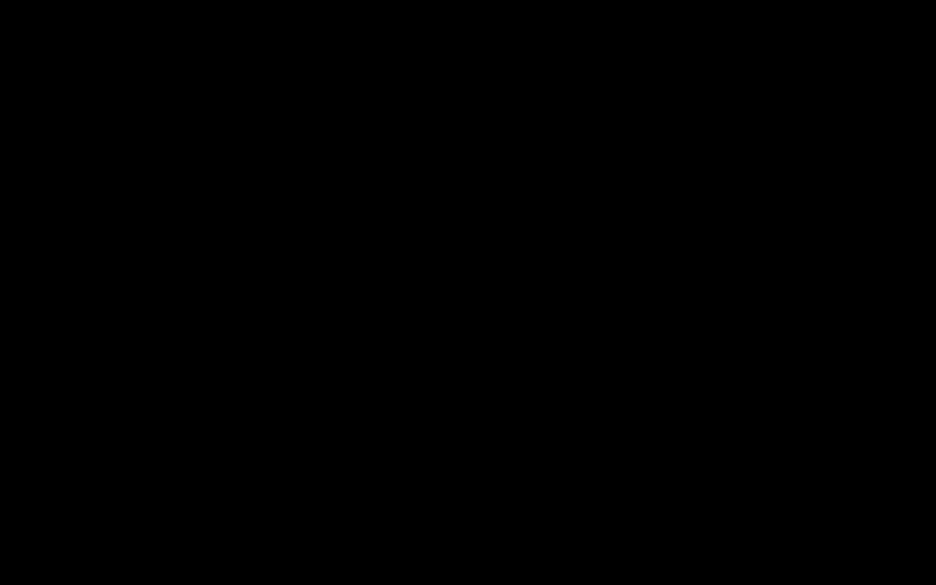